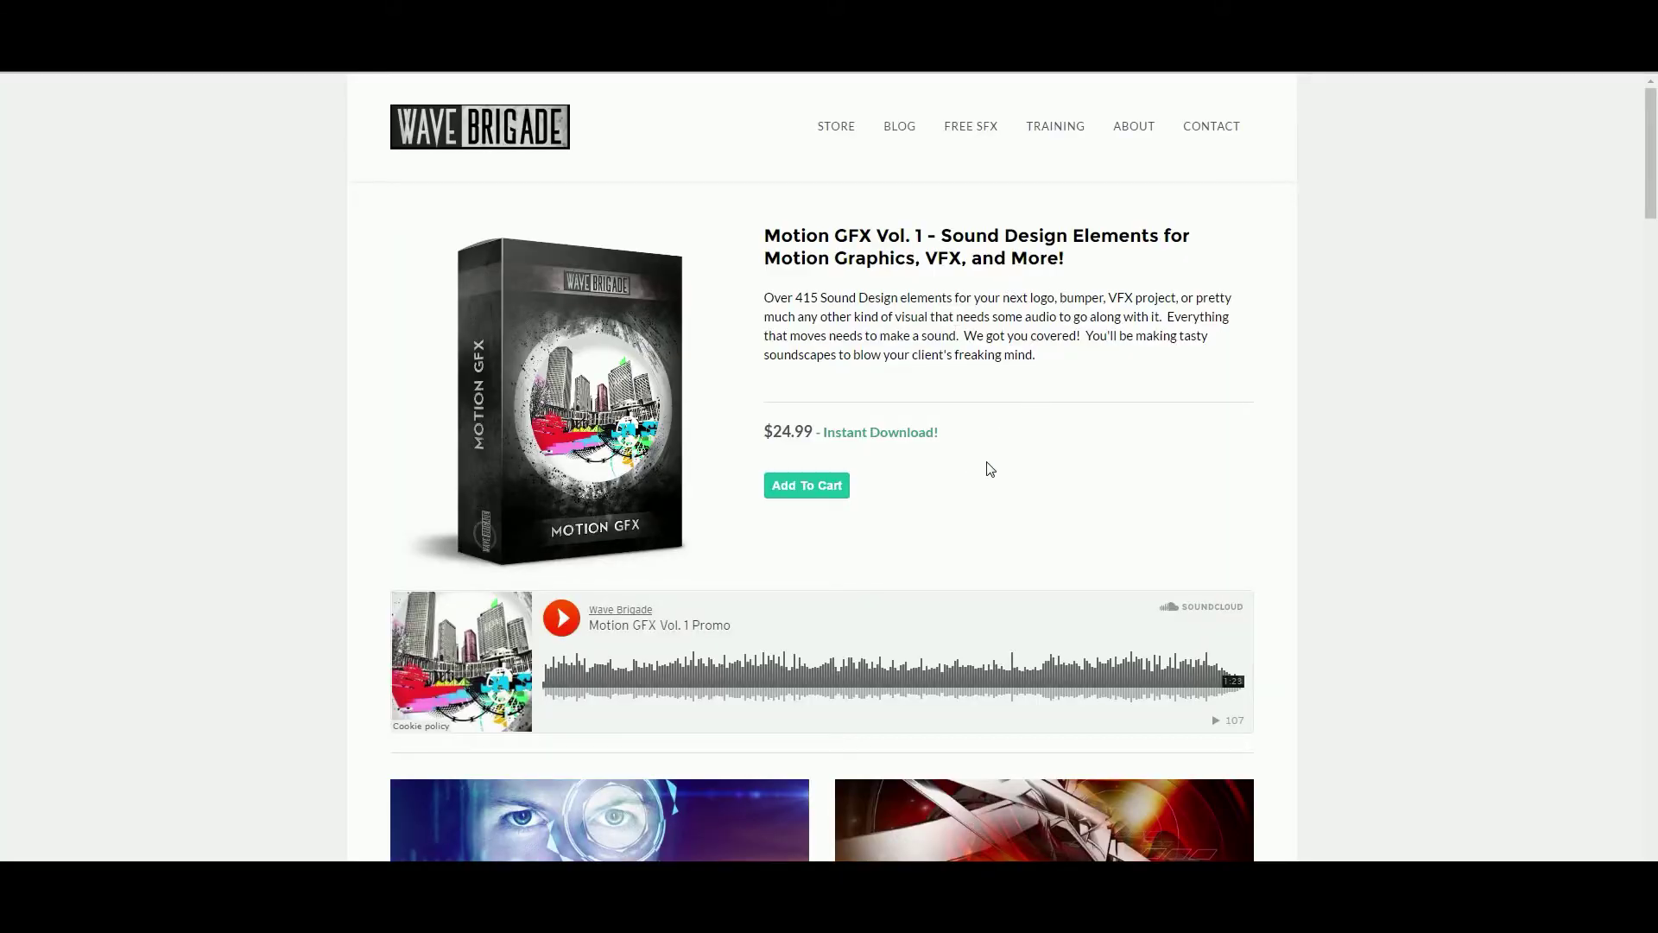
On the Wave Brigade site, open the FREE SFX page and the free MotionGFX sampler download signup.
{"action": "left_click", "coordinate": [1443, 457]}
{"action": "left_click", "coordinate": [970, 125]}
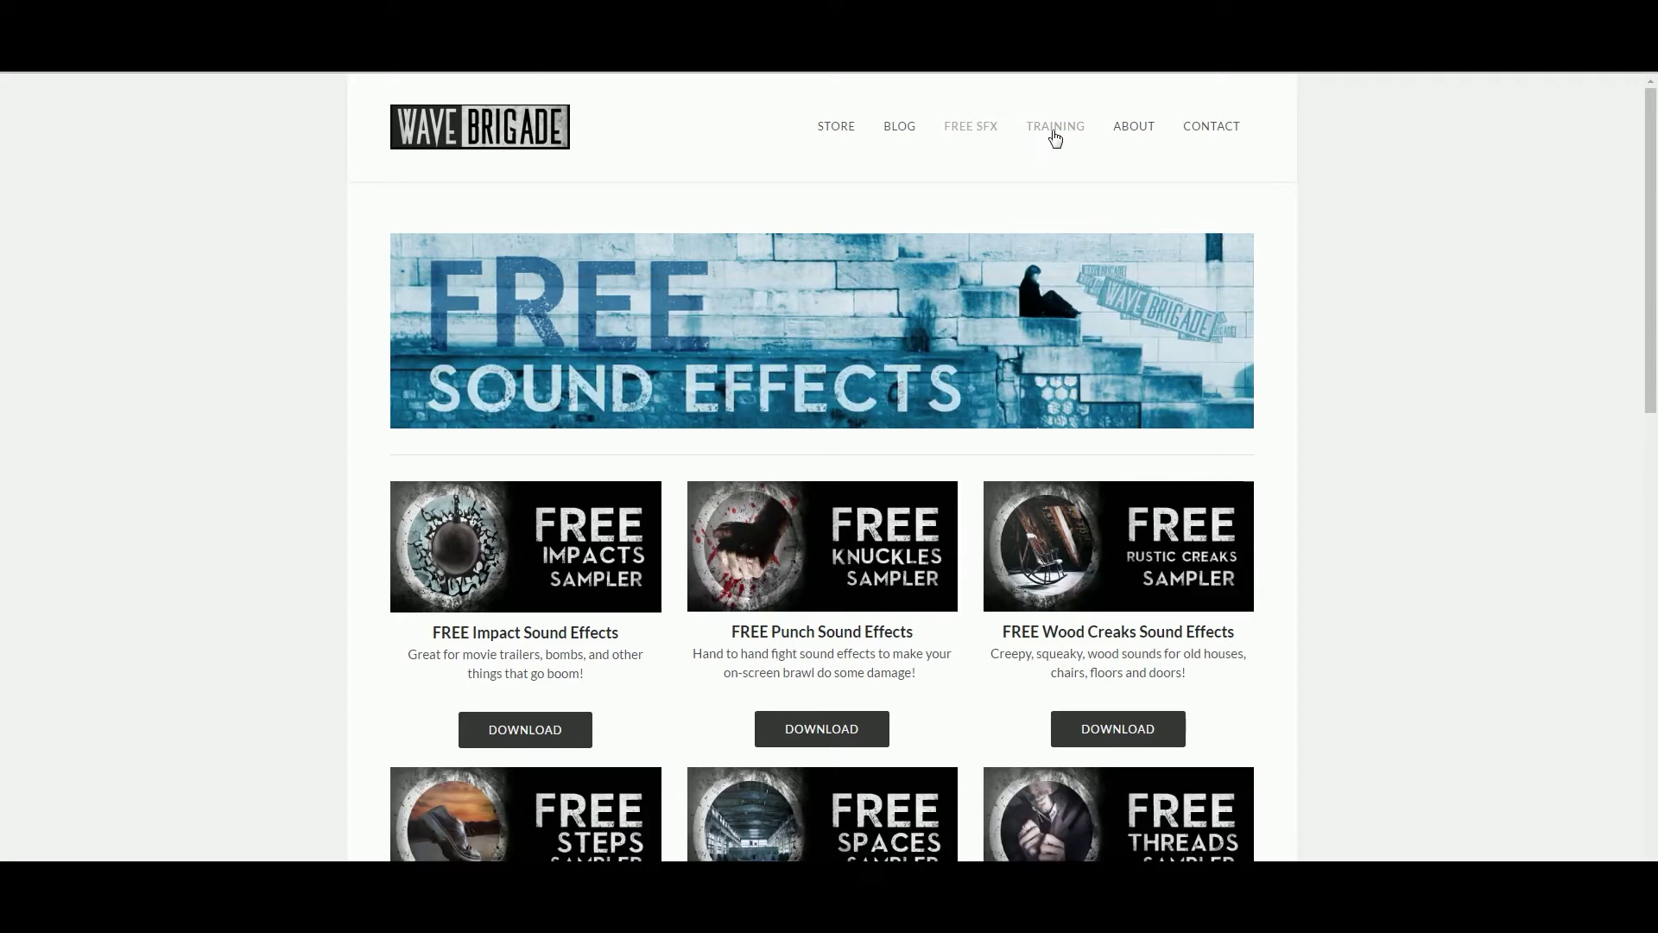
{"action": "scroll", "coordinate": [1079, 445], "scroll_direction": "down", "scroll_amount": 15}
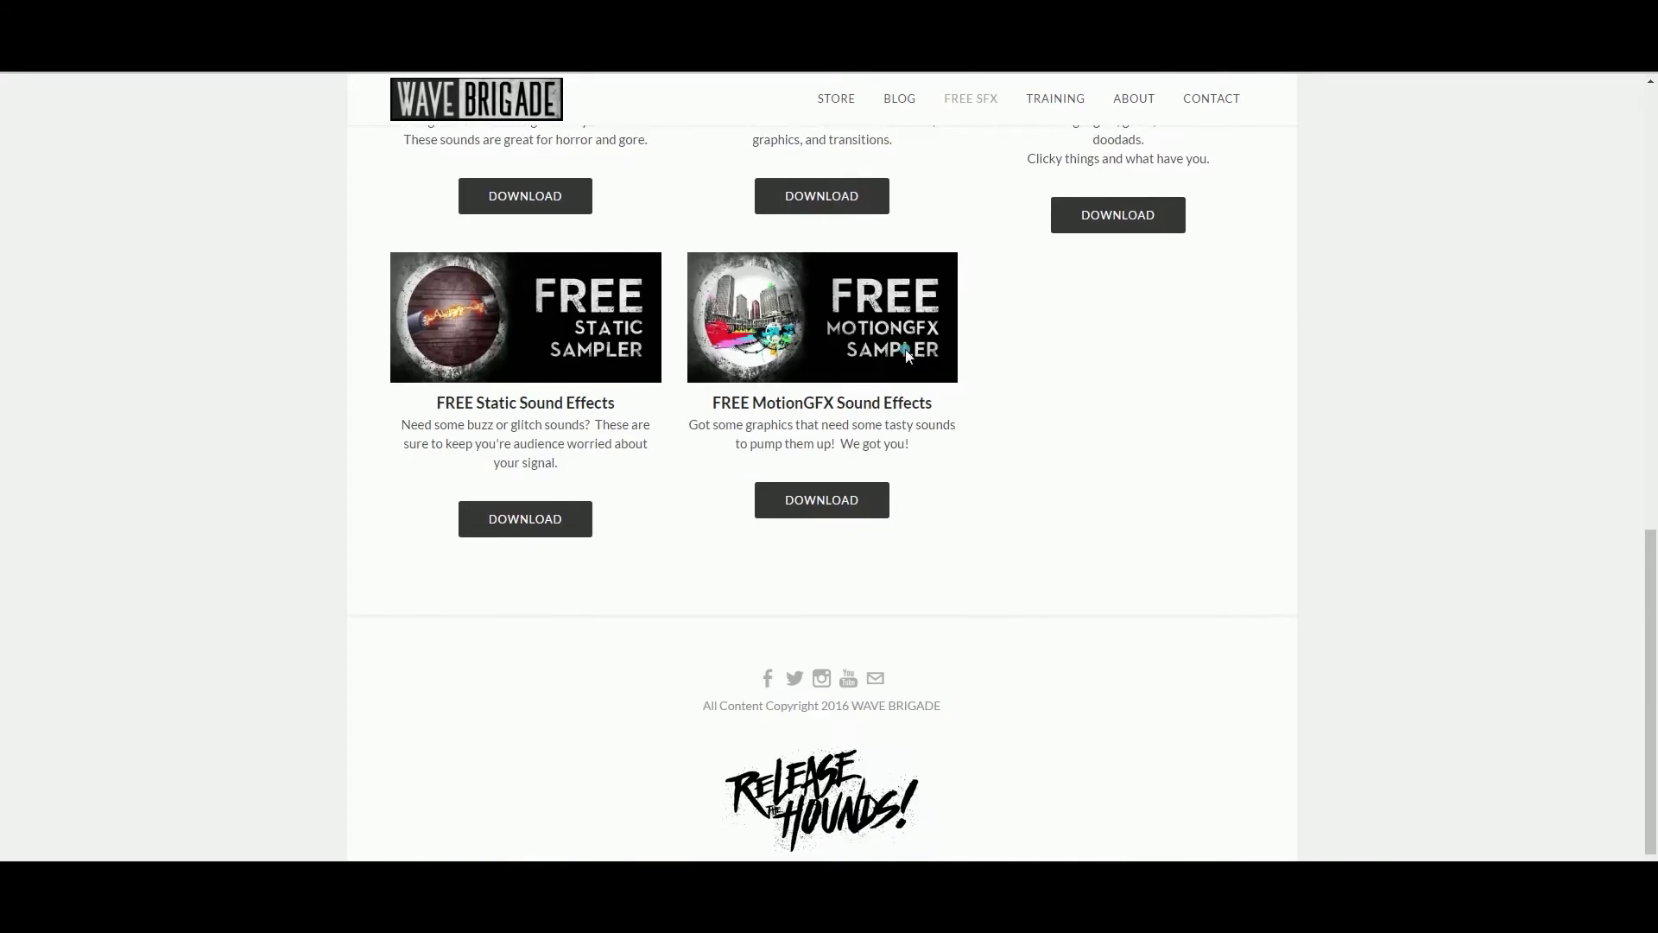
{"action": "left_click", "coordinate": [851, 510]}
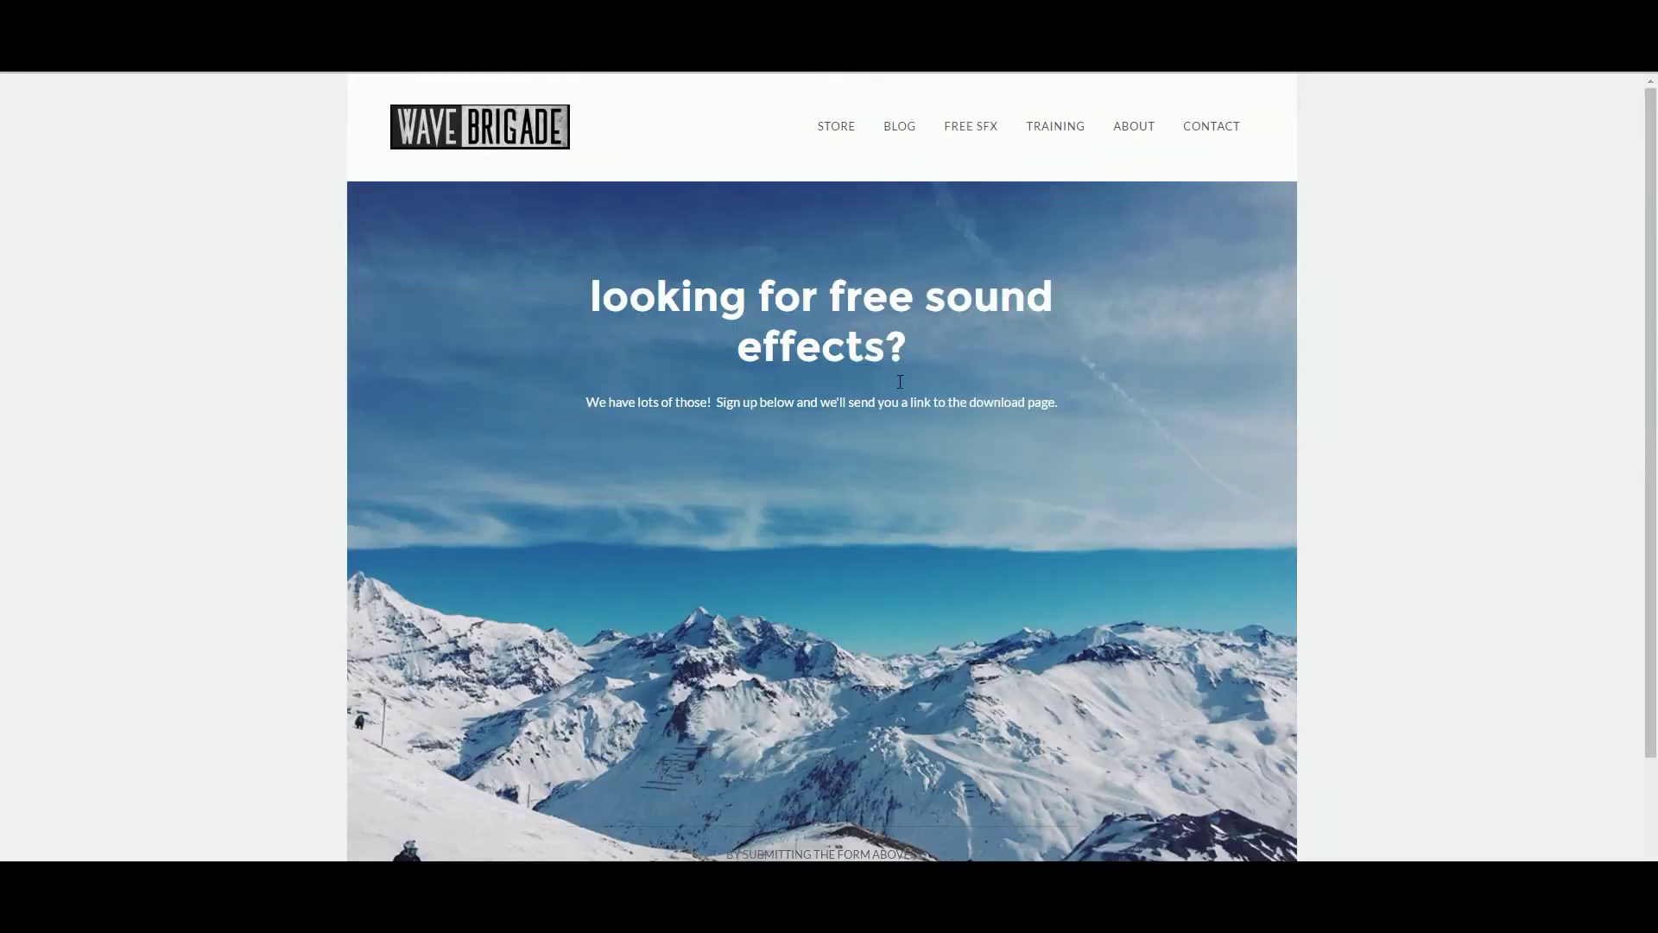
Look over the signup page, then switch to Premiere Pro.
{"action": "scroll", "coordinate": [864, 454], "scroll_direction": "down", "scroll_amount": 2}
{"action": "scroll", "coordinate": [657, 363], "scroll_direction": "up", "scroll_amount": 2}
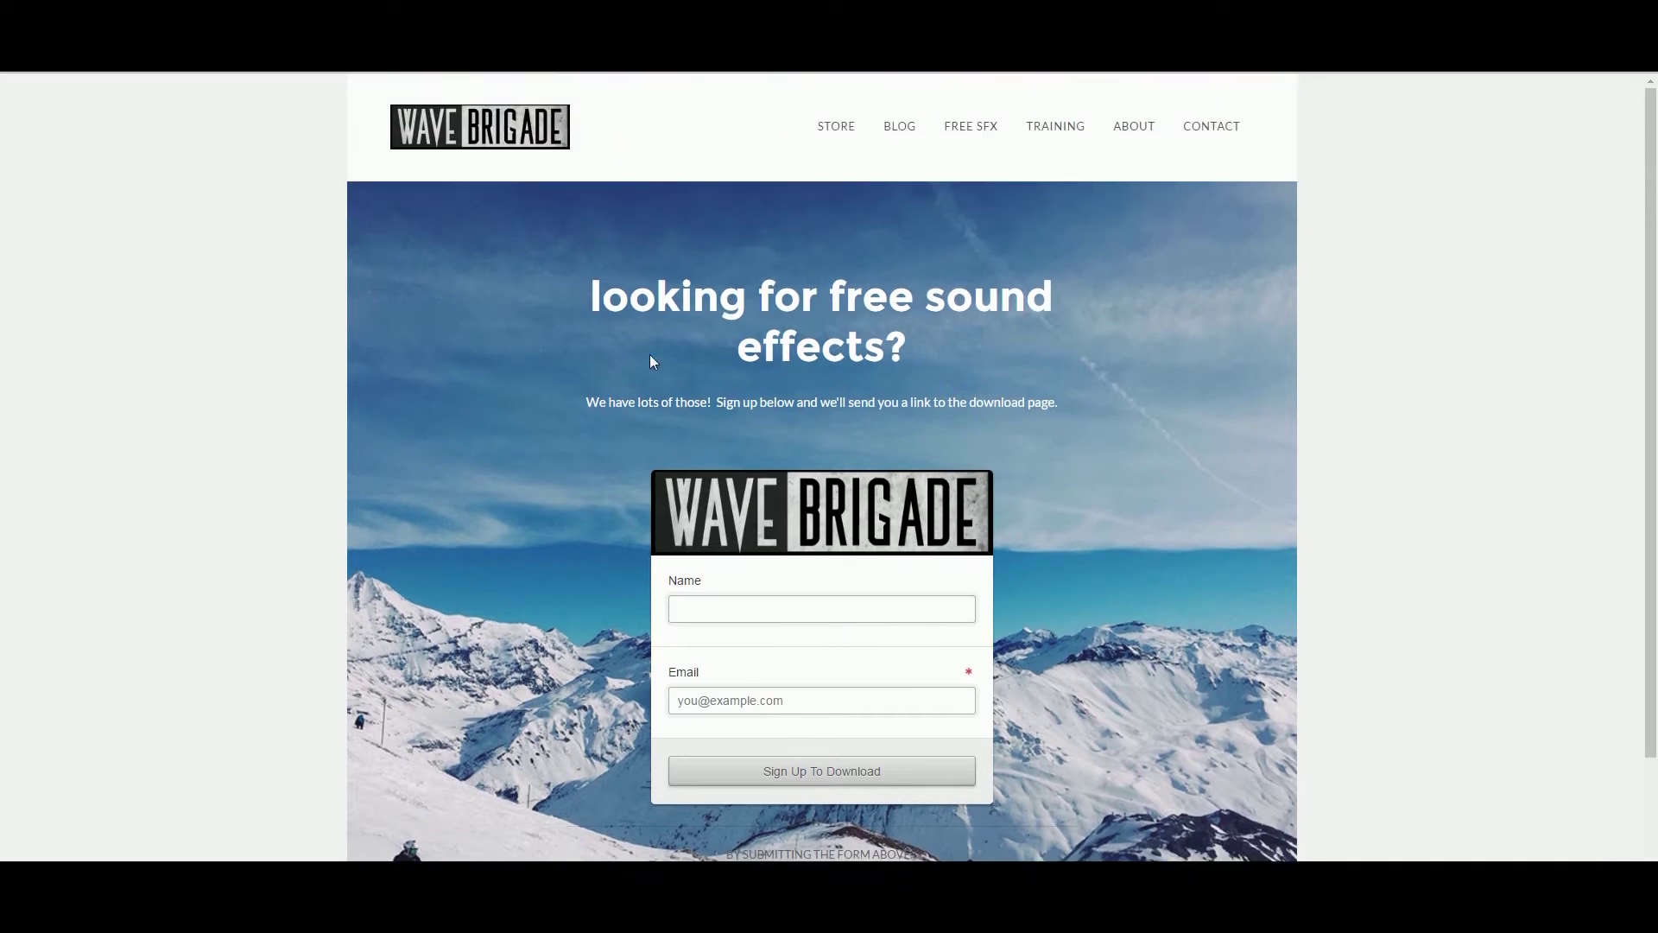
{"action": "scroll", "coordinate": [675, 347], "scroll_direction": "down", "scroll_amount": 2}
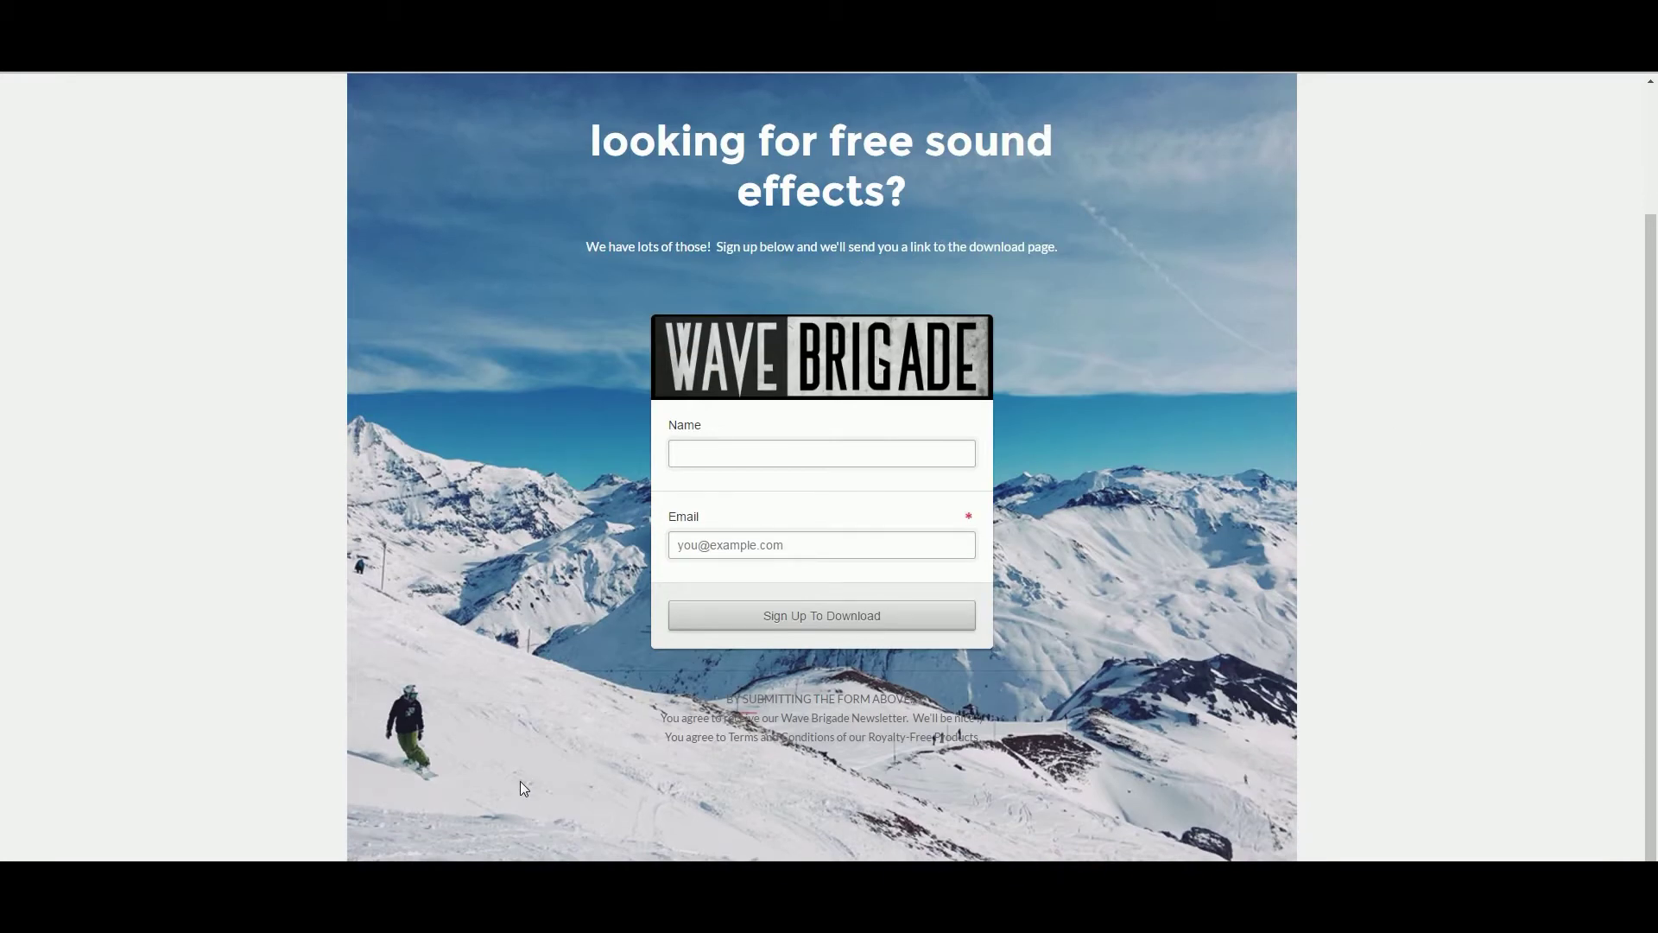
{"action": "left_click", "coordinate": [290, 916]}
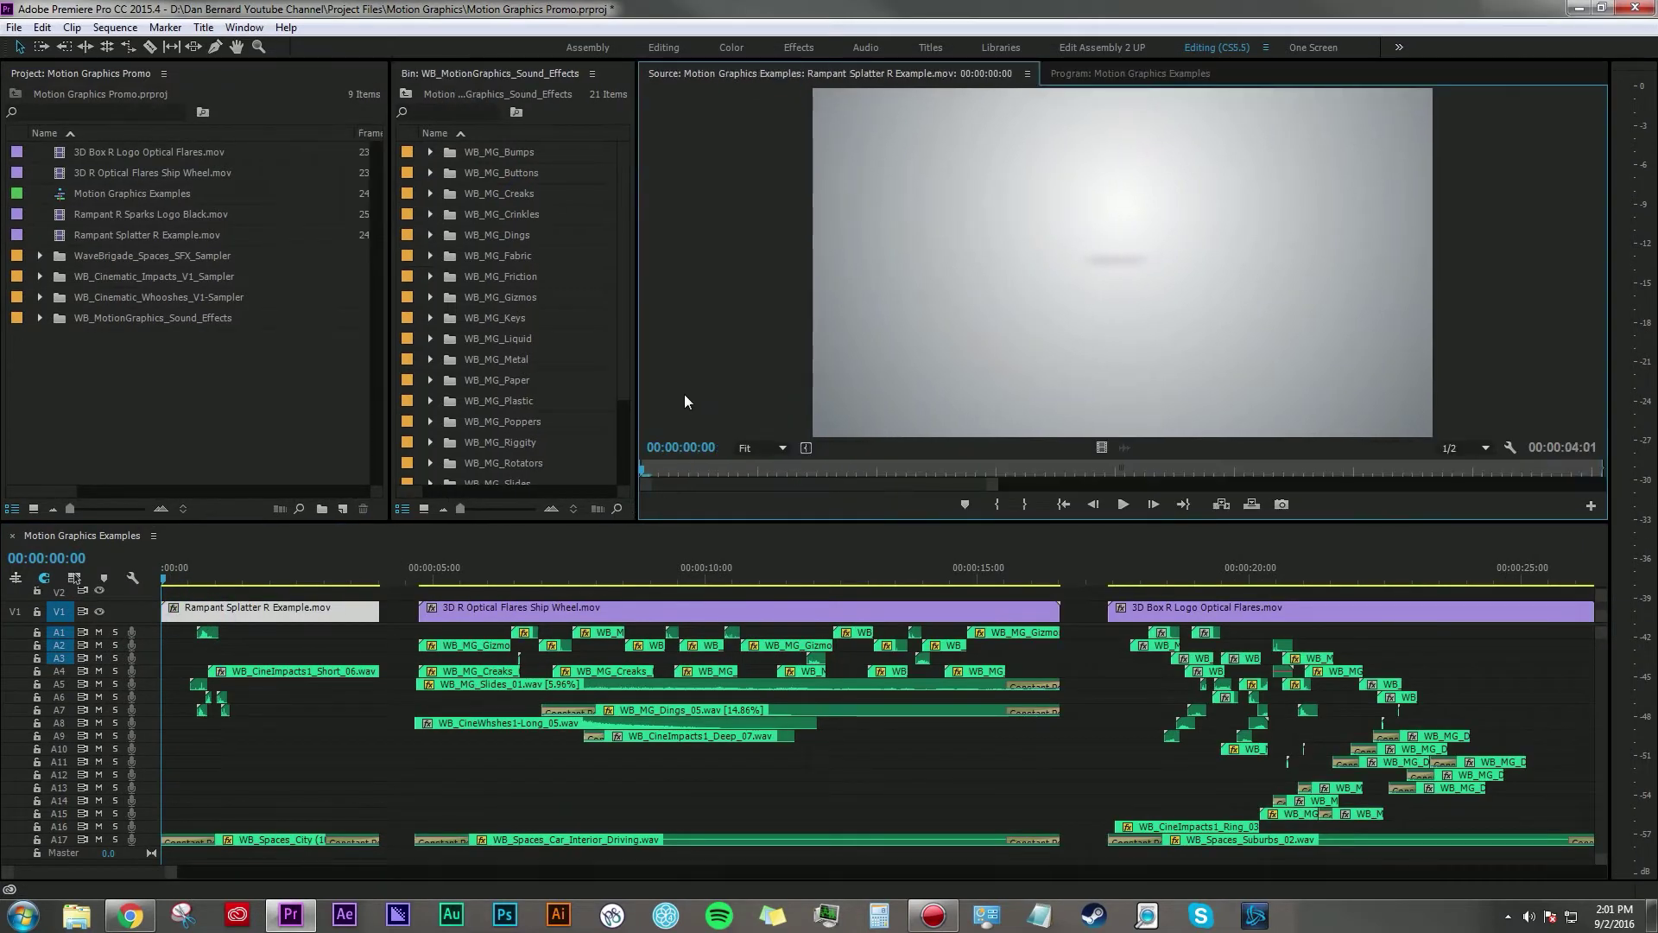
Play the Rampant Splatter R Example clip in the Source monitor, then show the full sequence.
{"action": "key", "text": "space"}
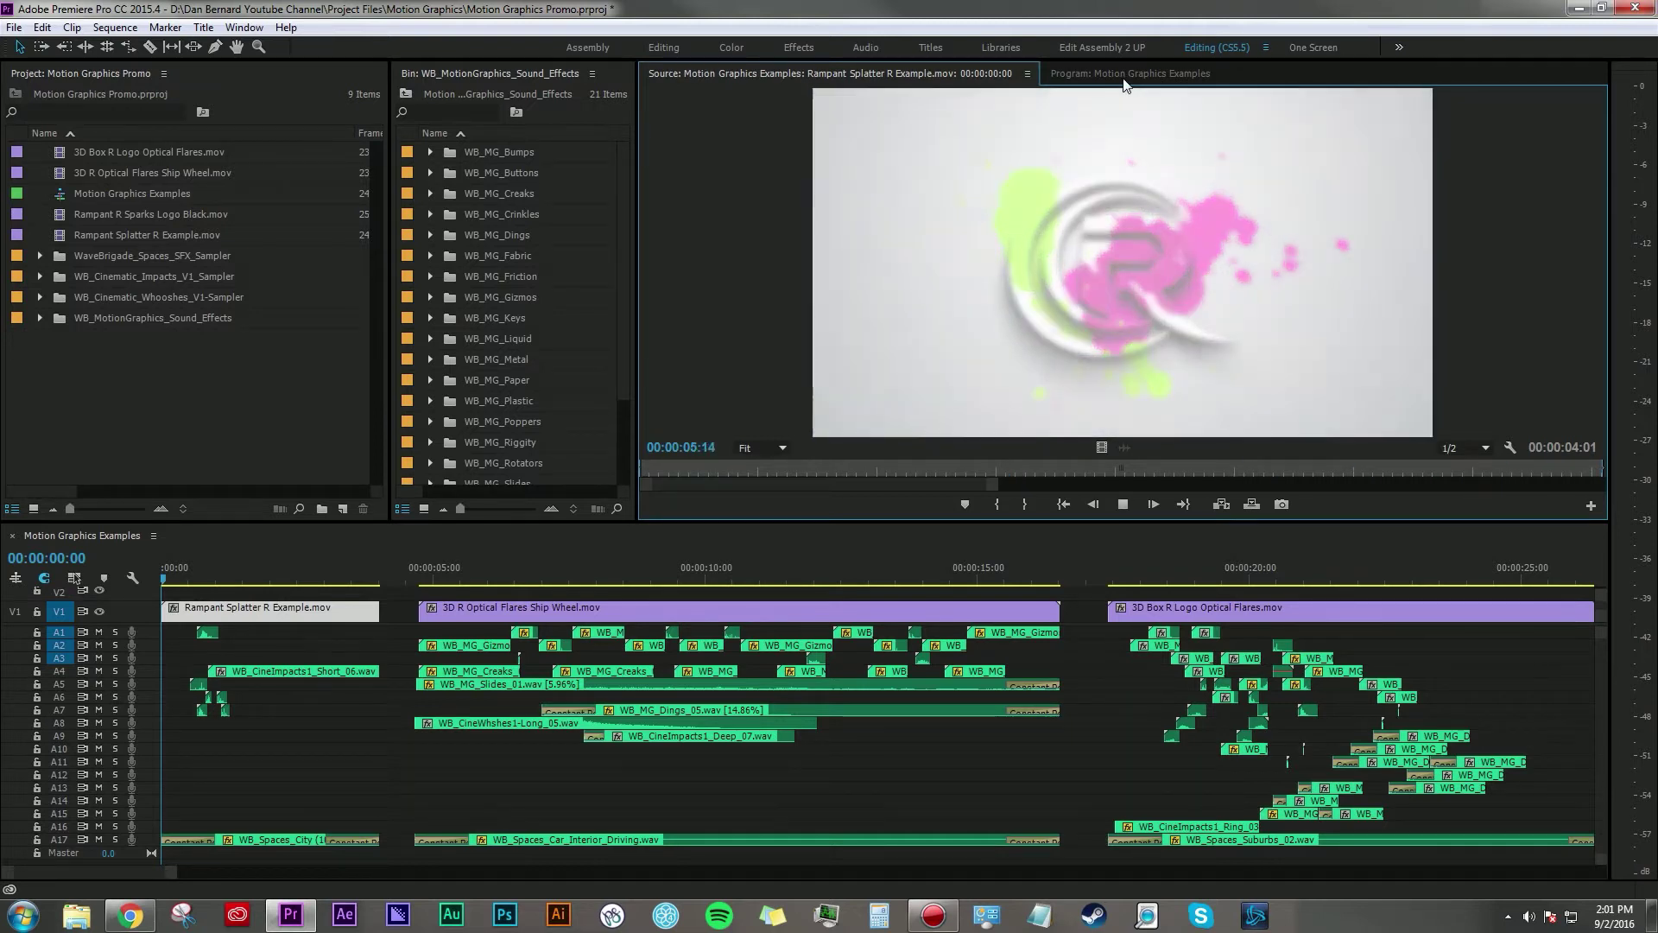
{"action": "left_click", "coordinate": [1123, 82]}
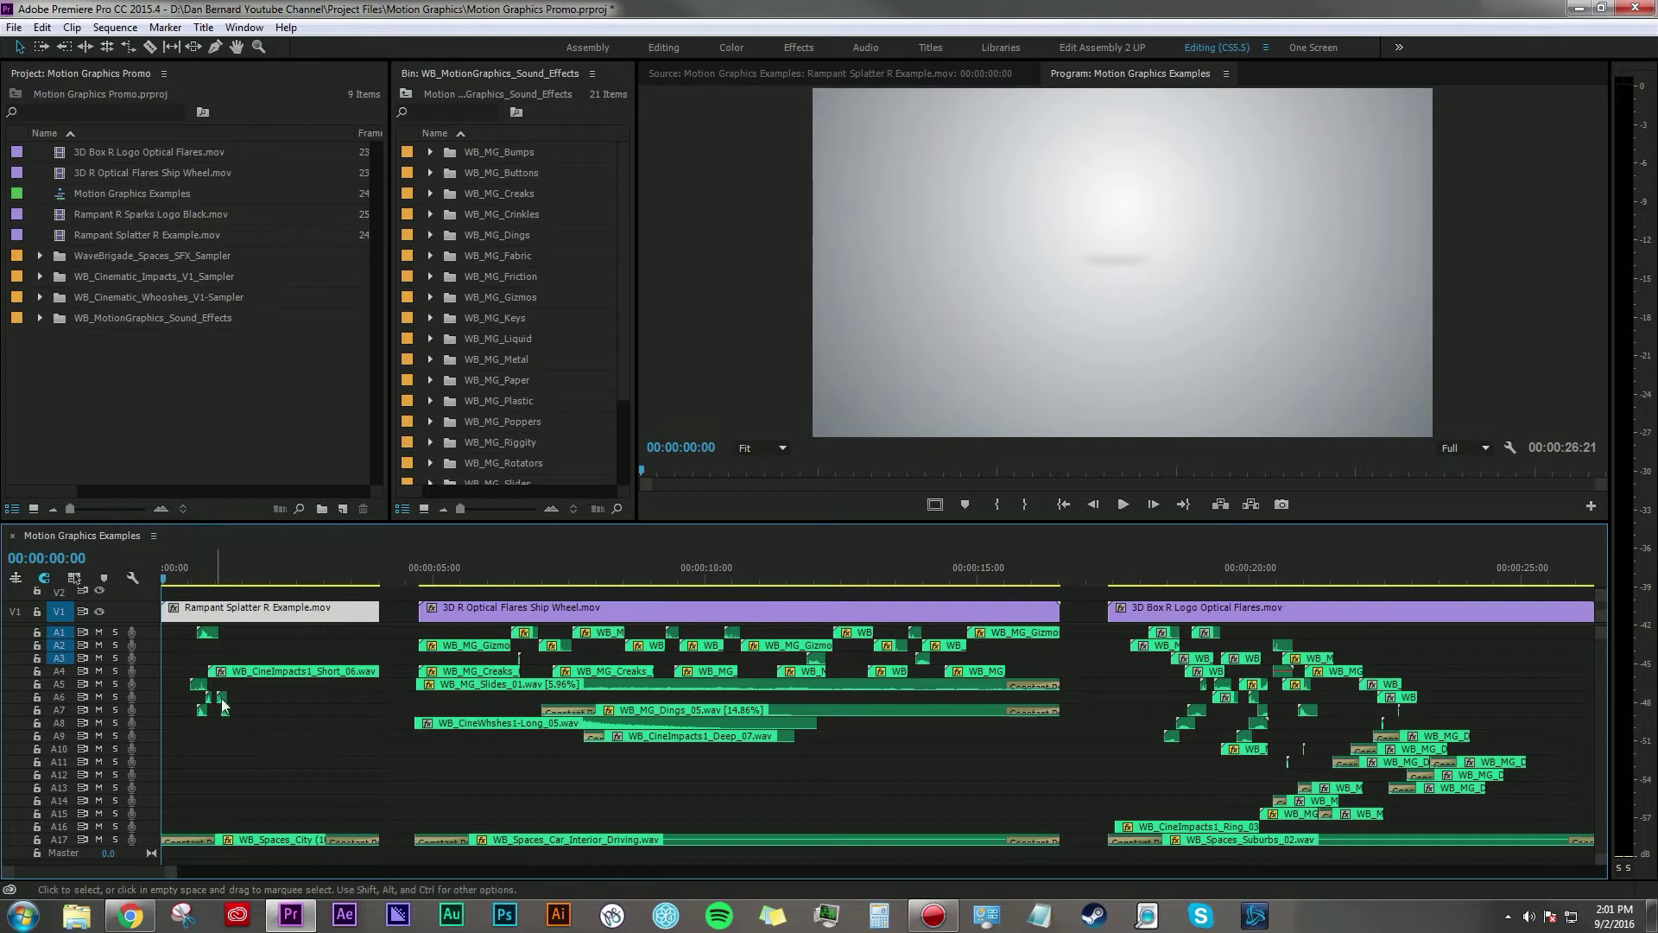
{"action": "left_click", "coordinate": [267, 749]}
Play the sequence maximized in the Program monitor, then restore the multi-panel layout.
{"action": "left_click", "coordinate": [709, 289]}
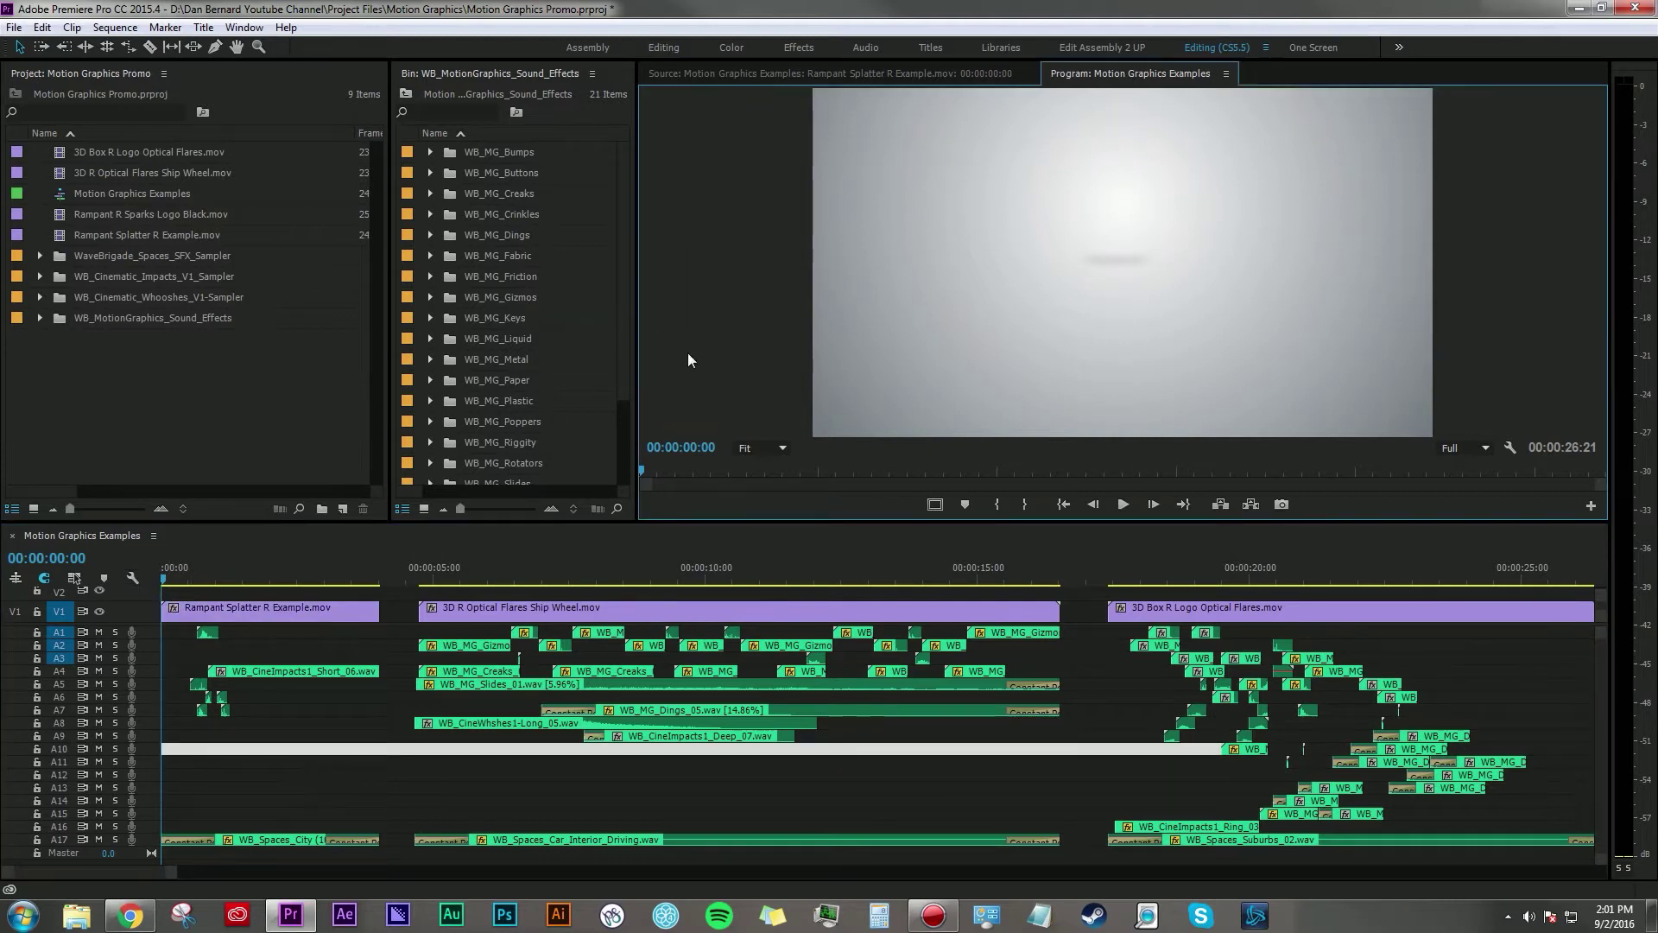
{"action": "key", "text": "grave"}
{"action": "key", "text": "space"}
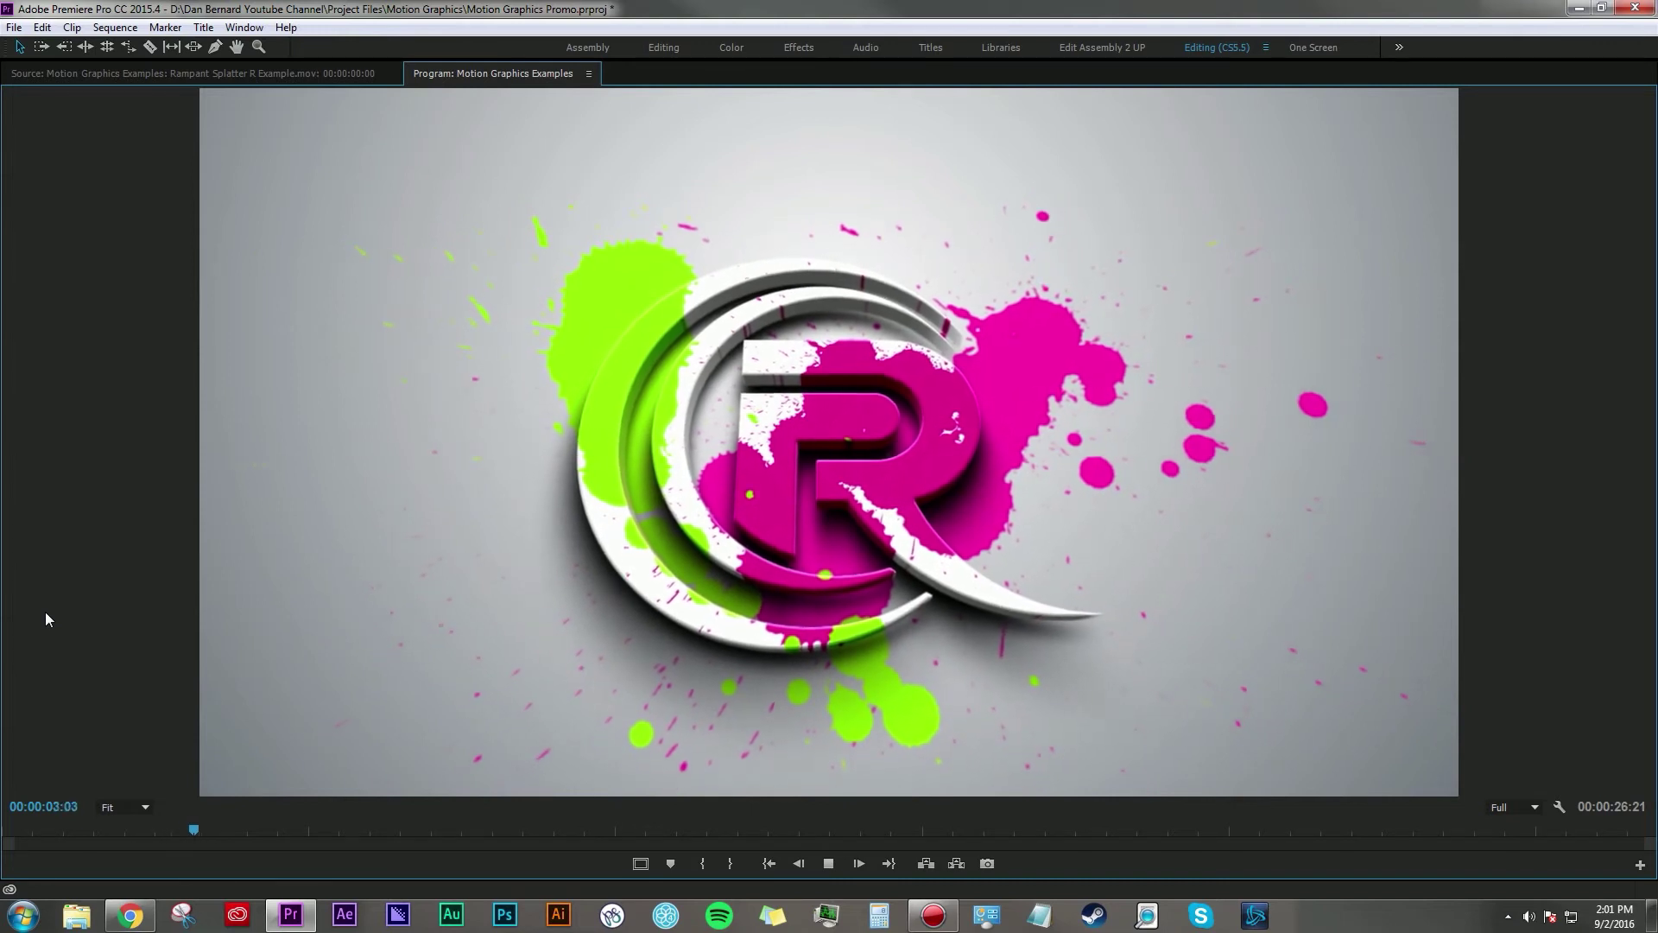
{"action": "key", "text": "space"}
{"action": "key", "text": "grave"}
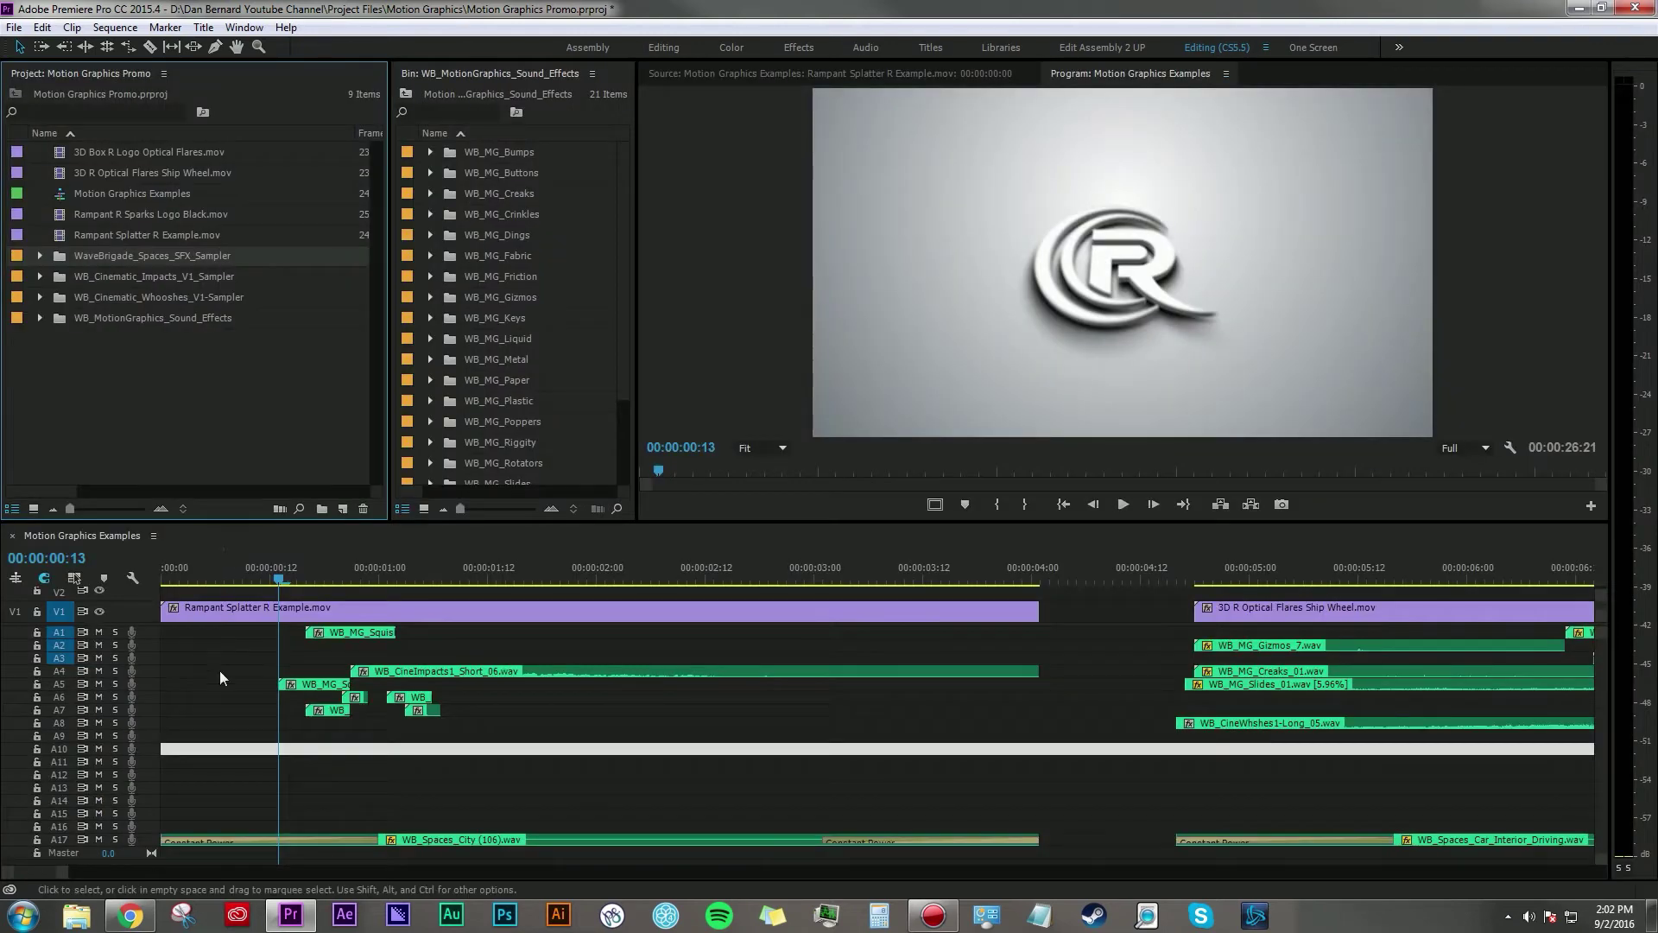
{"action": "left_click", "coordinate": [214, 684]}
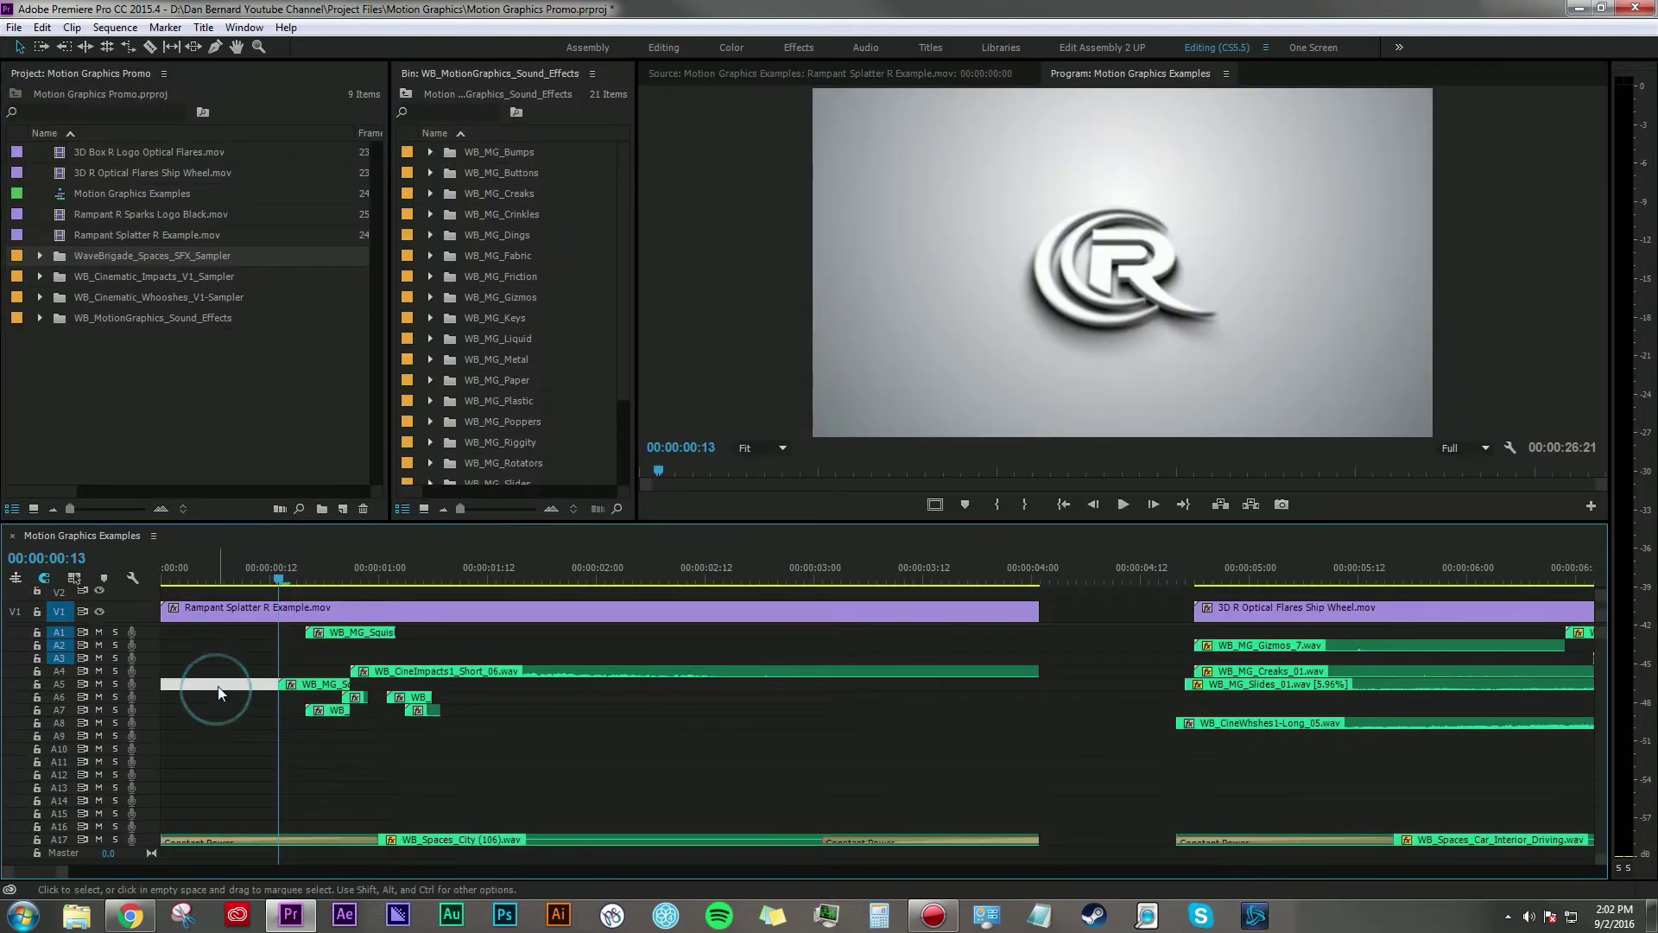
Browse the Cinematic Impacts and Whooshes sampler folders, then zoom the timeline to the opening seconds.
{"action": "left_click", "coordinate": [201, 274]}
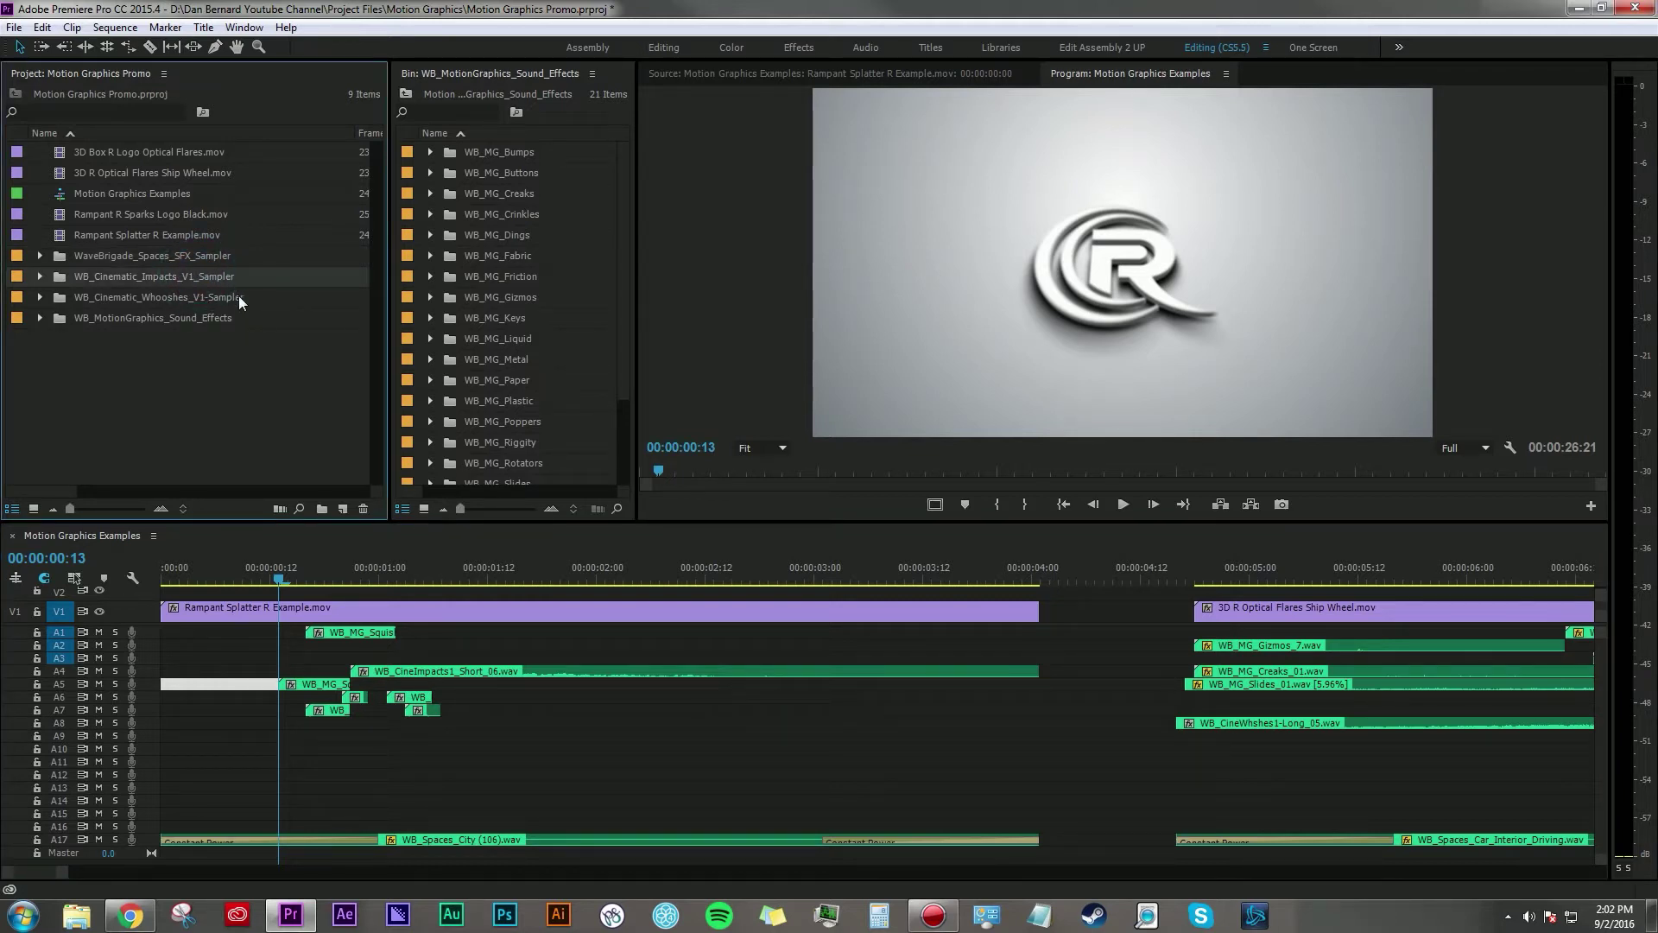
{"action": "left_click", "coordinate": [238, 295]}
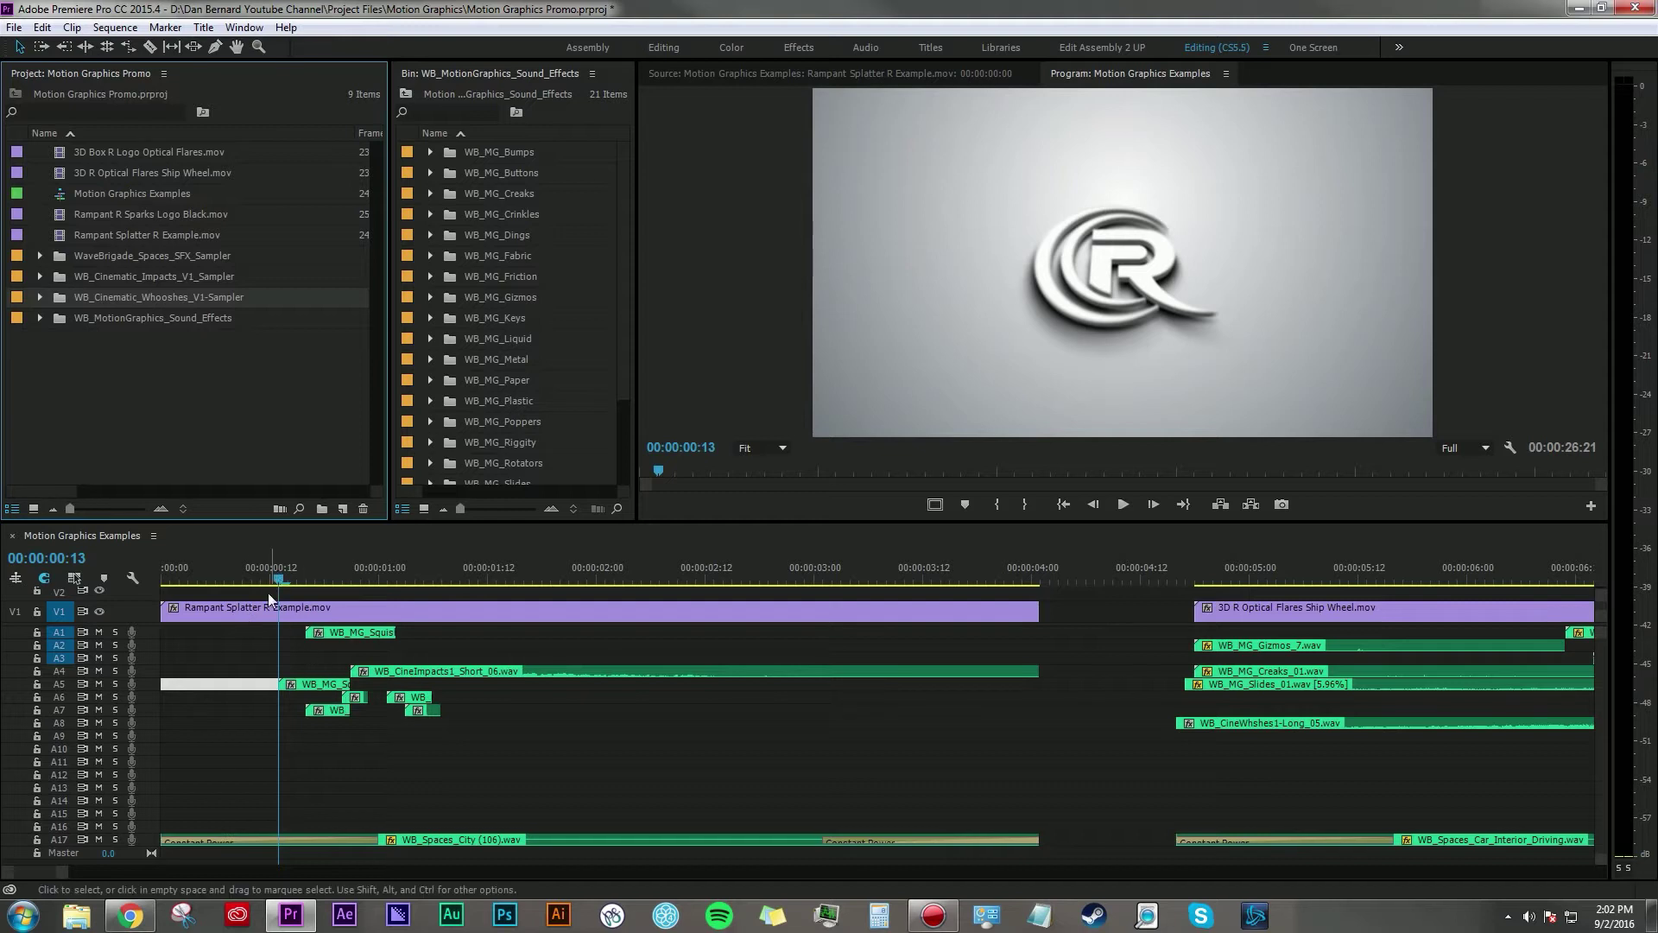
{"action": "left_click", "coordinate": [368, 749]}
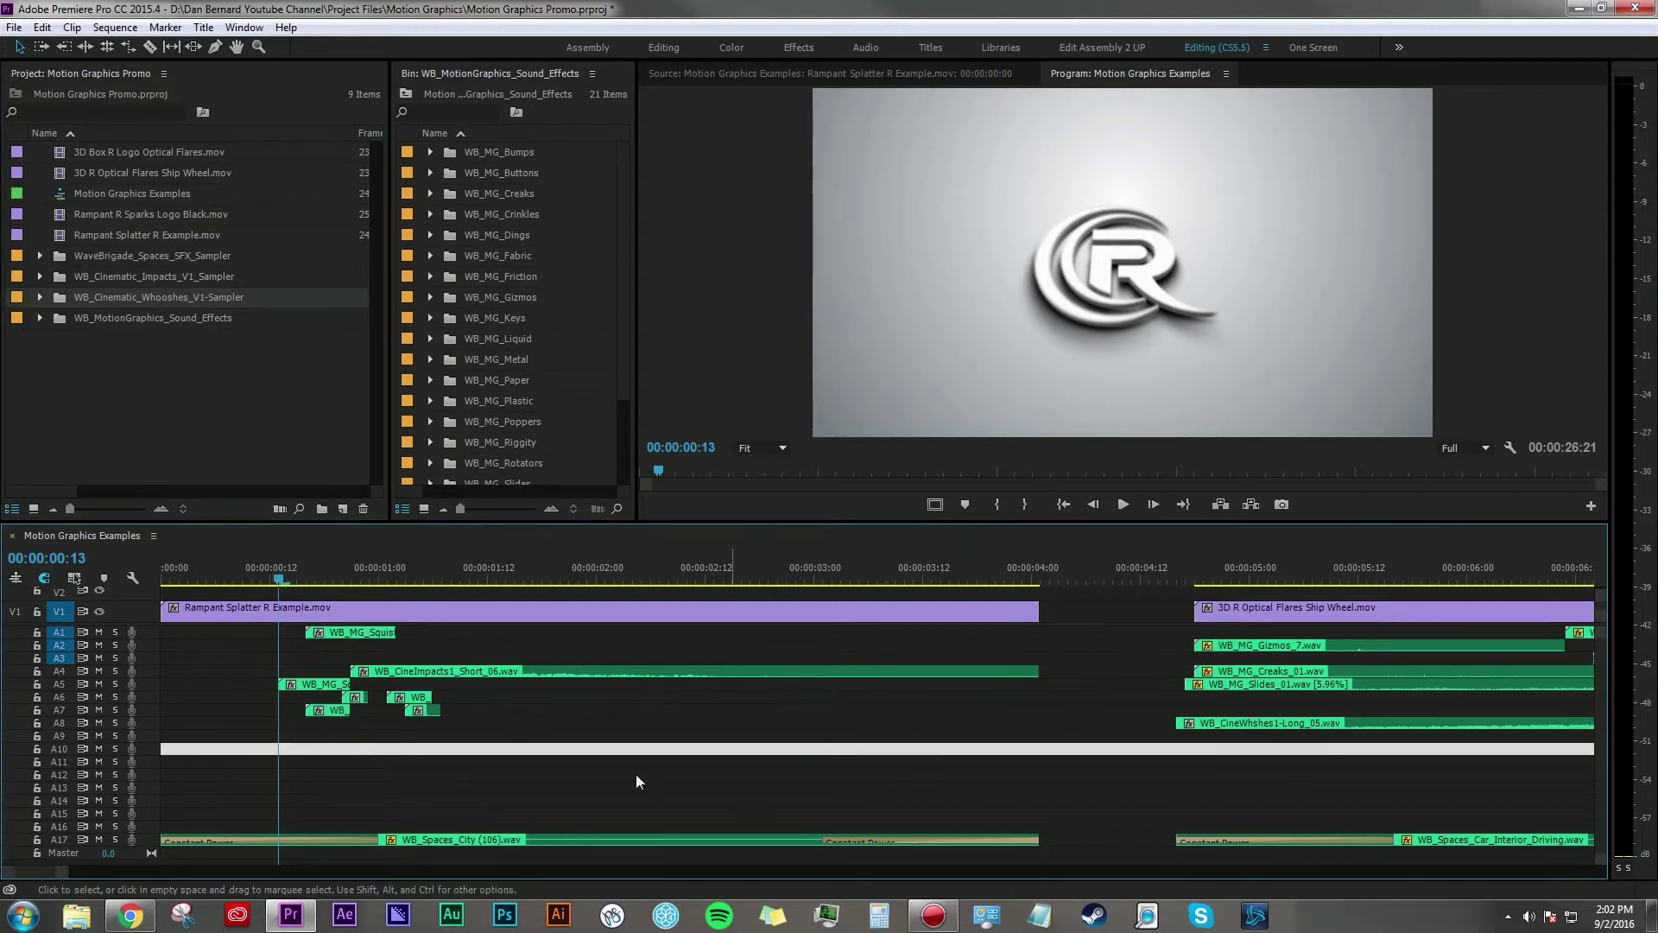
{"action": "key", "text": "backslash"}
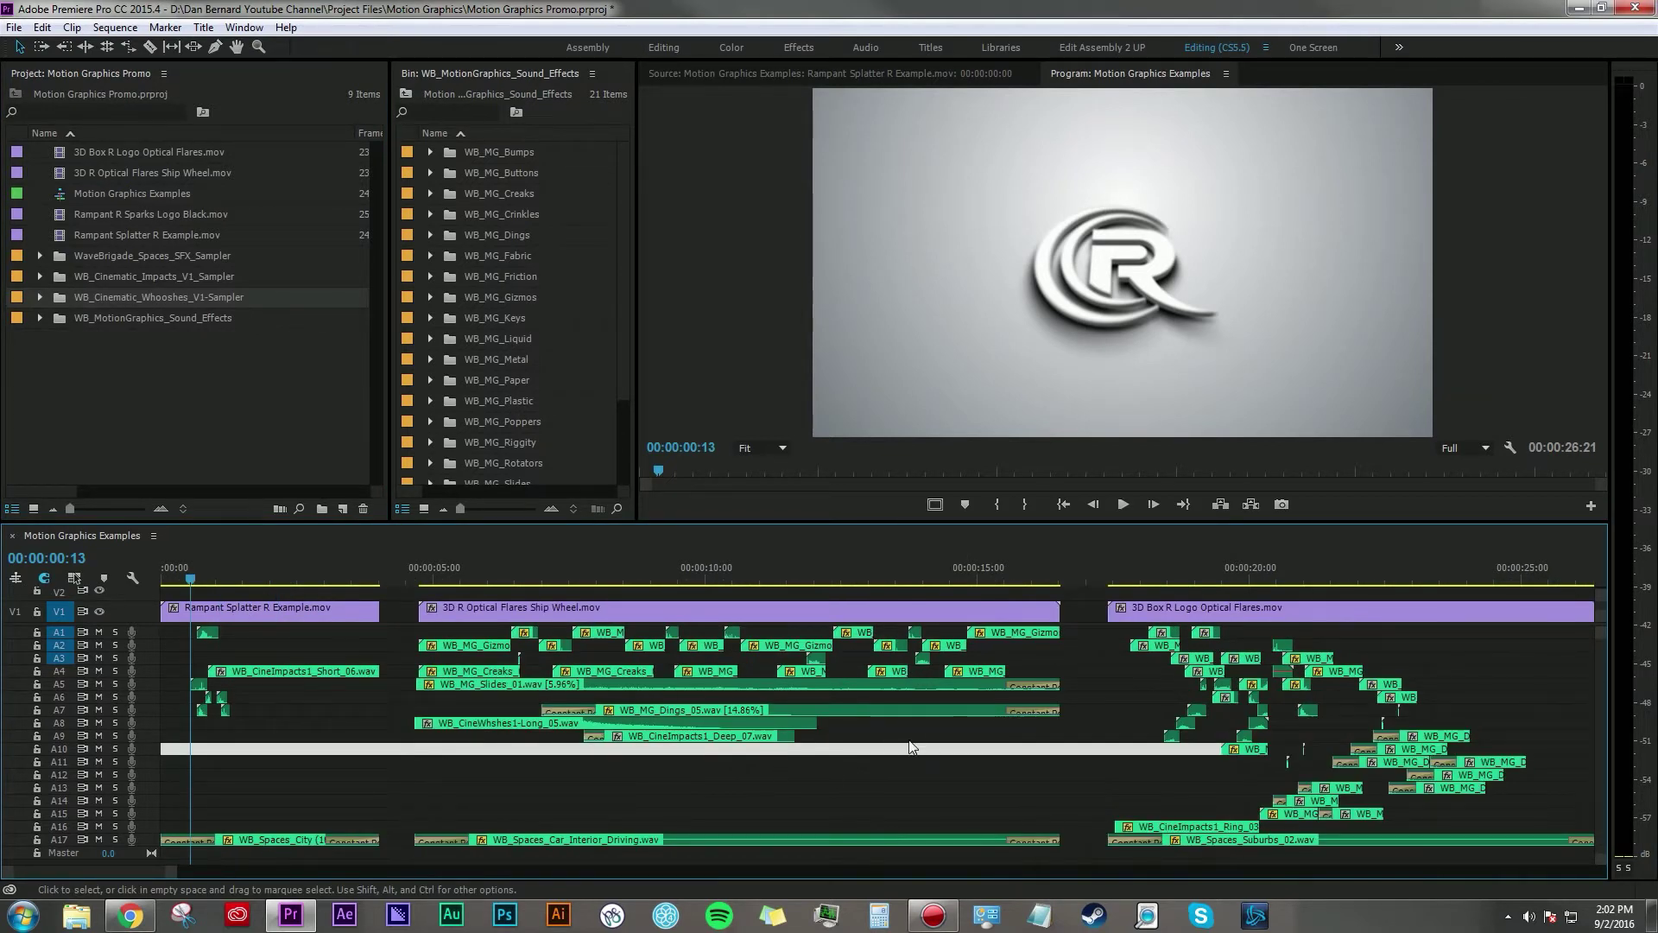
{"action": "key", "text": "equal"}
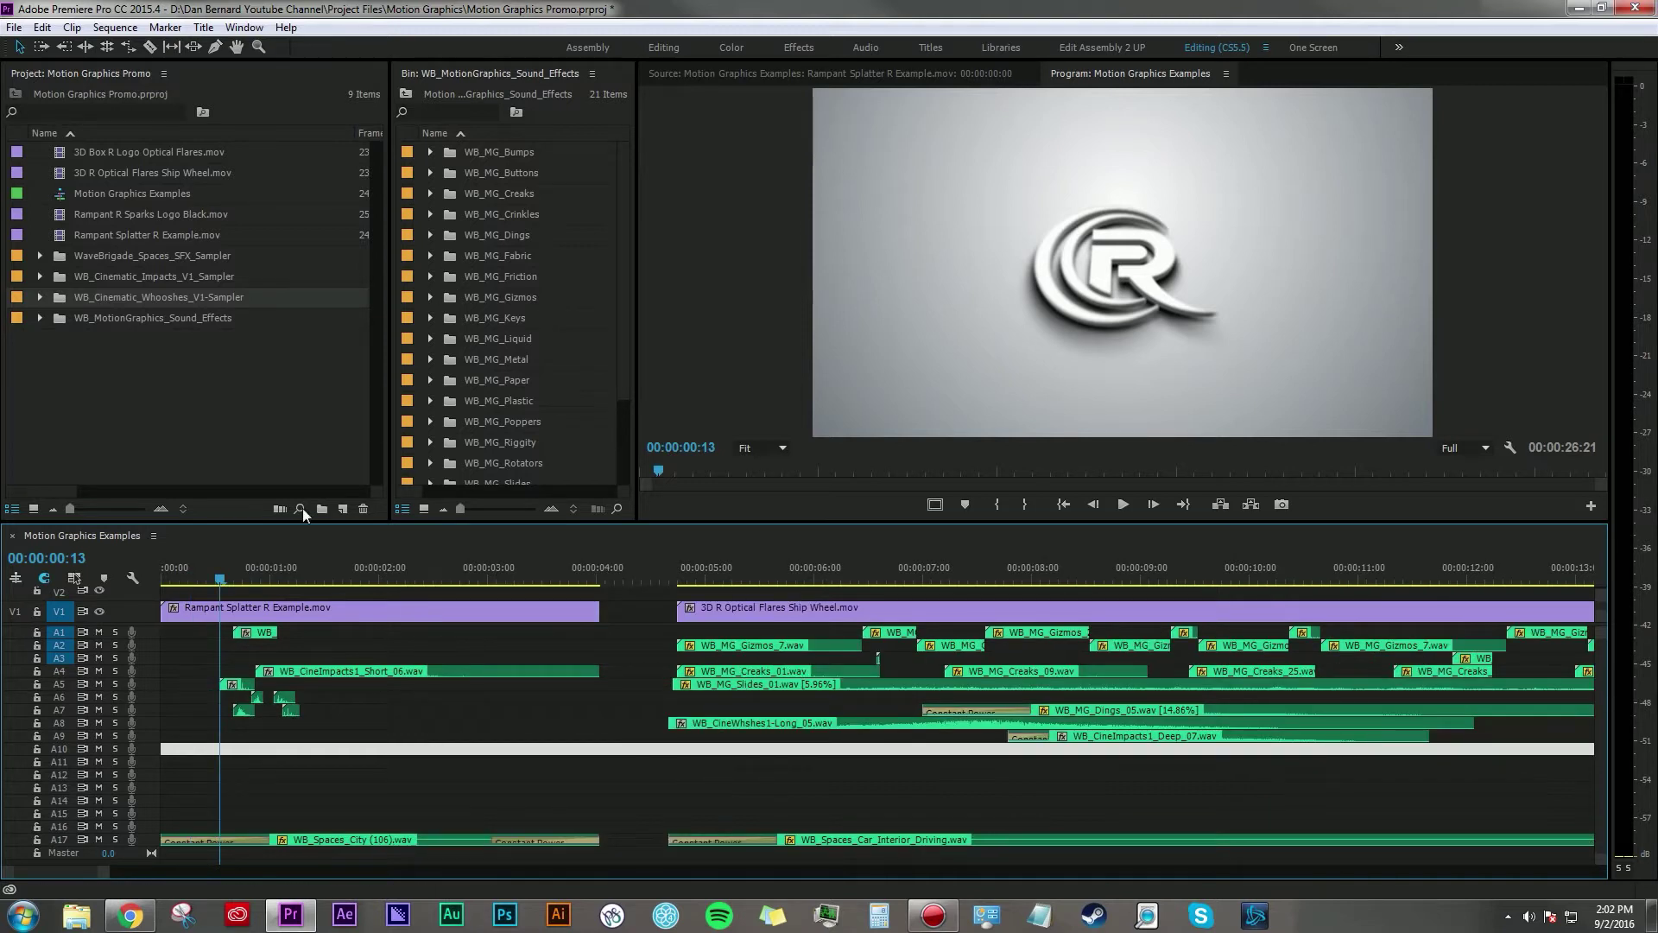
Reveal the A7 clip in the project and audition WB_MG_Swishes 01, 02, 06, 08 and 11.
{"action": "right_click", "coordinate": [245, 710]}
{"action": "left_click", "coordinate": [344, 634]}
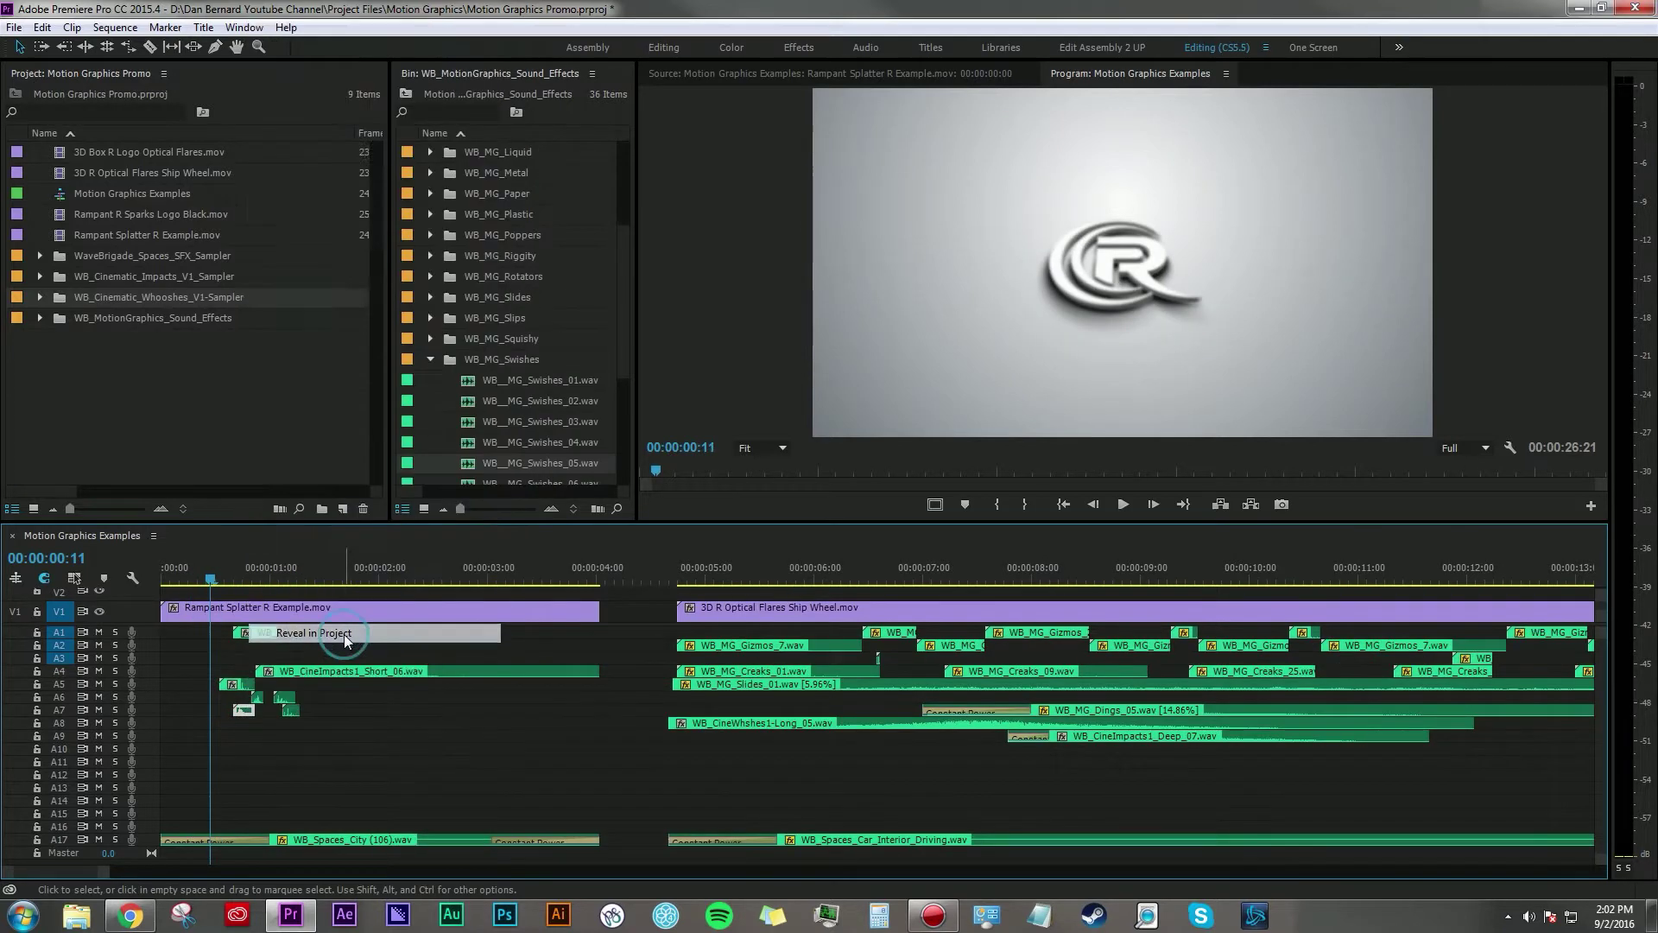
{"action": "double_click", "coordinate": [519, 356]}
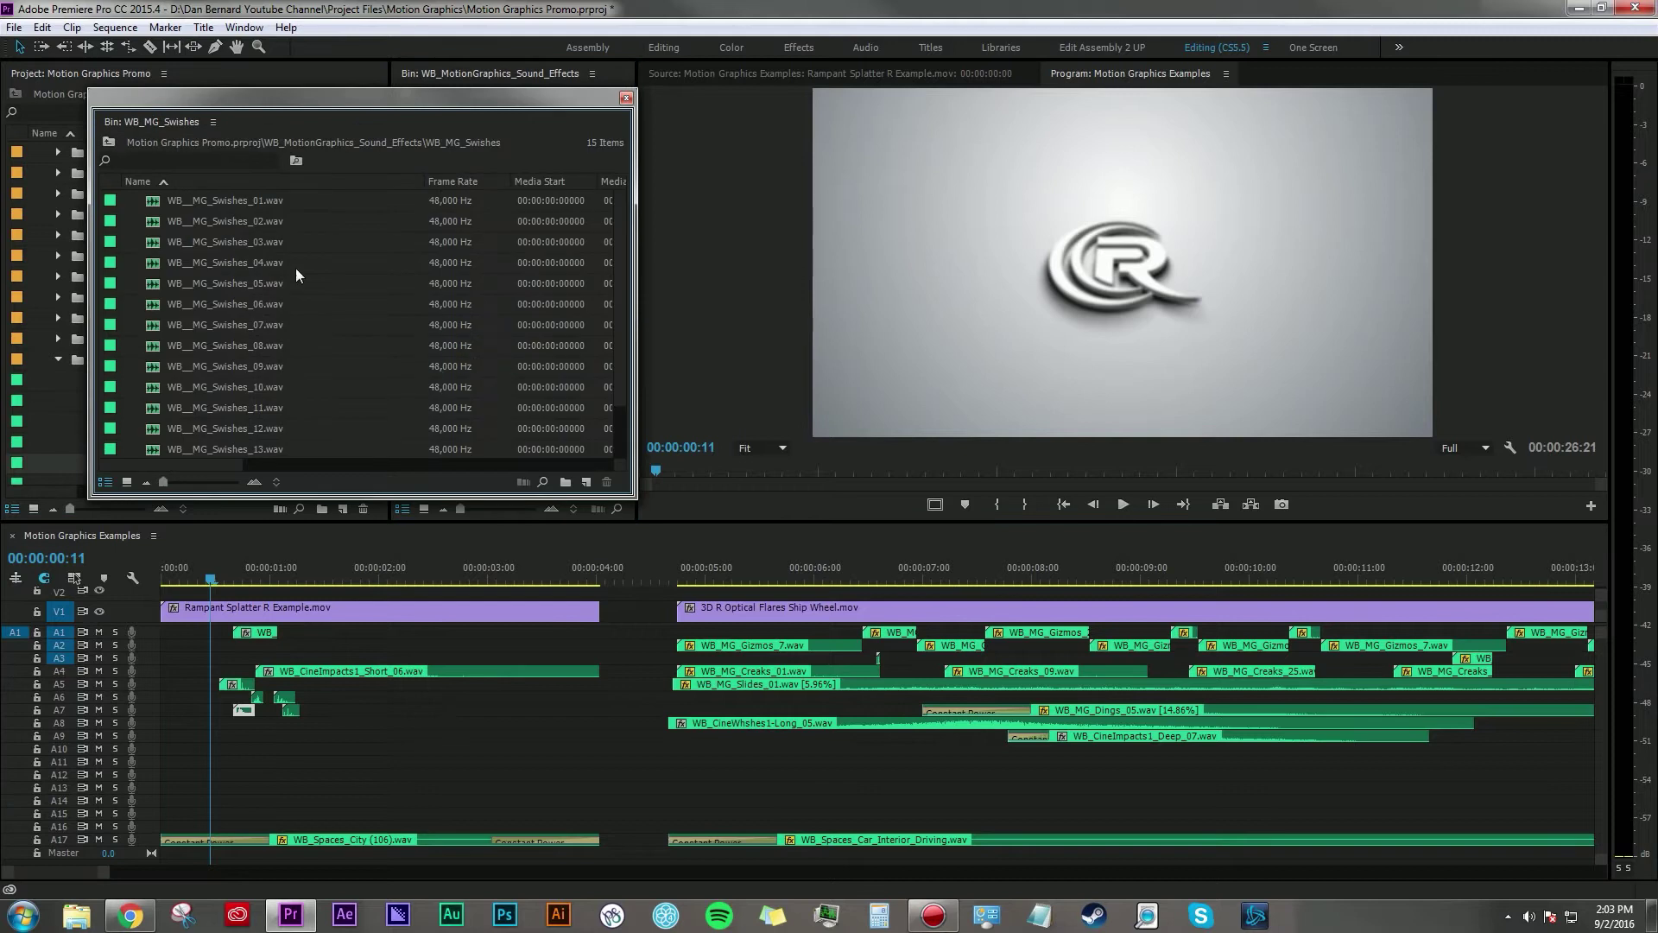
{"action": "double_click", "coordinate": [225, 201]}
{"action": "double_click", "coordinate": [221, 223]}
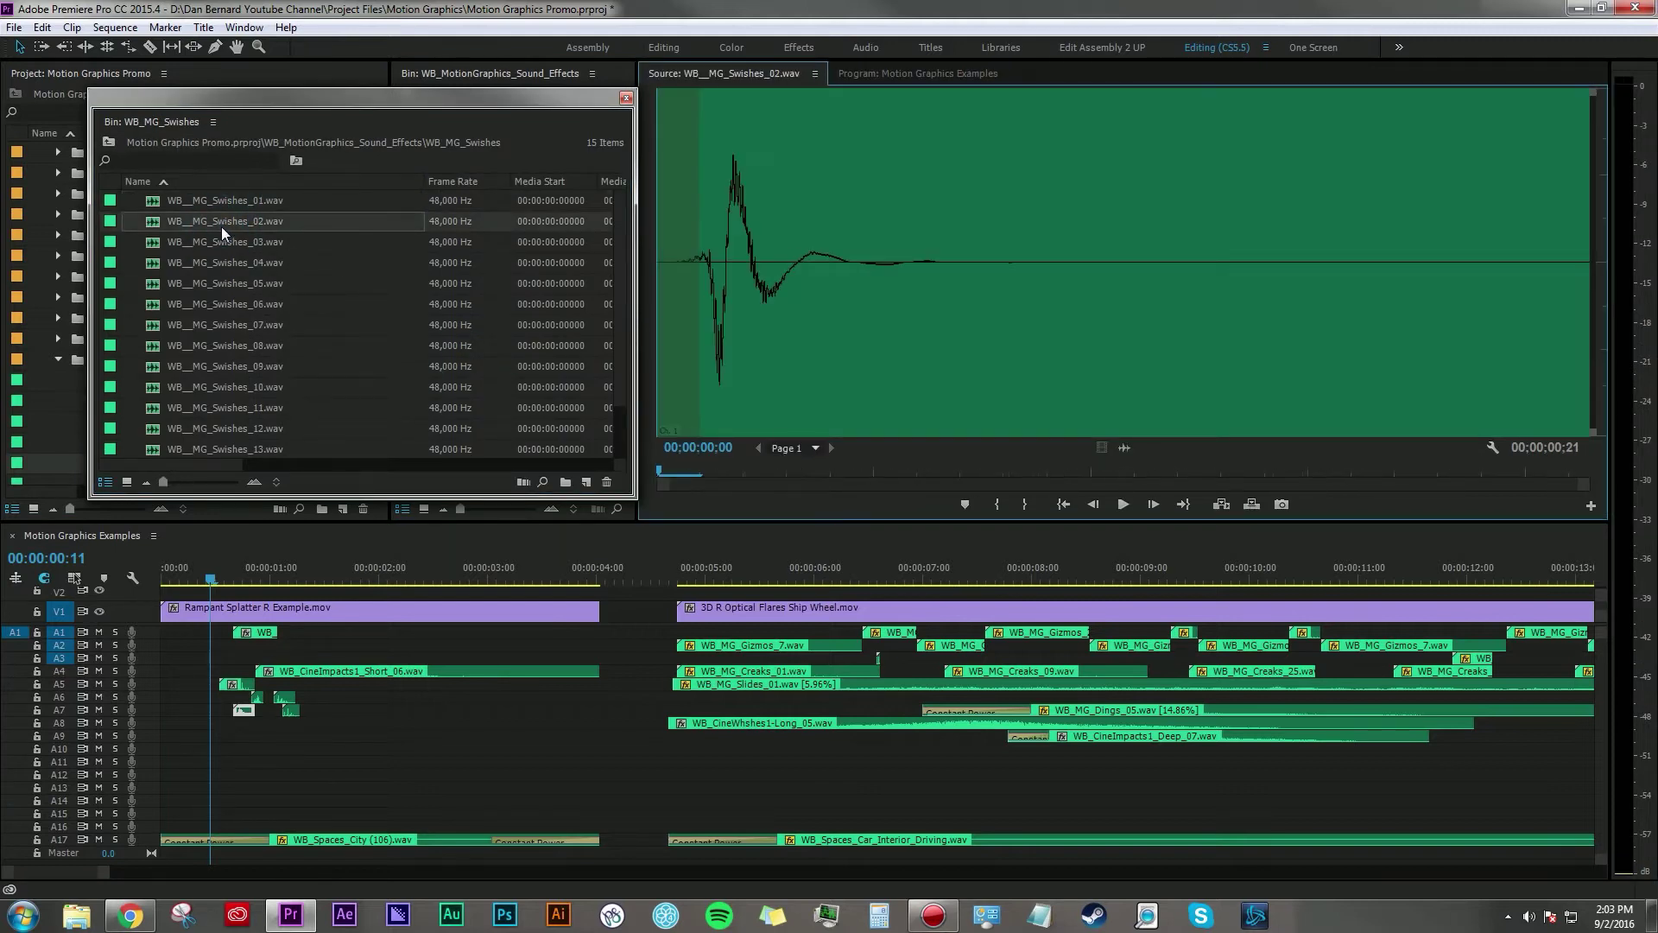
{"action": "double_click", "coordinate": [218, 304]}
{"action": "double_click", "coordinate": [220, 345]}
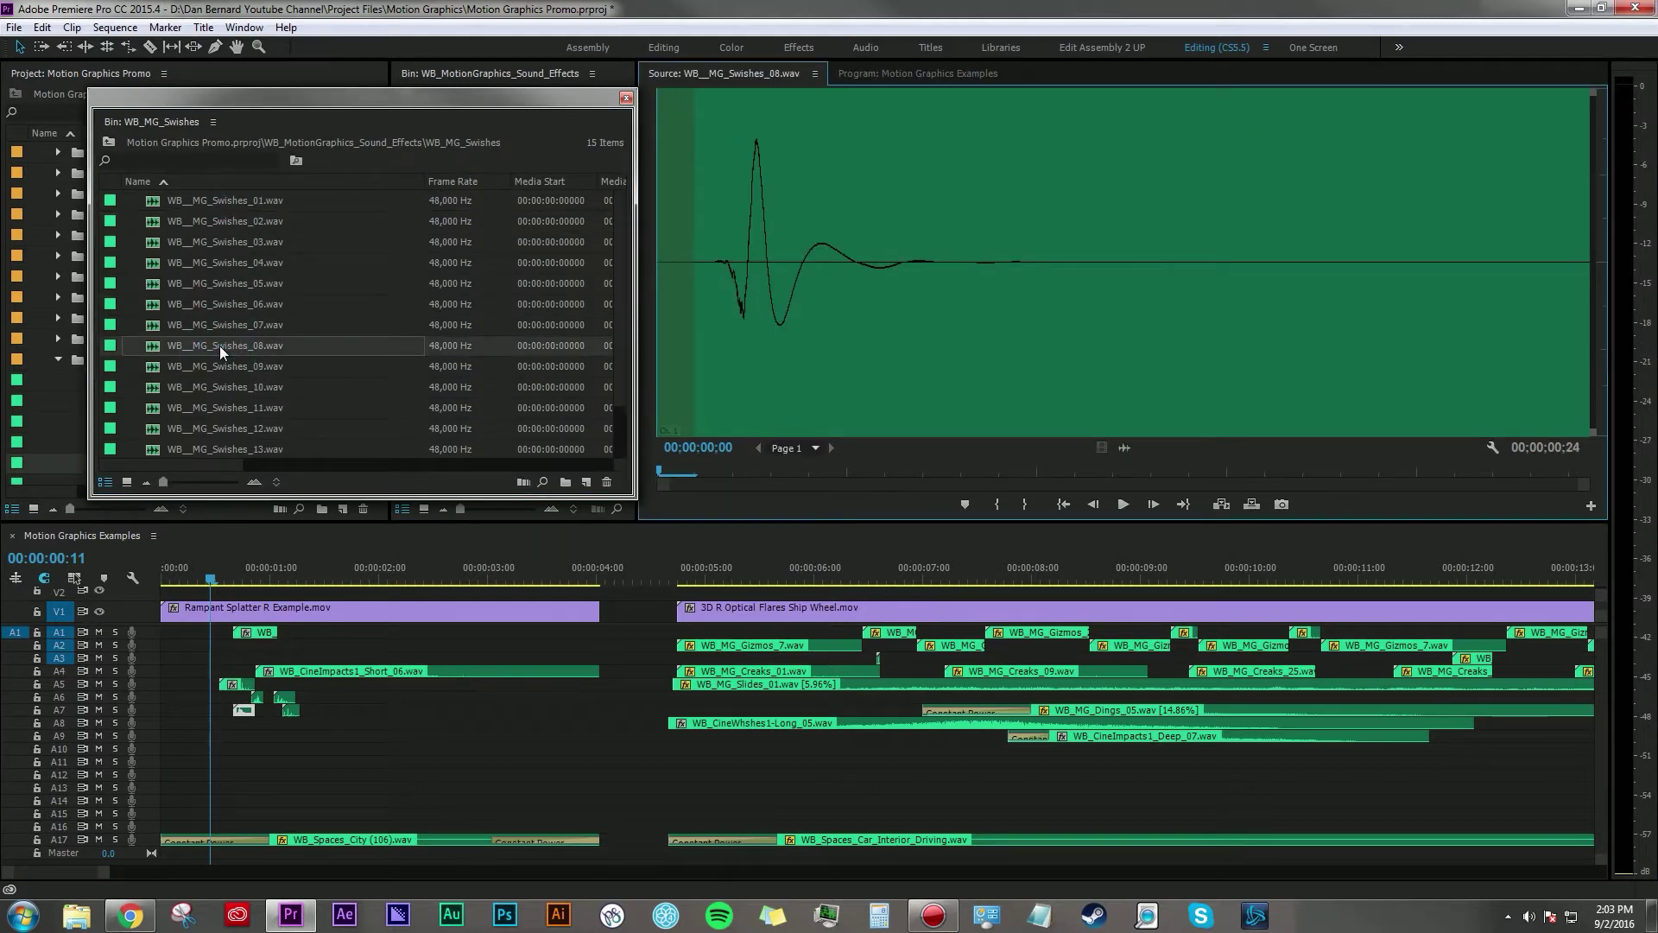
{"action": "double_click", "coordinate": [216, 406]}
Close the swishes bin and play the splatter logo, checking the WB_CineImpacts1_Short_06 clip on A4.
{"action": "left_click", "coordinate": [226, 584]}
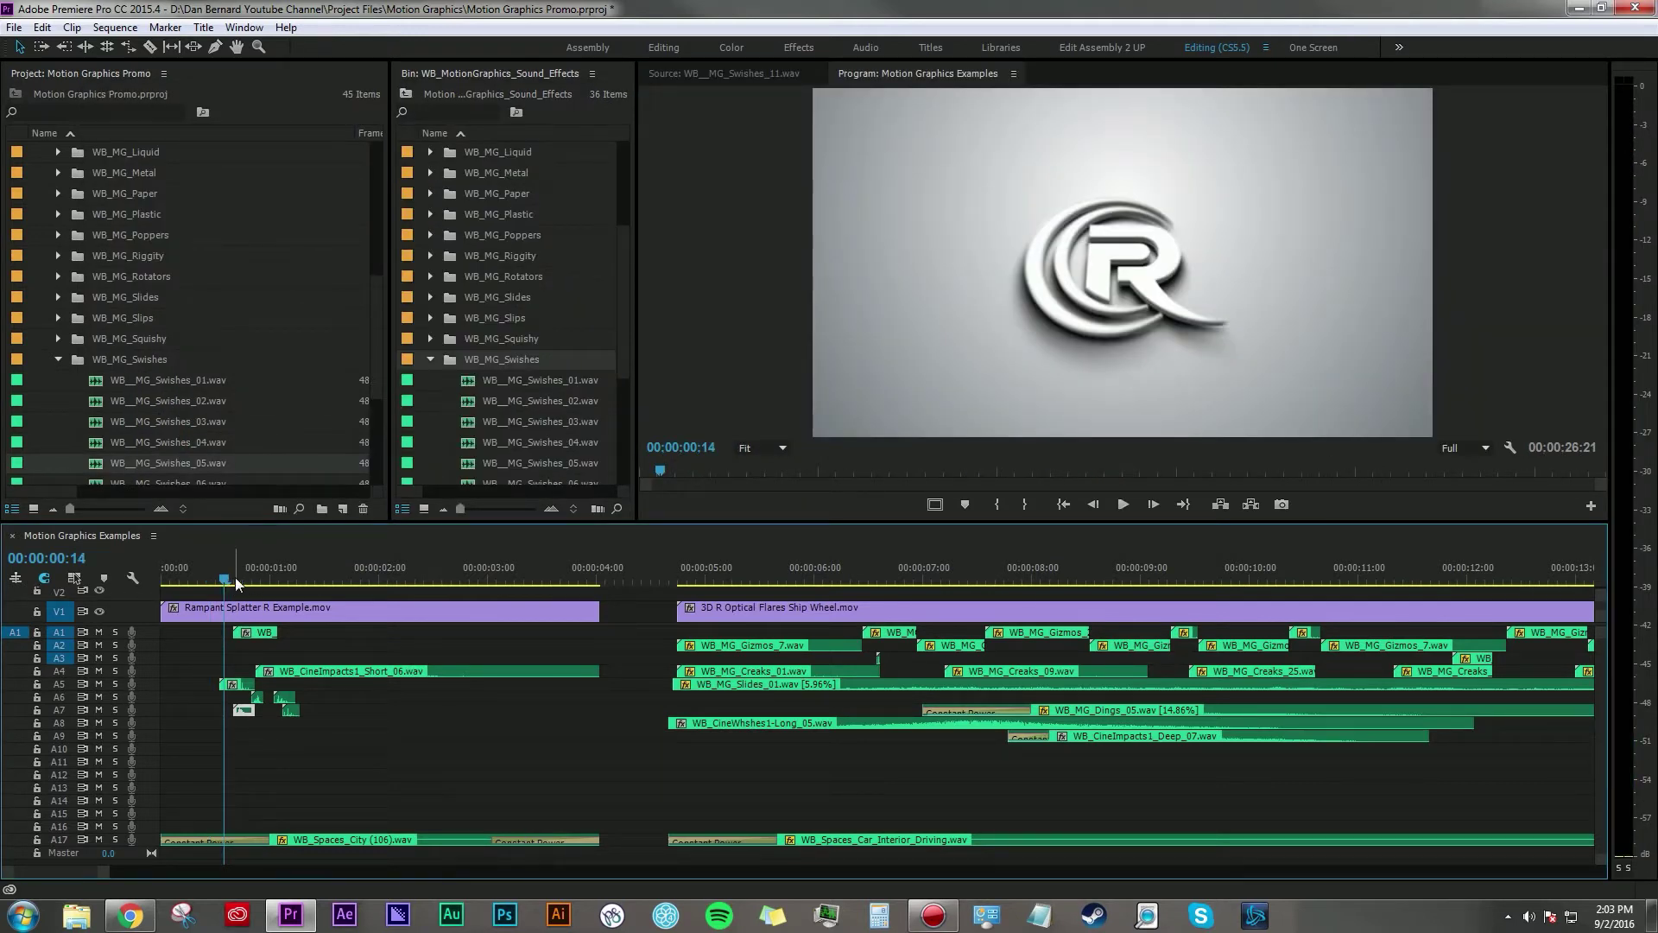
{"action": "key", "text": "space"}
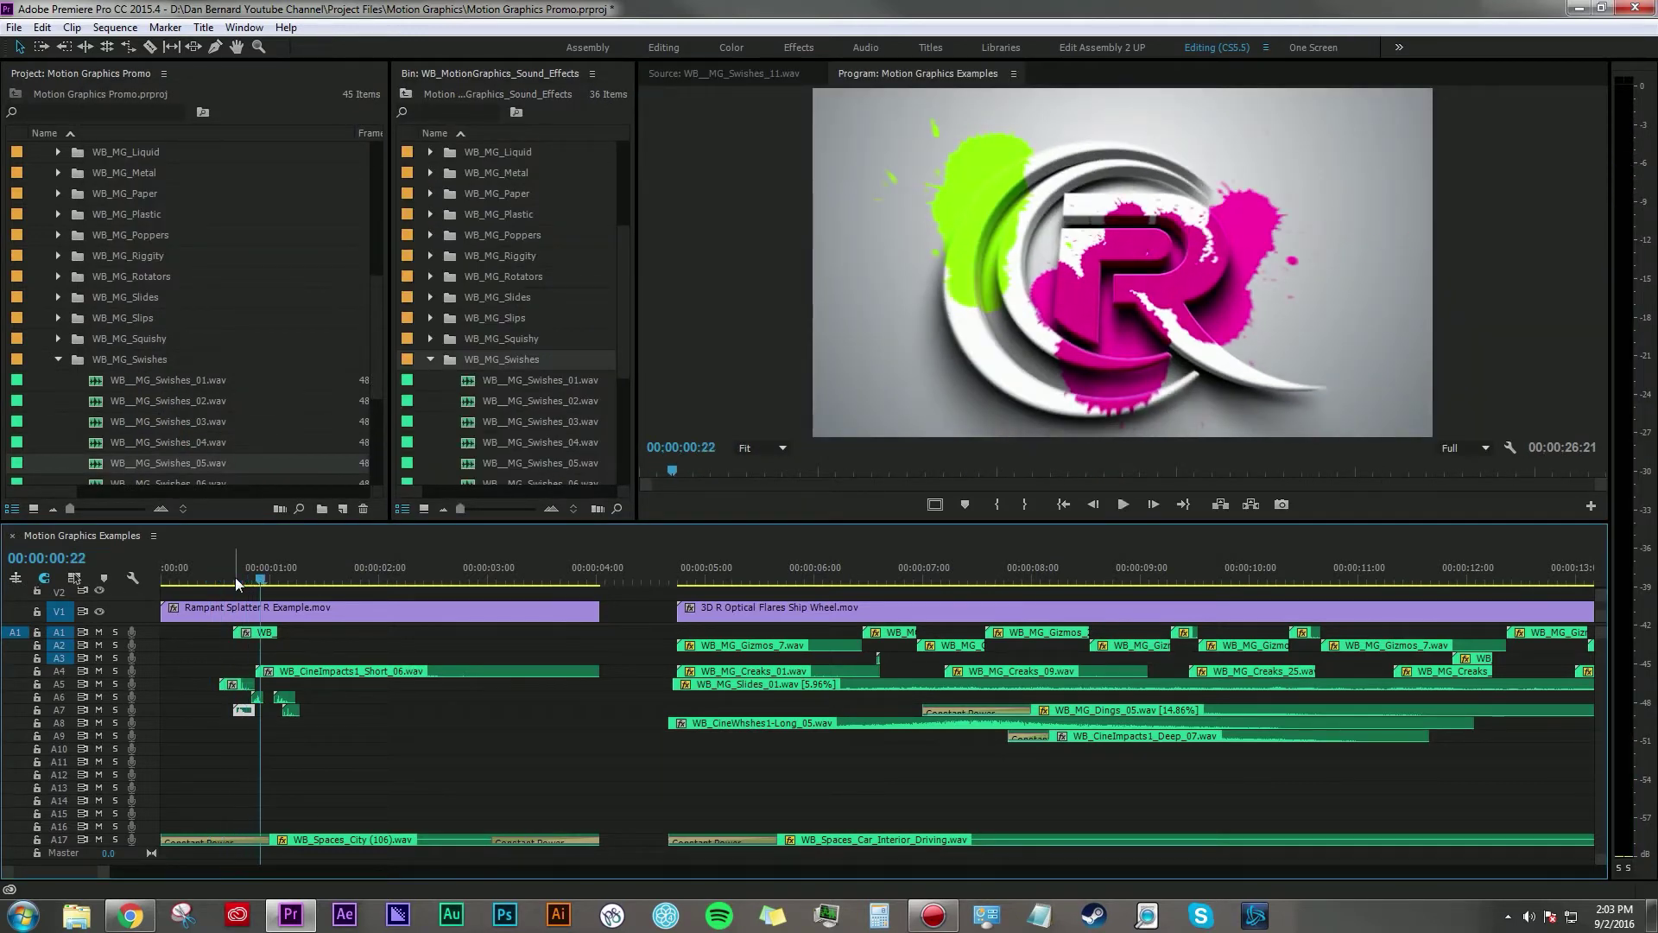
{"action": "left_click", "coordinate": [326, 672]}
{"action": "key", "text": "Left"}
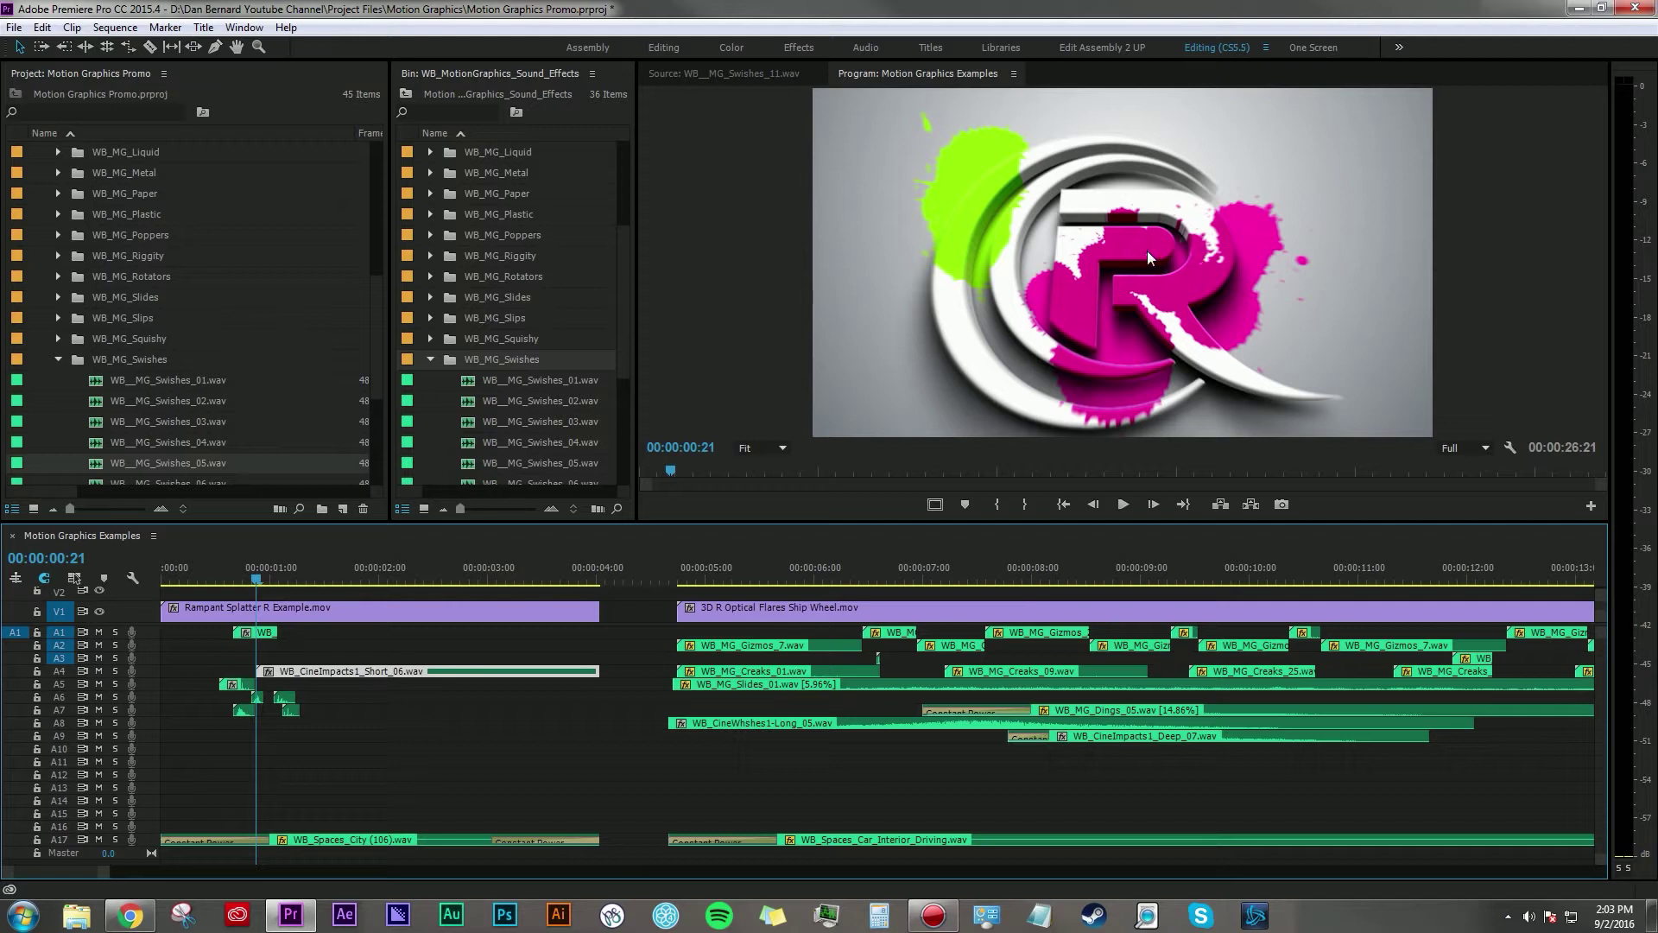
Scrub between 00:00:00:17 and 00:00:03:16, then drag the Spaces_City clip from A17 toward A3.
{"action": "left_click", "coordinate": [239, 577]}
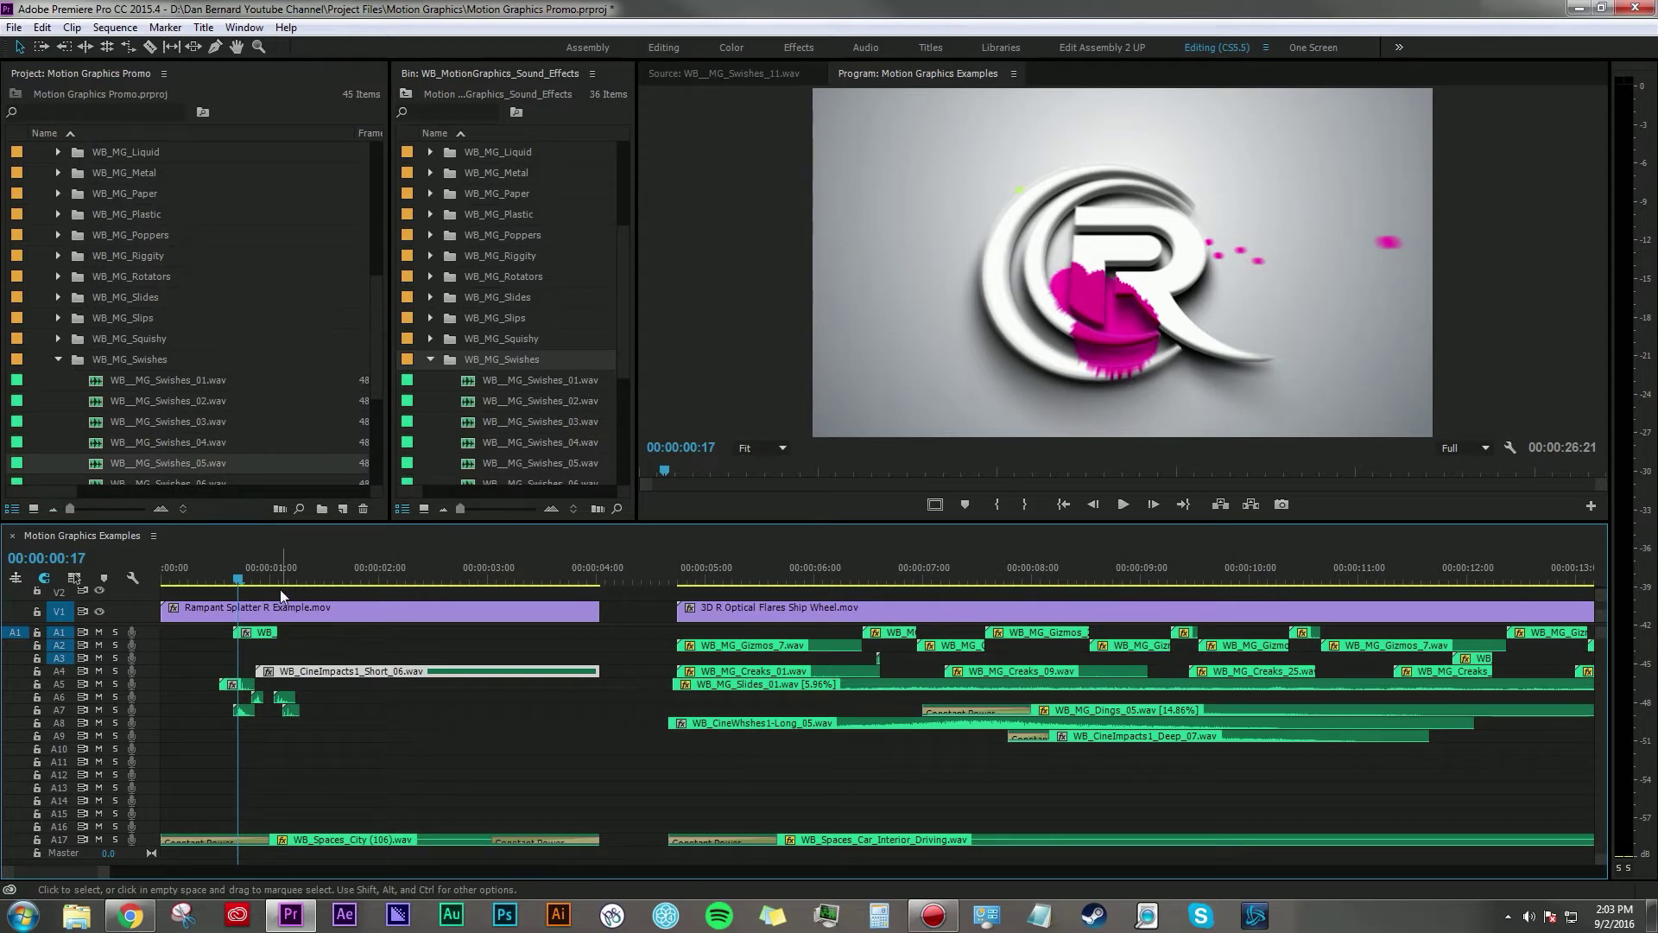
{"action": "left_click", "coordinate": [560, 577]}
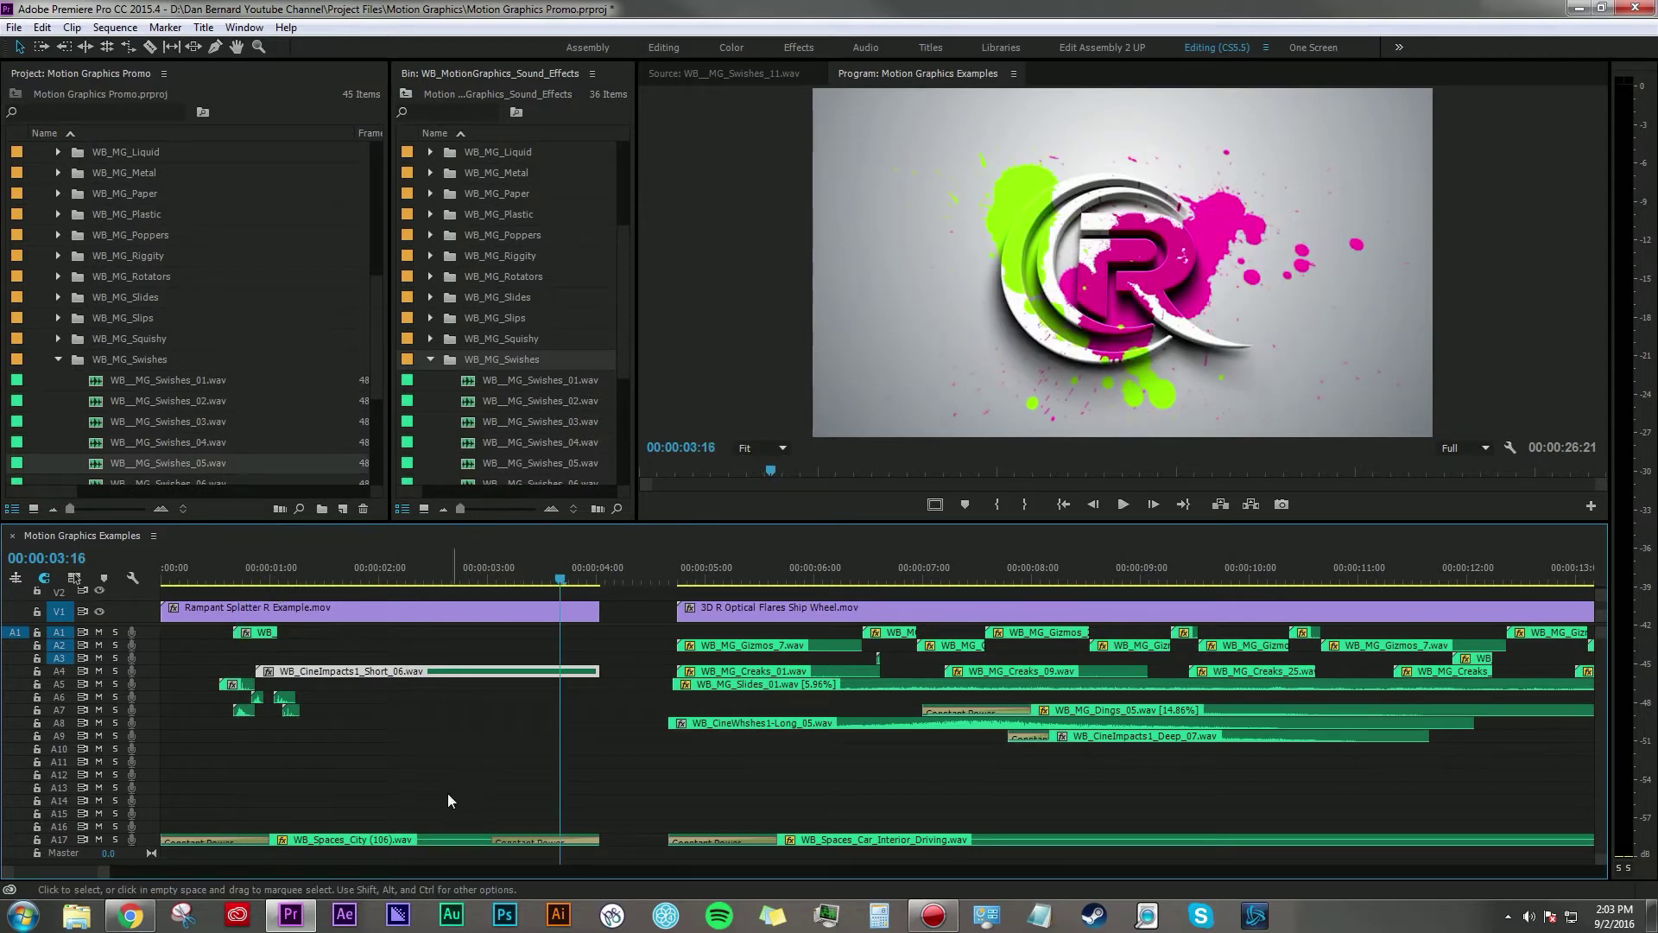
{"action": "left_click", "coordinate": [378, 837]}
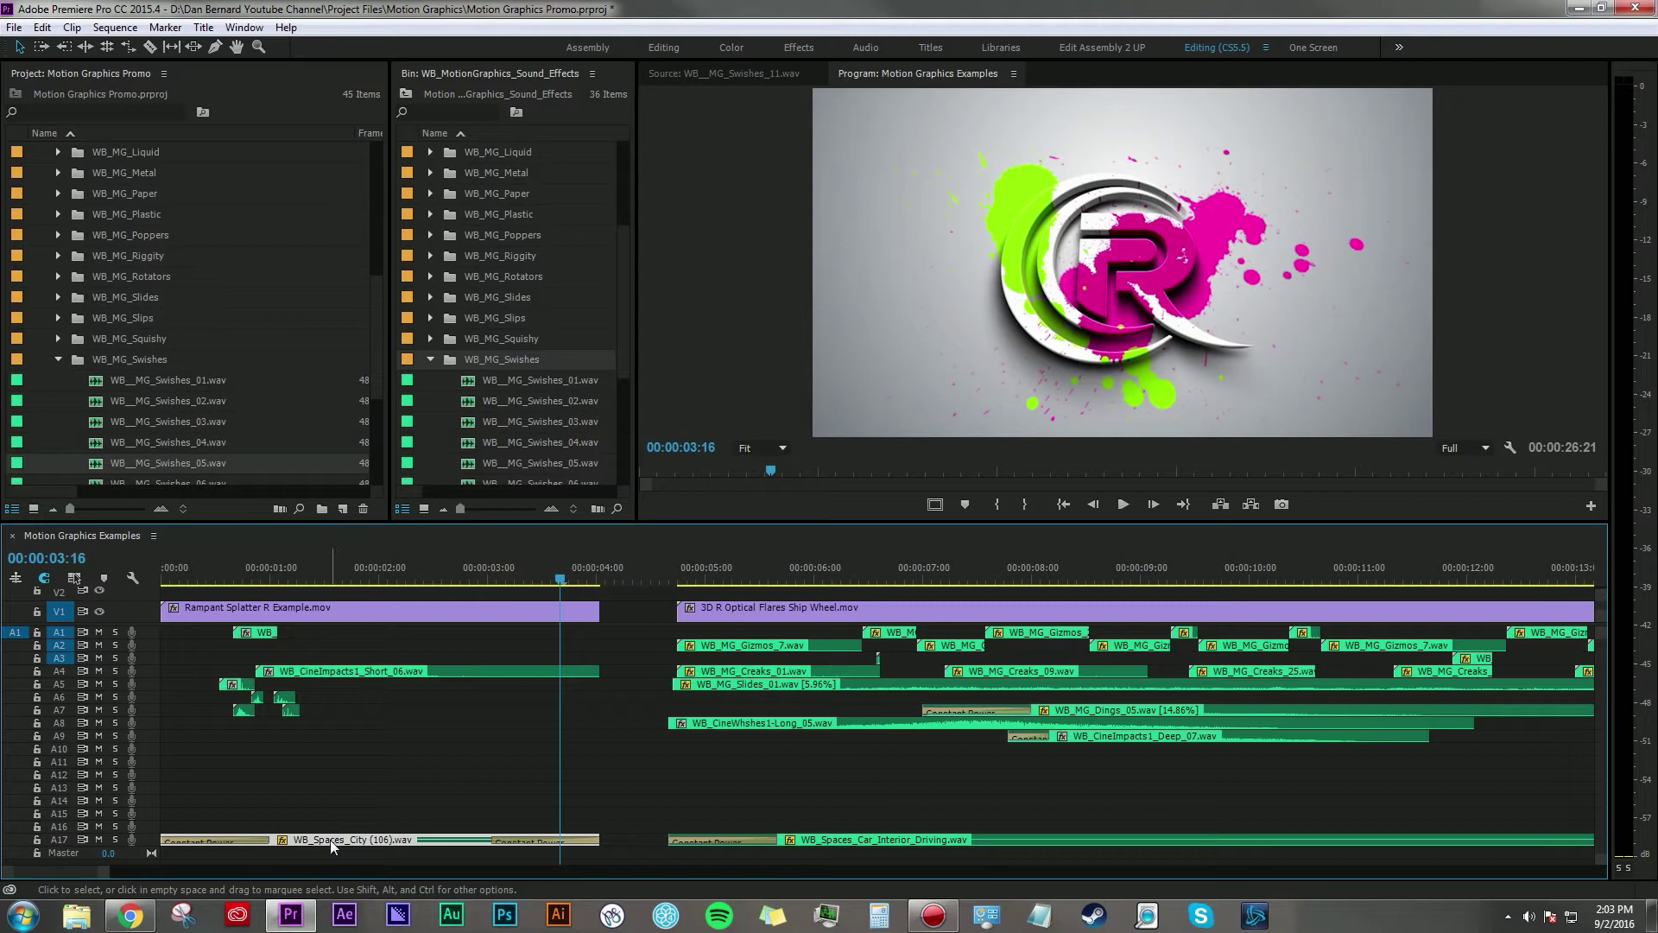
{"action": "left_click_drag", "start_coordinate": [330, 840], "coordinate": [615, 659]}
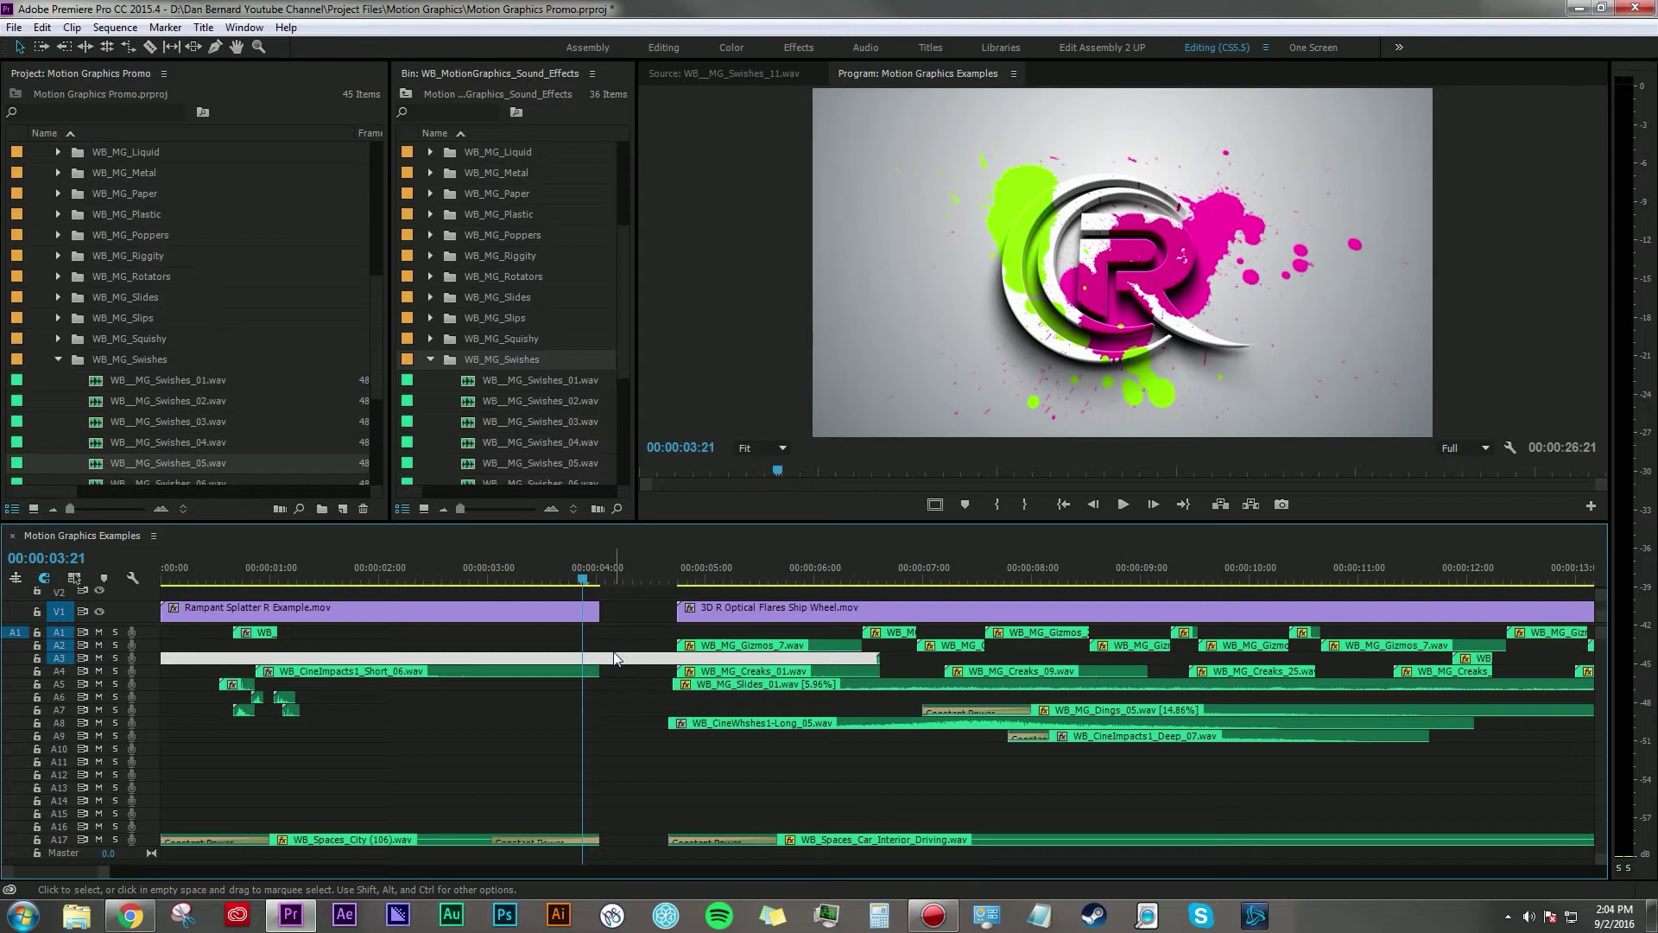
Preview the 3D R Optical Flares Ship Wheel clip maximized in the Source monitor.
{"action": "left_click_drag", "start_coordinate": [615, 658], "coordinate": [615, 658]}
{"action": "double_click", "coordinate": [682, 609]}
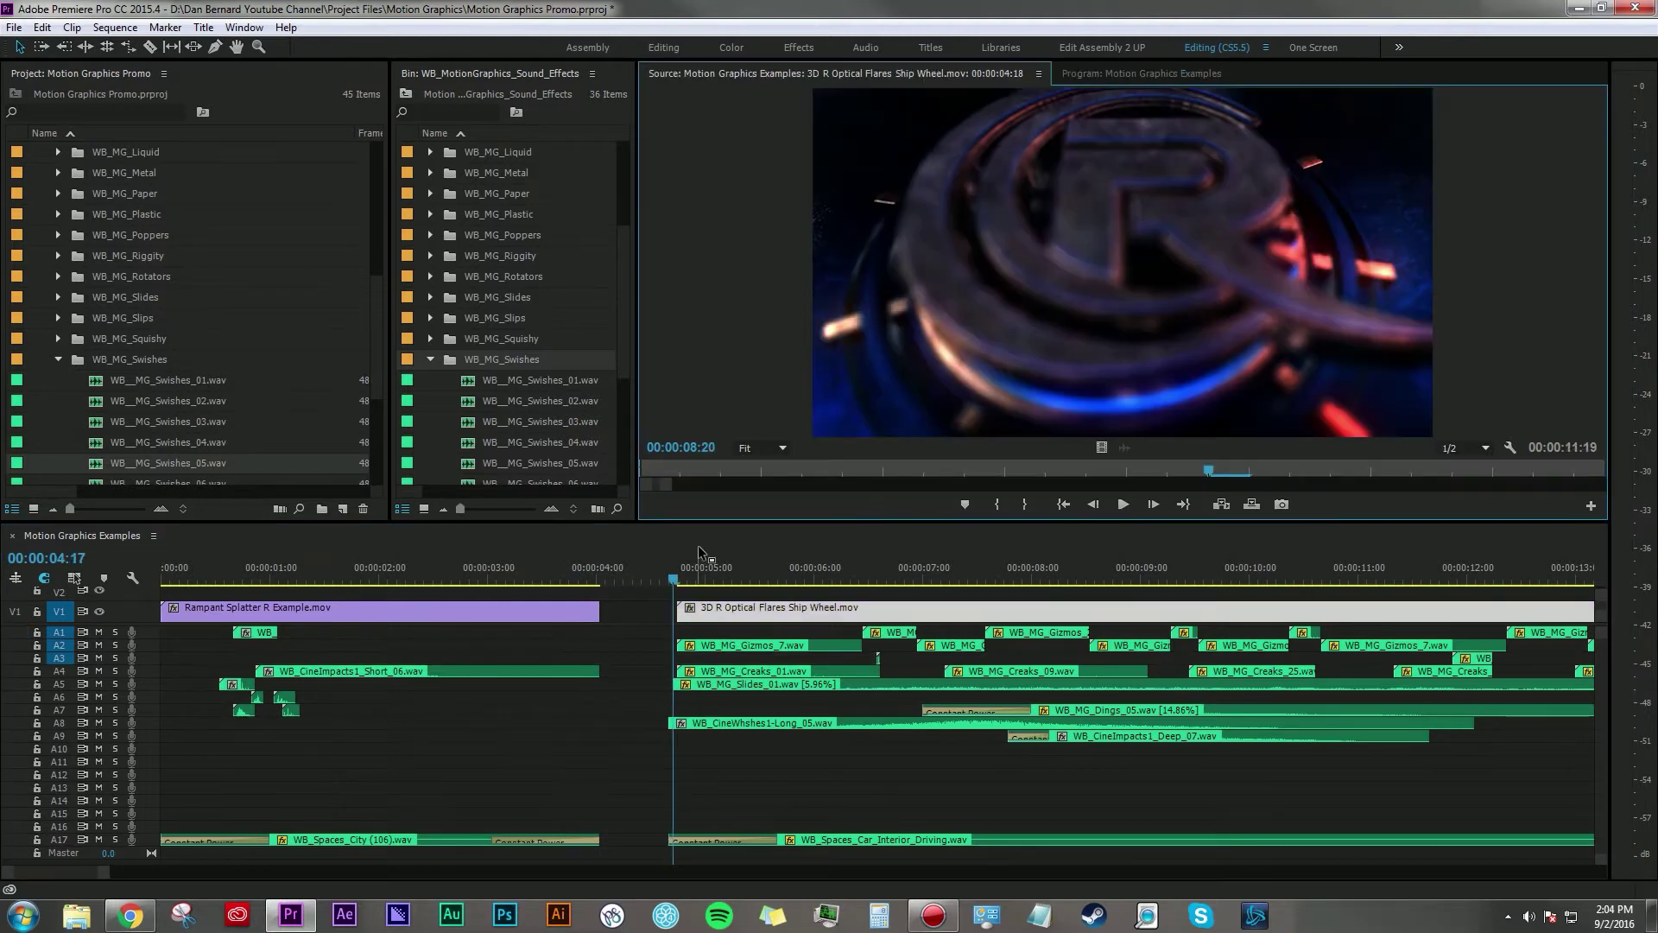
{"action": "key", "text": "grave"}
{"action": "key", "text": "space"}
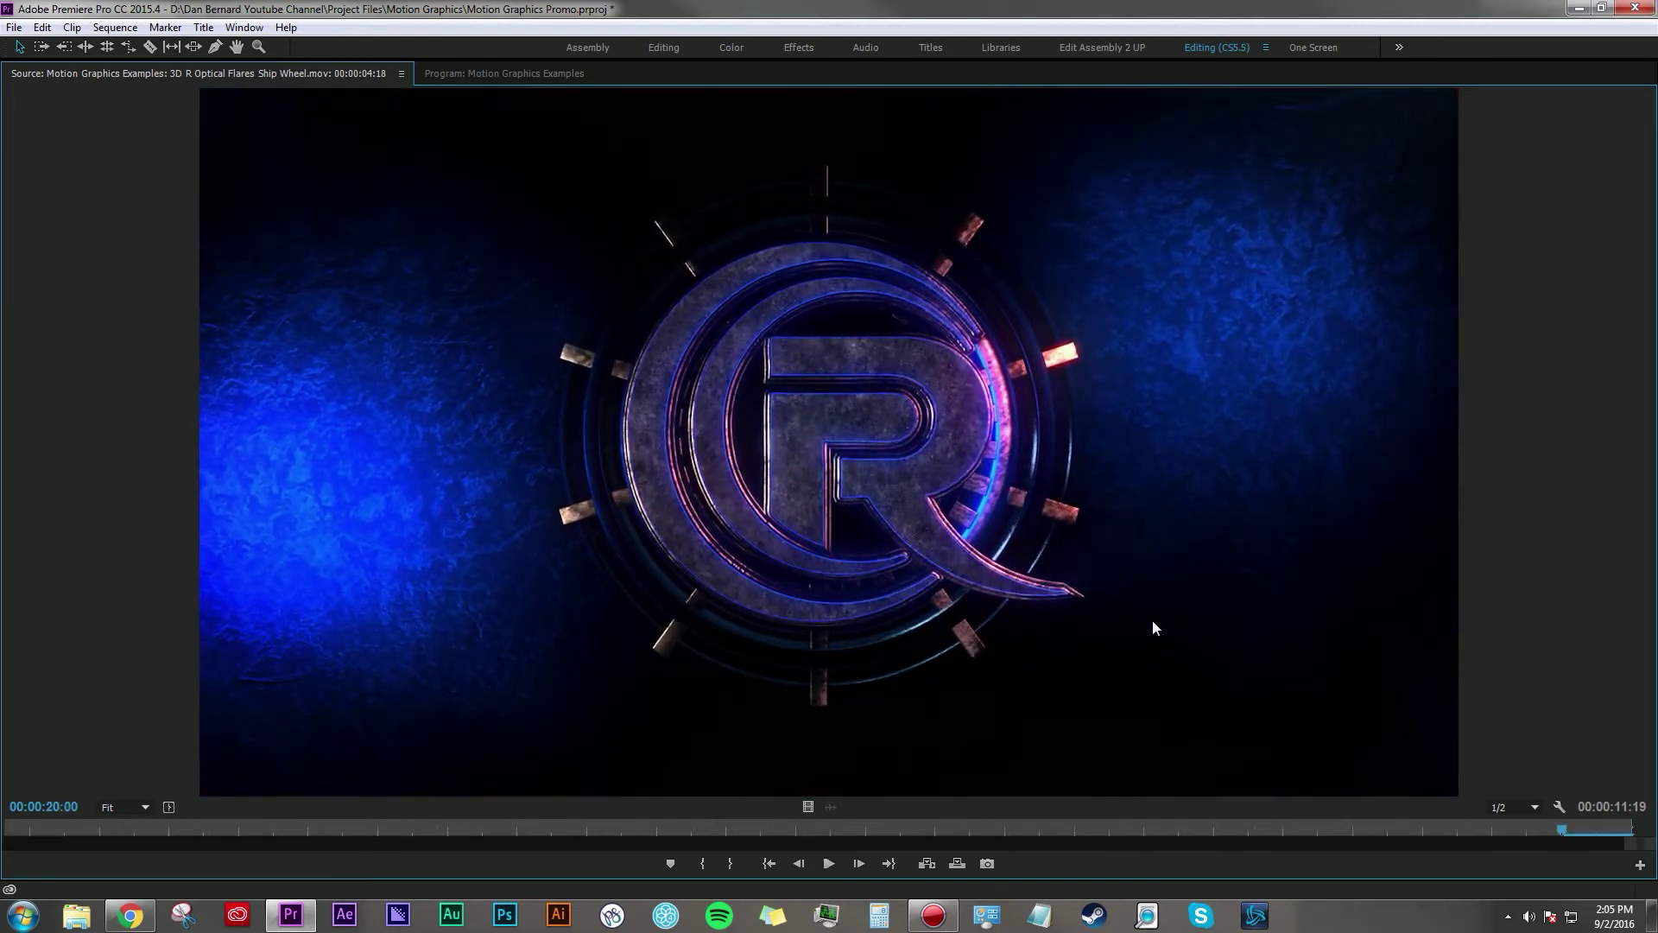
{"action": "key", "text": "grave"}
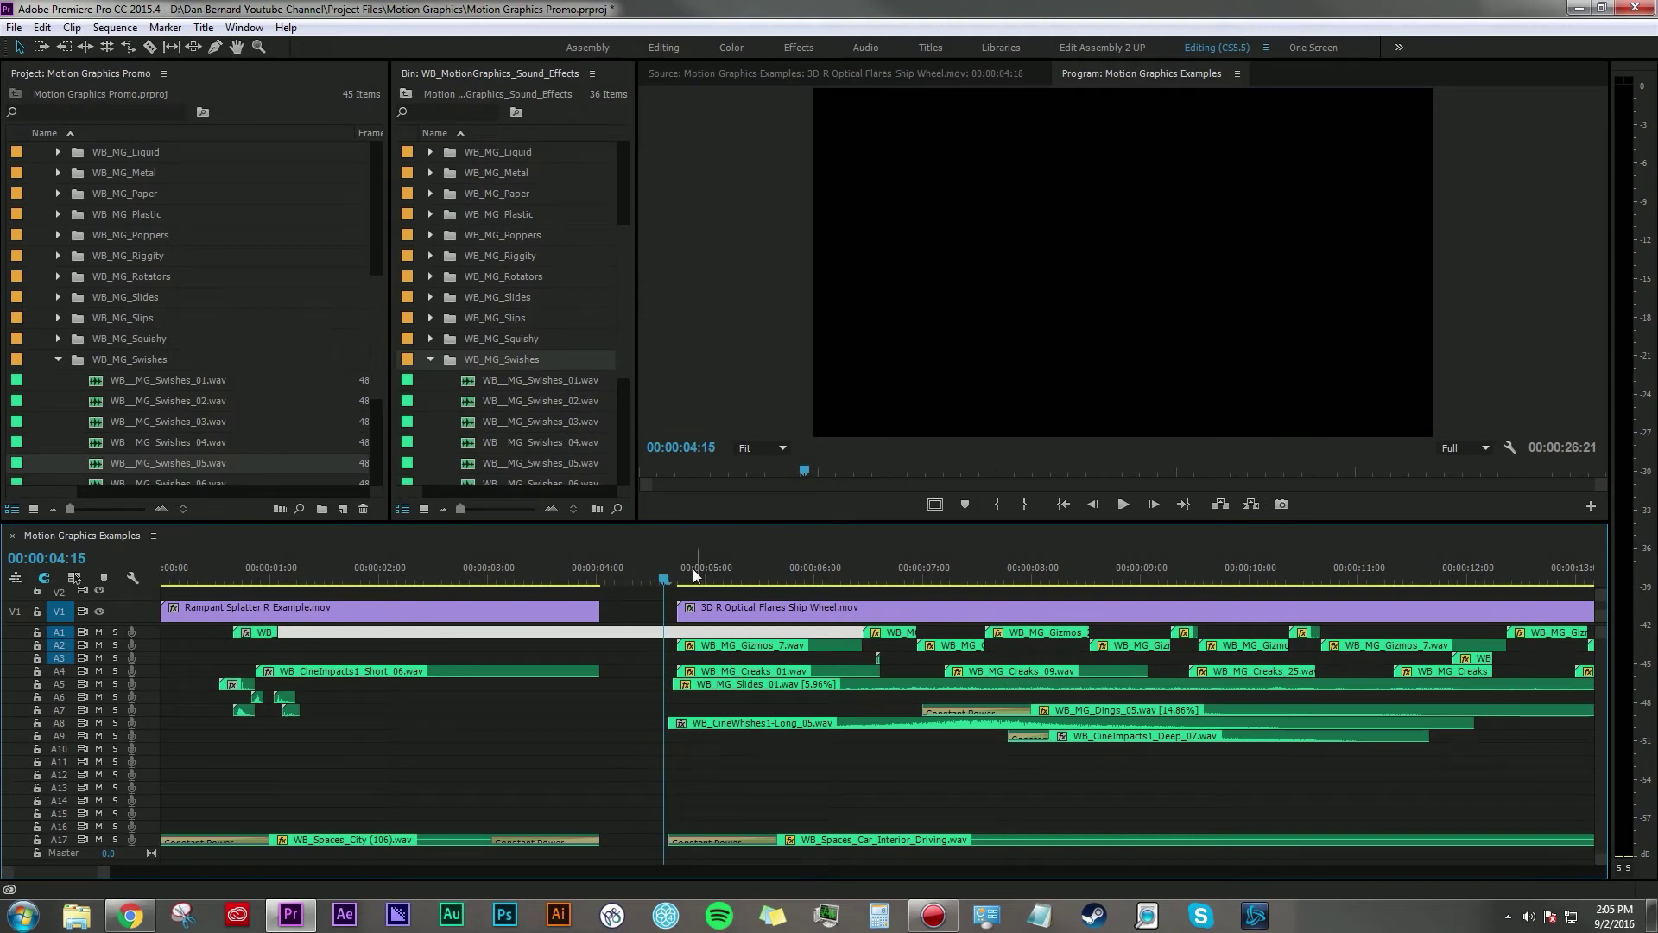
Play the sequence maximized and jump to the edit point at 00:00:07:19.
{"action": "left_click", "coordinate": [753, 259]}
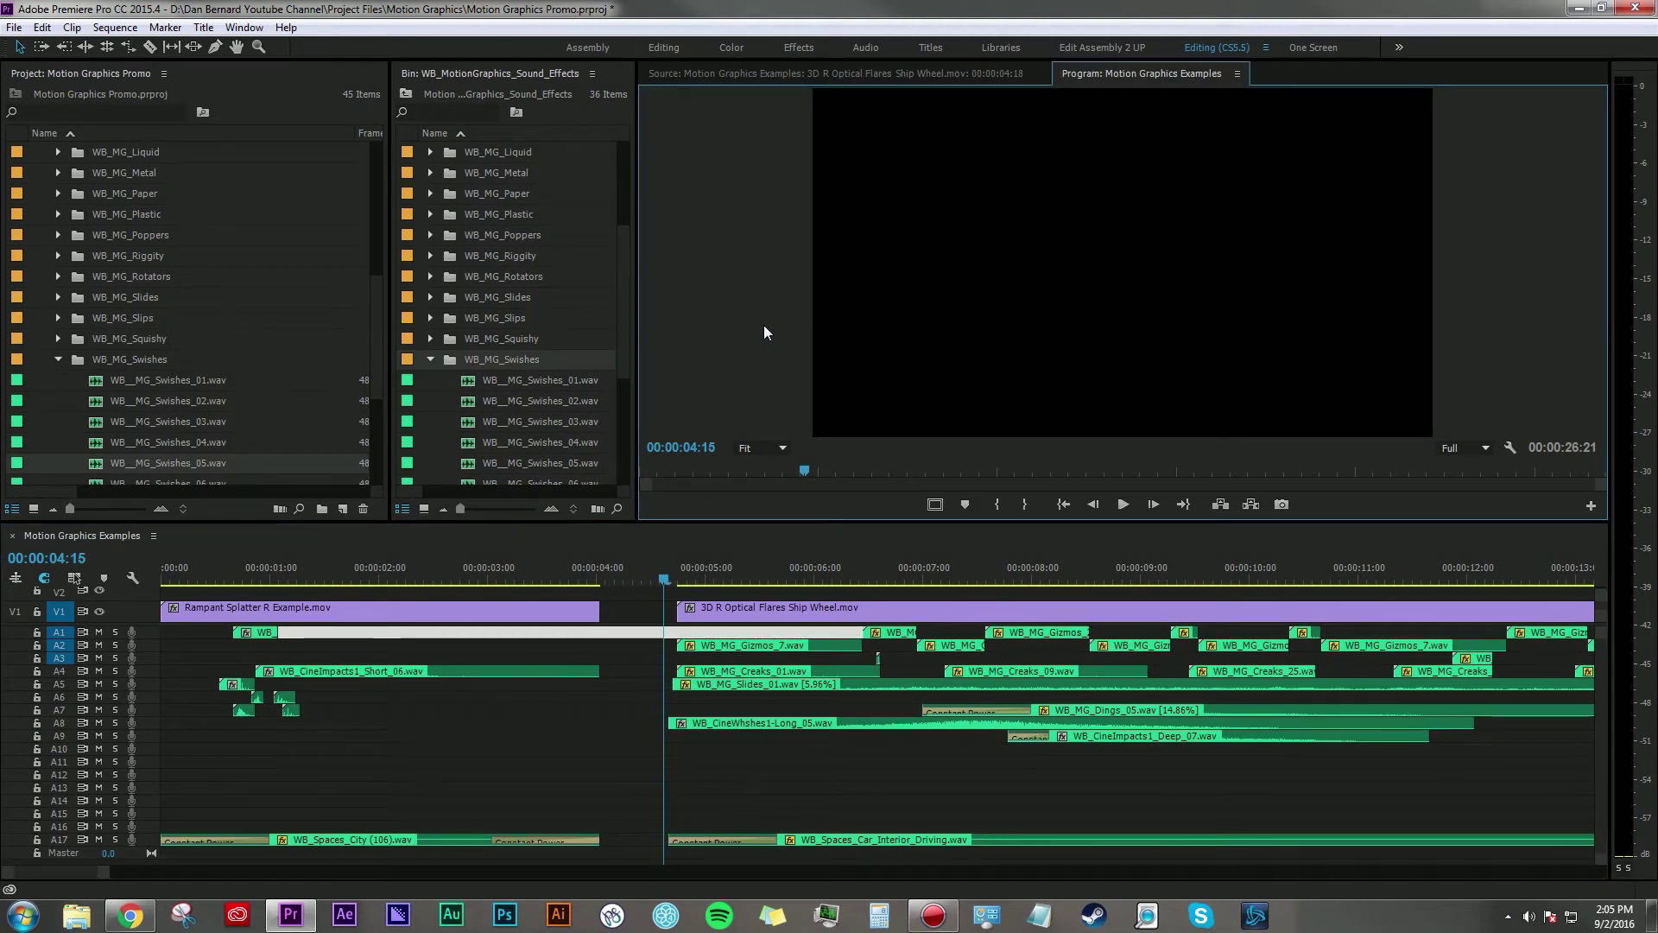
{"action": "key", "text": "grave"}
{"action": "key", "text": "space"}
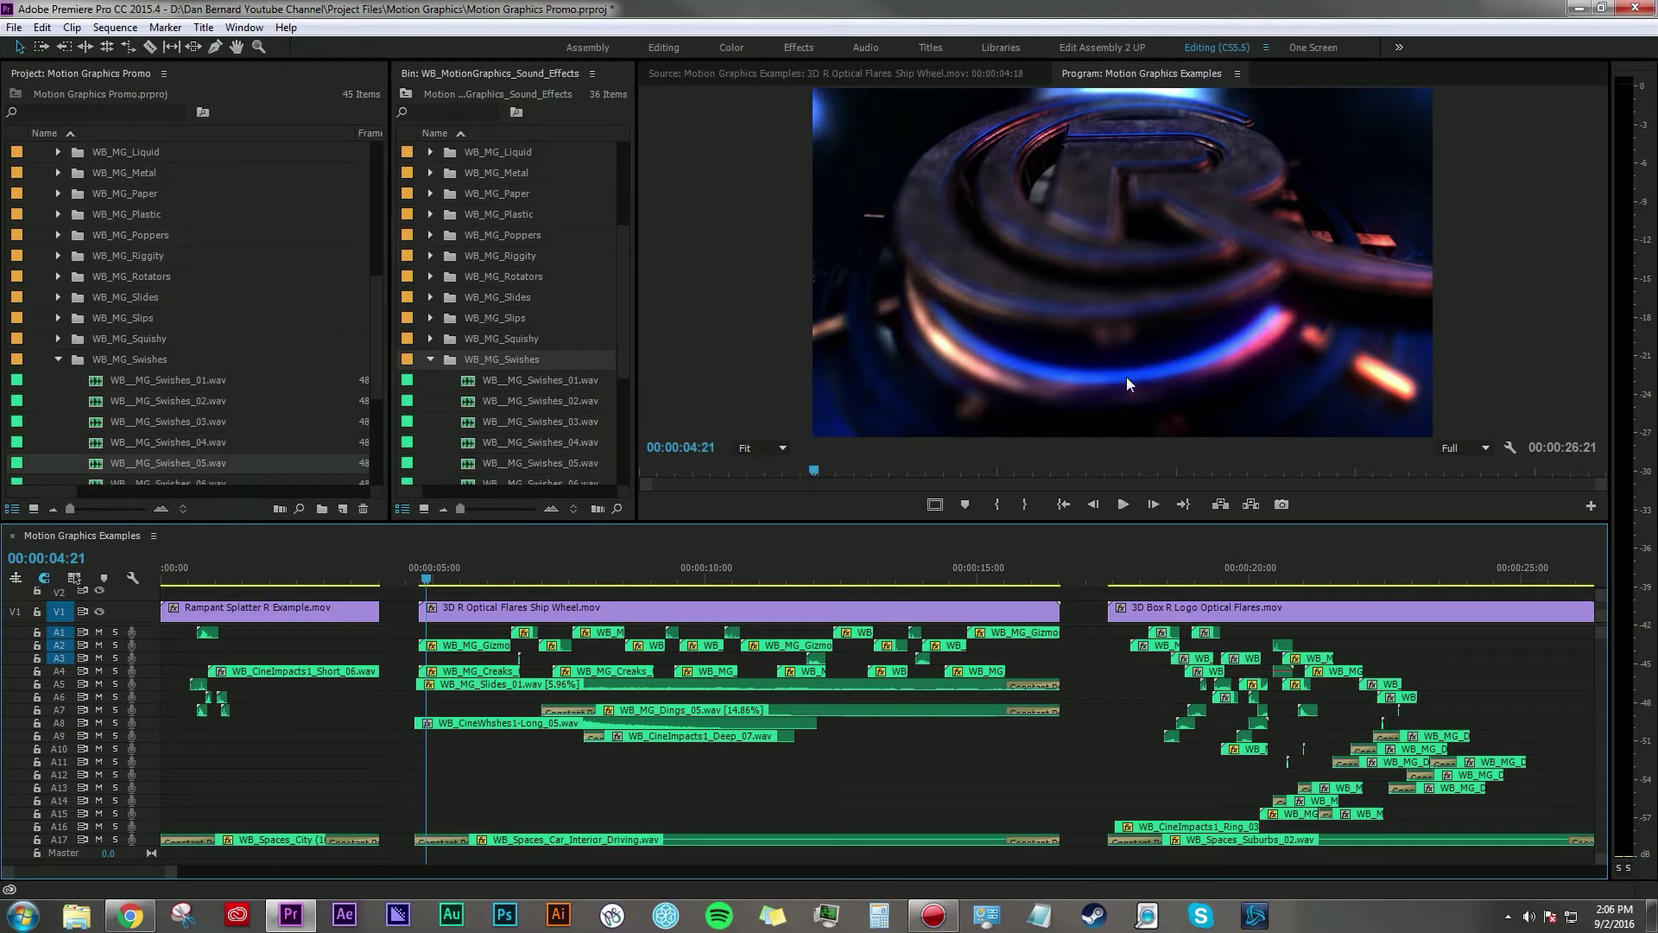
{"action": "key", "text": "Down"}
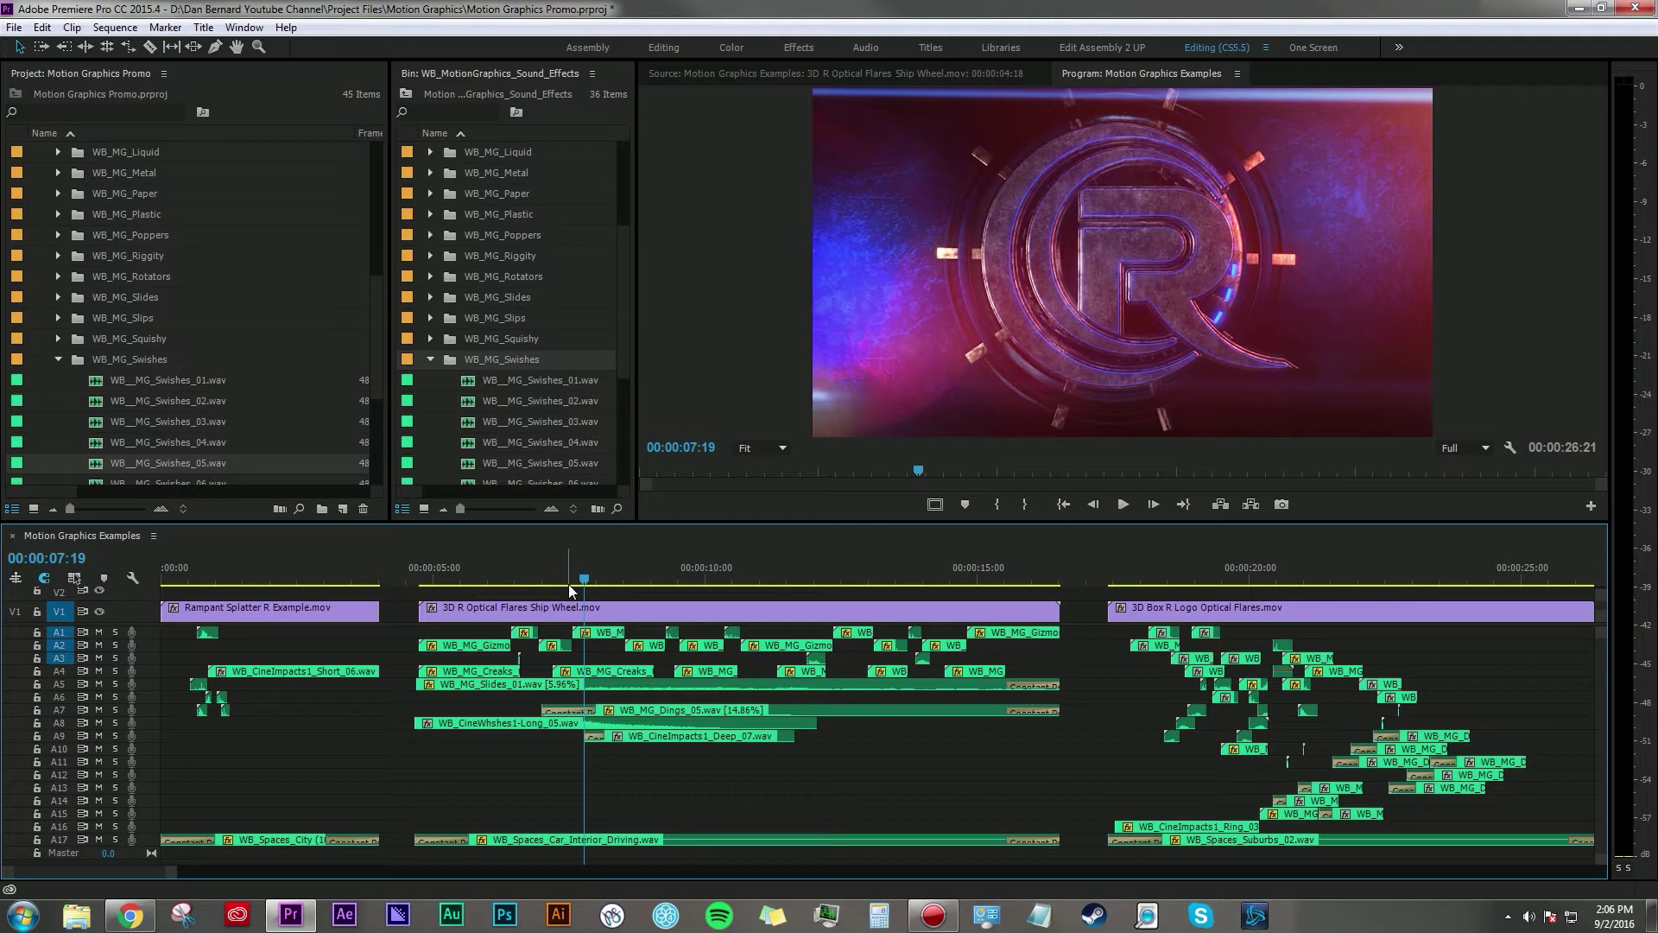
Audition WB_MG_Gizmos_1, Gizmos_4 and Gizmos_7 from the expanded Gizmos folder.
{"action": "left_click", "coordinate": [431, 359]}
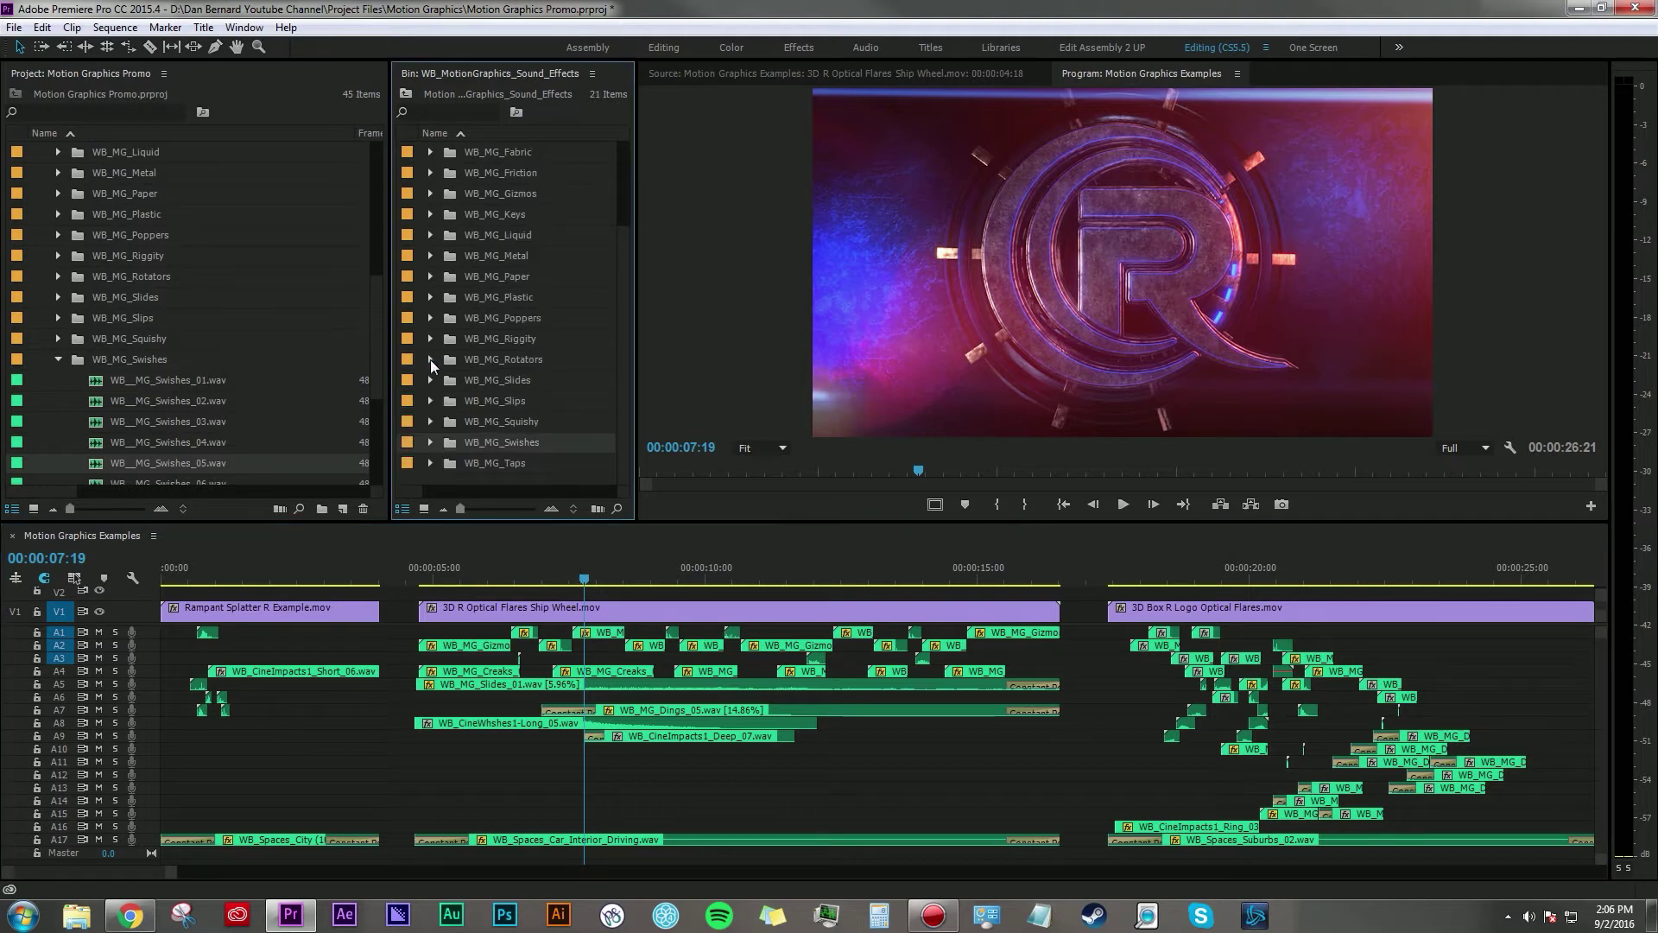
{"action": "left_click", "coordinate": [431, 194]}
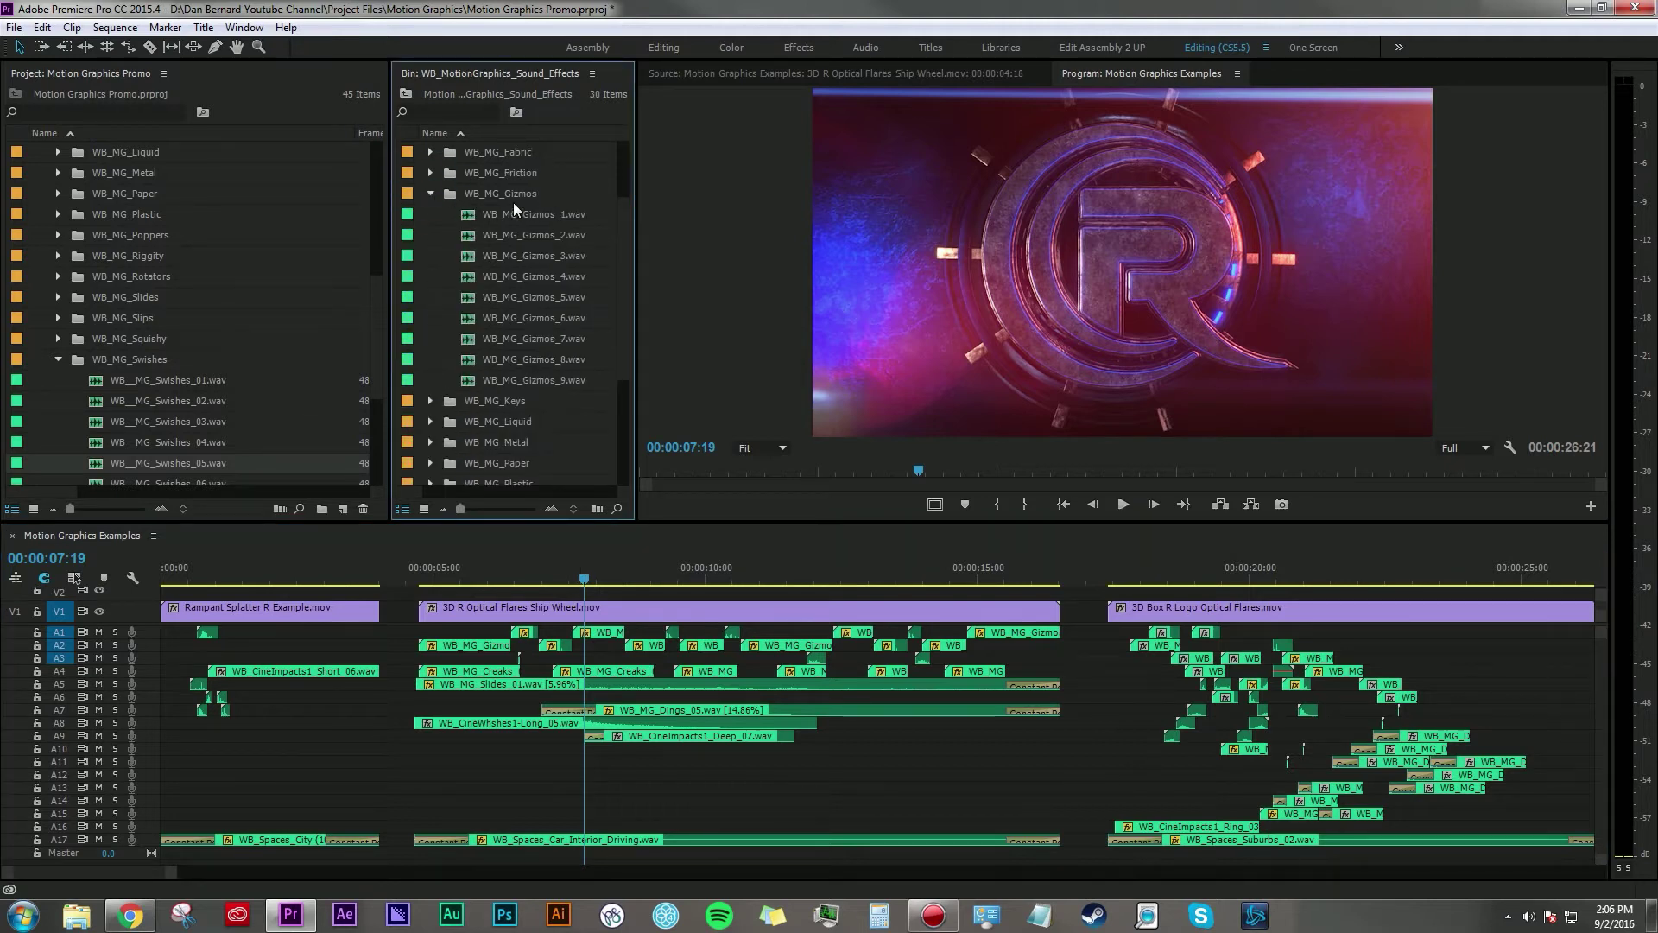
{"action": "double_click", "coordinate": [491, 213]}
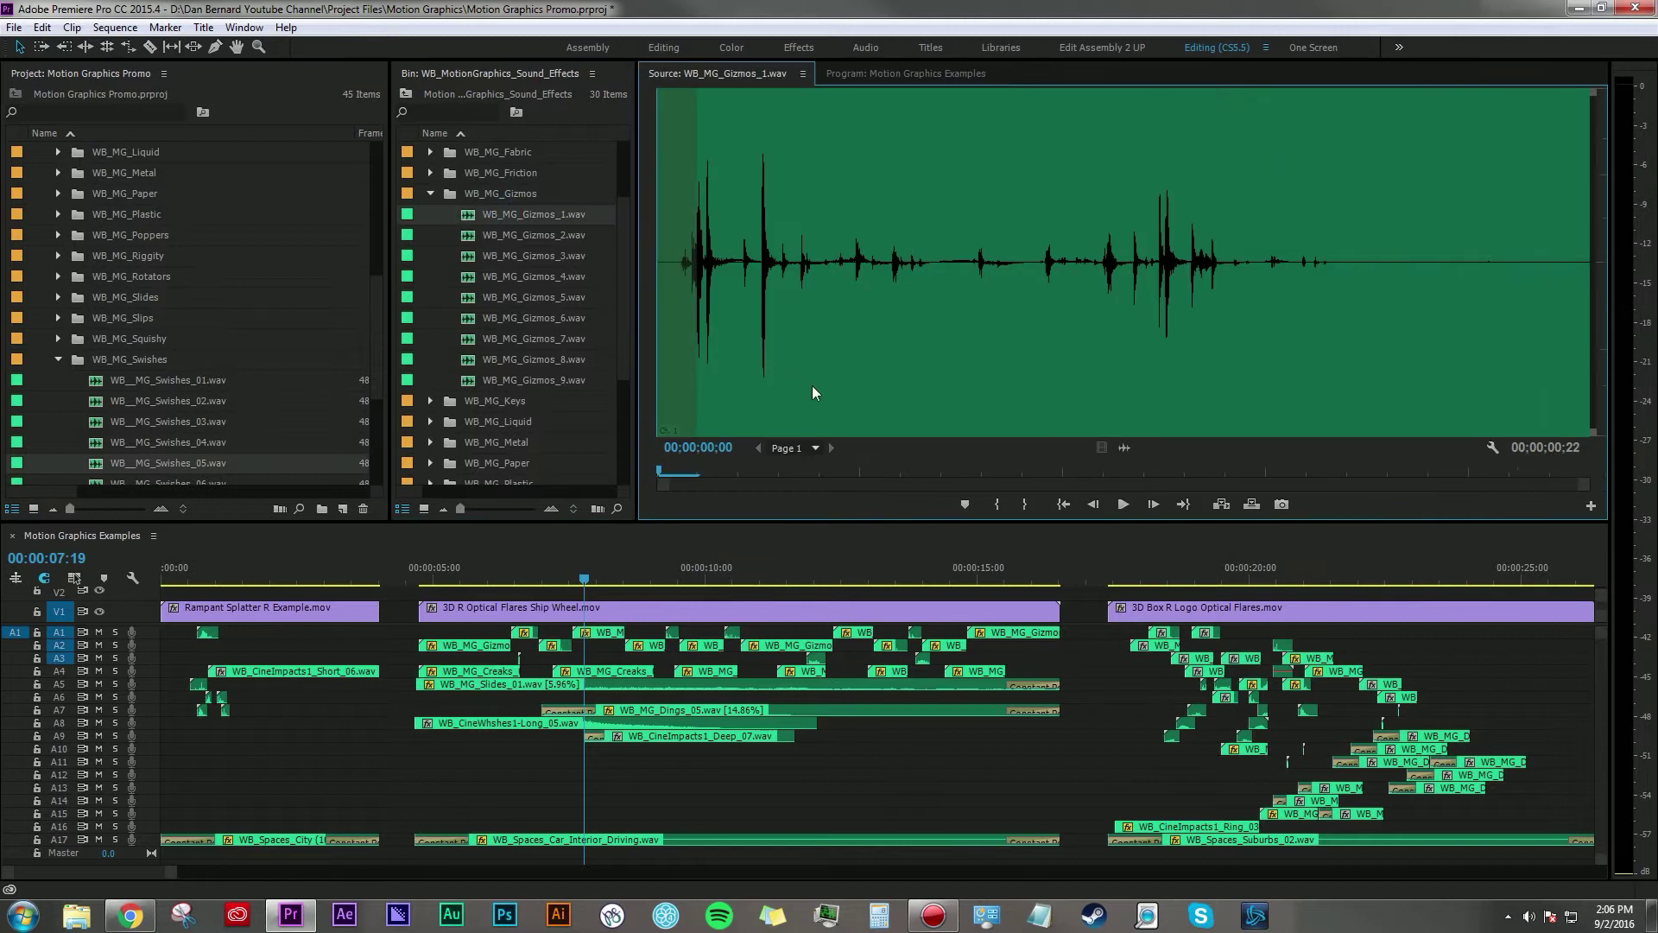
{"action": "key", "text": "space"}
{"action": "double_click", "coordinate": [518, 275]}
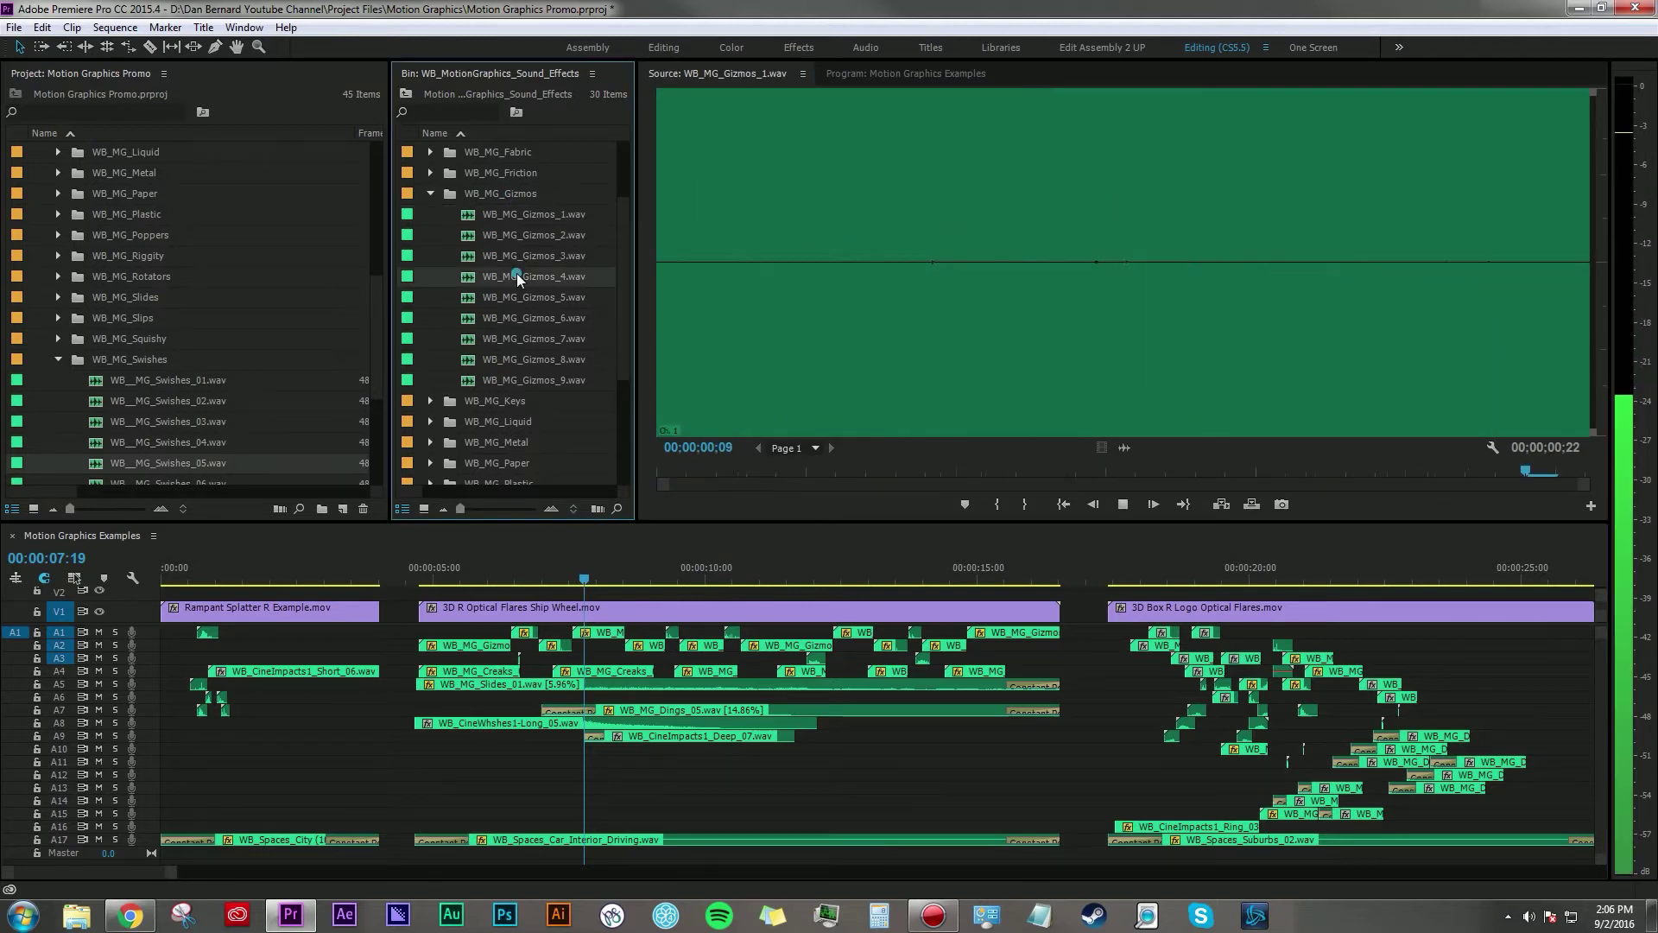
{"action": "double_click", "coordinate": [518, 338]}
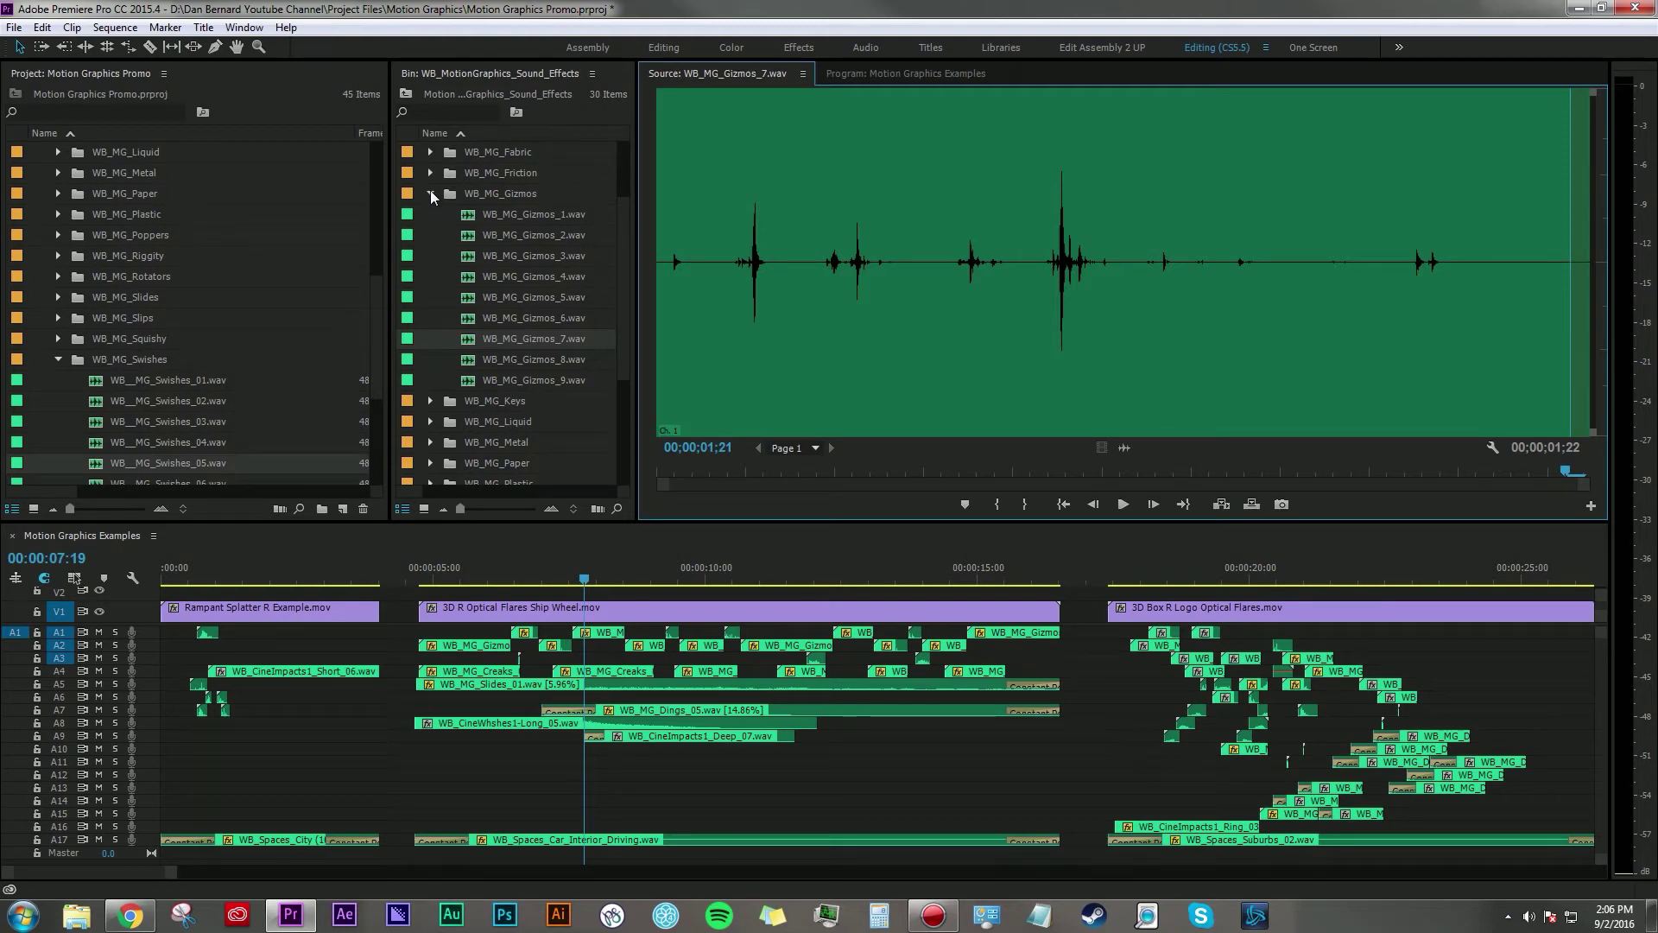
{"action": "left_click", "coordinate": [430, 193]}
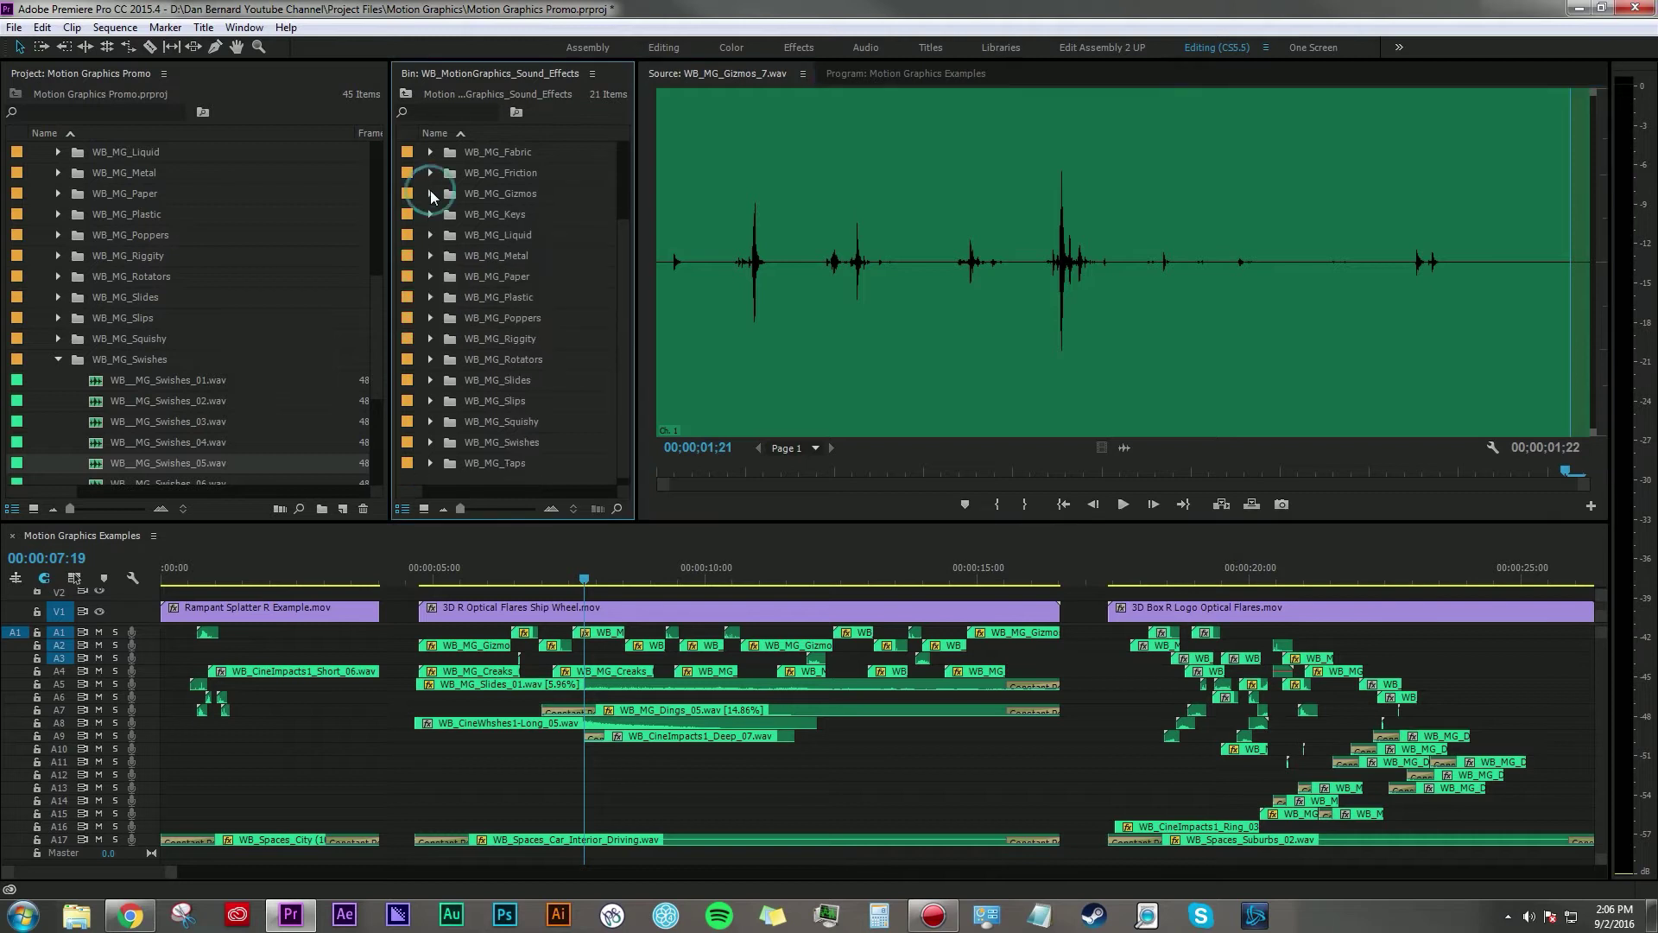
Back in the sequence, audition the WB_MG_Creaks_09 and Creaks_18 clips on track A4.
{"action": "left_click", "coordinate": [906, 74]}
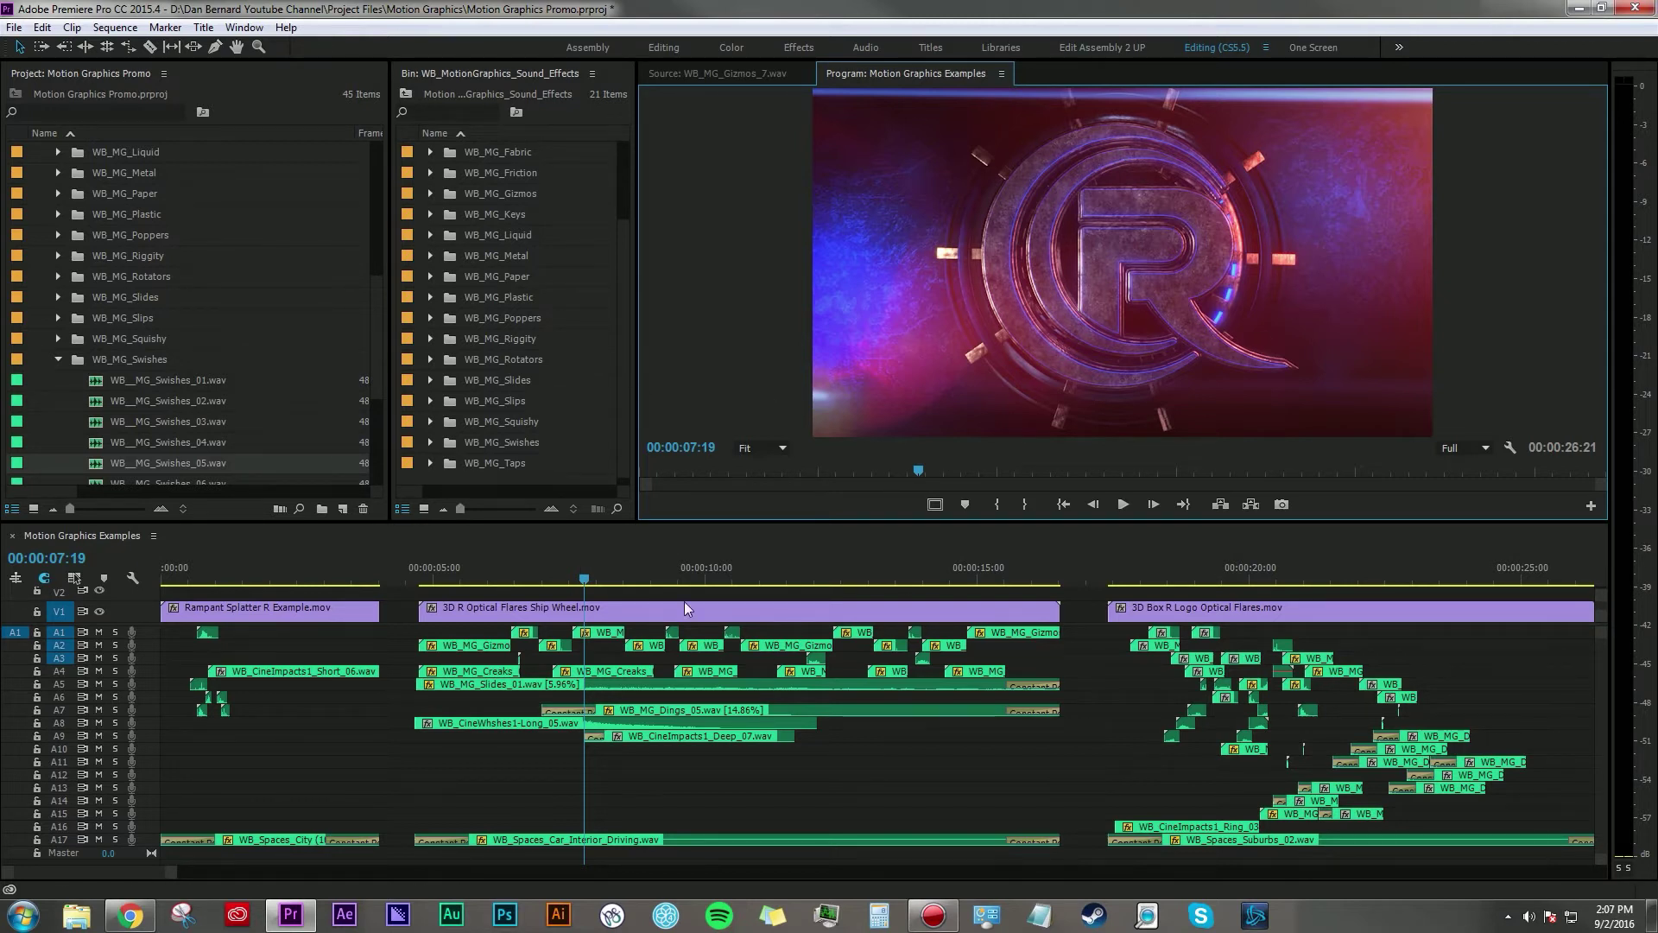
{"action": "left_click", "coordinate": [624, 674]}
{"action": "double_click", "coordinate": [624, 674]}
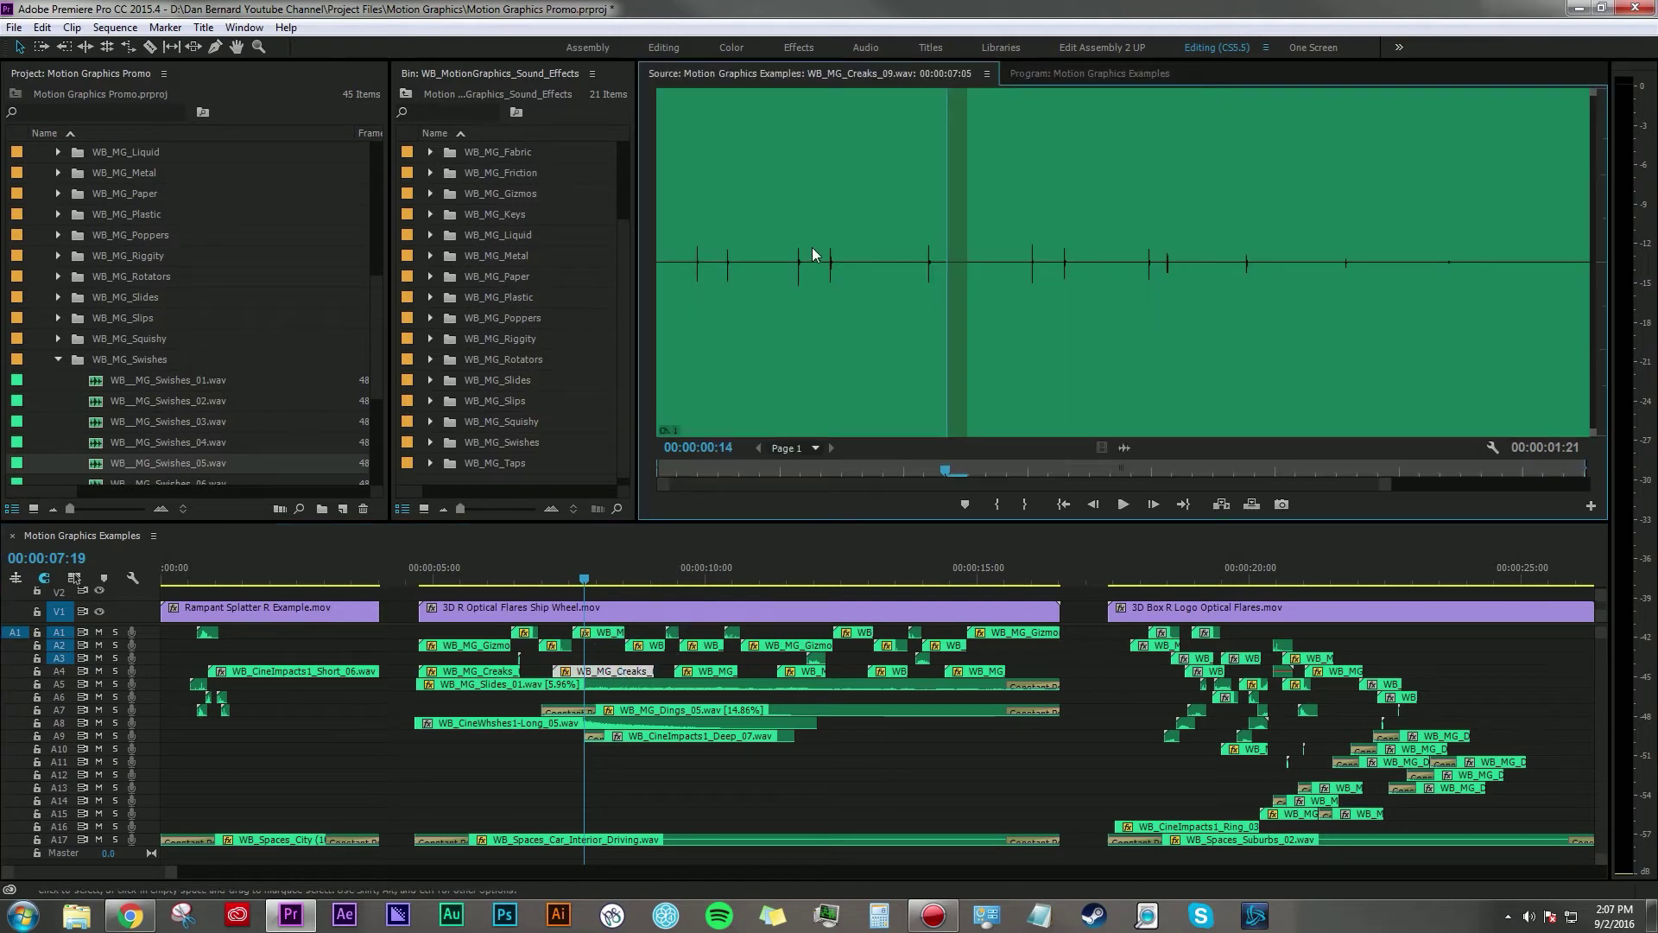
{"action": "key", "text": "space"}
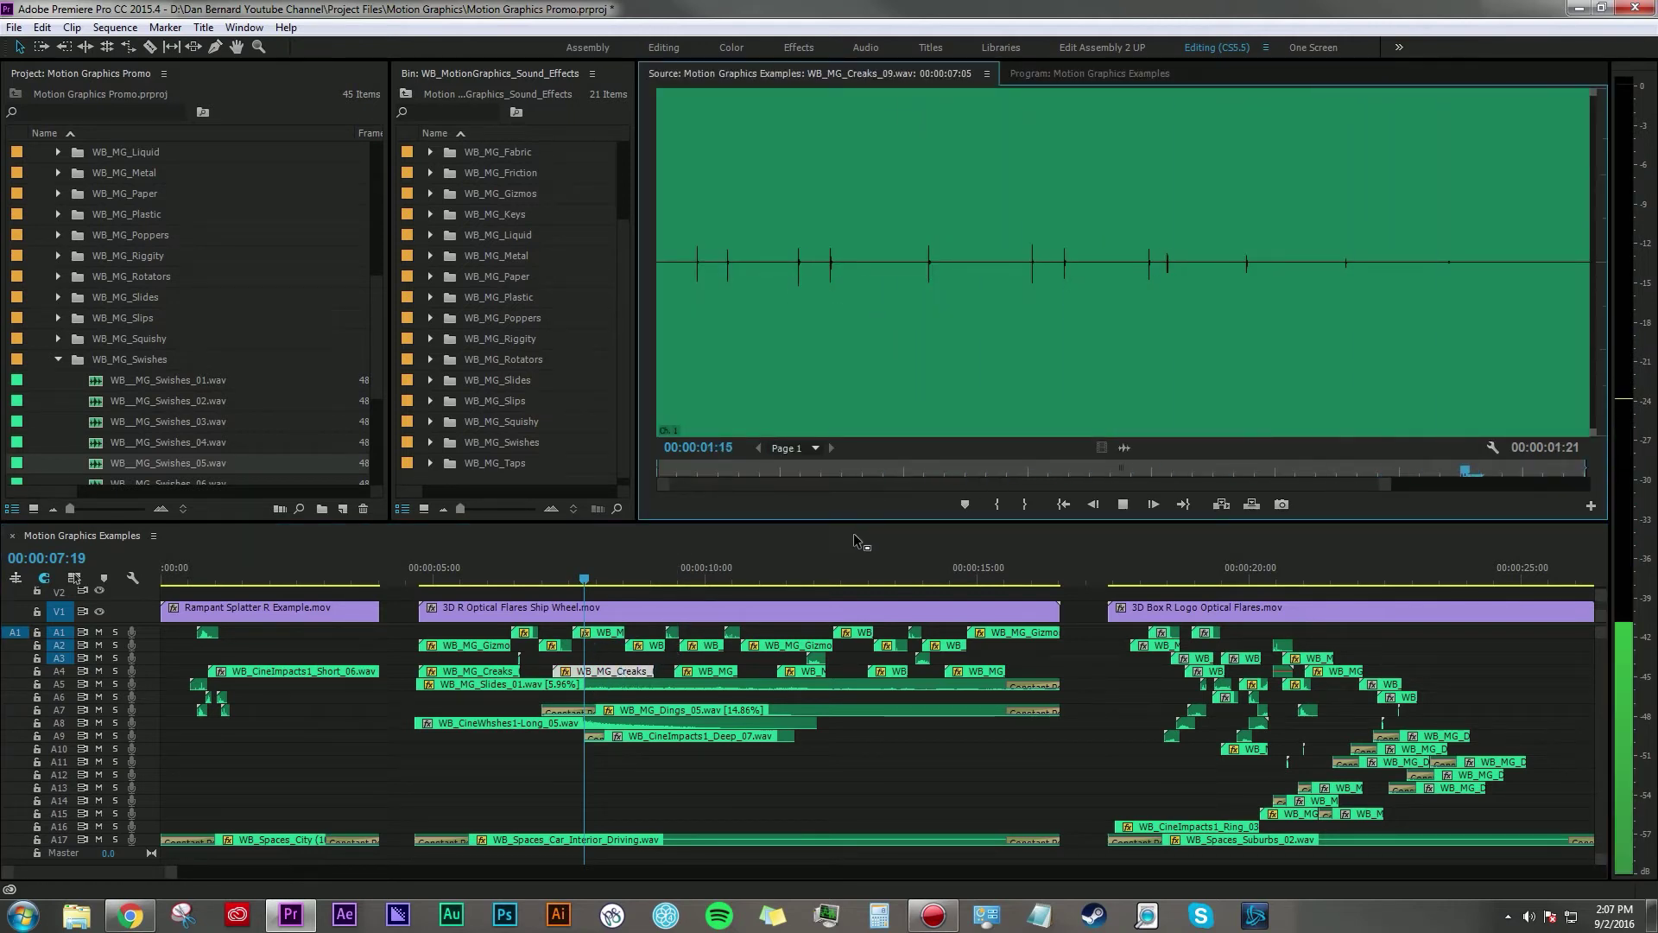
{"action": "double_click", "coordinate": [796, 674]}
{"action": "key", "text": "space"}
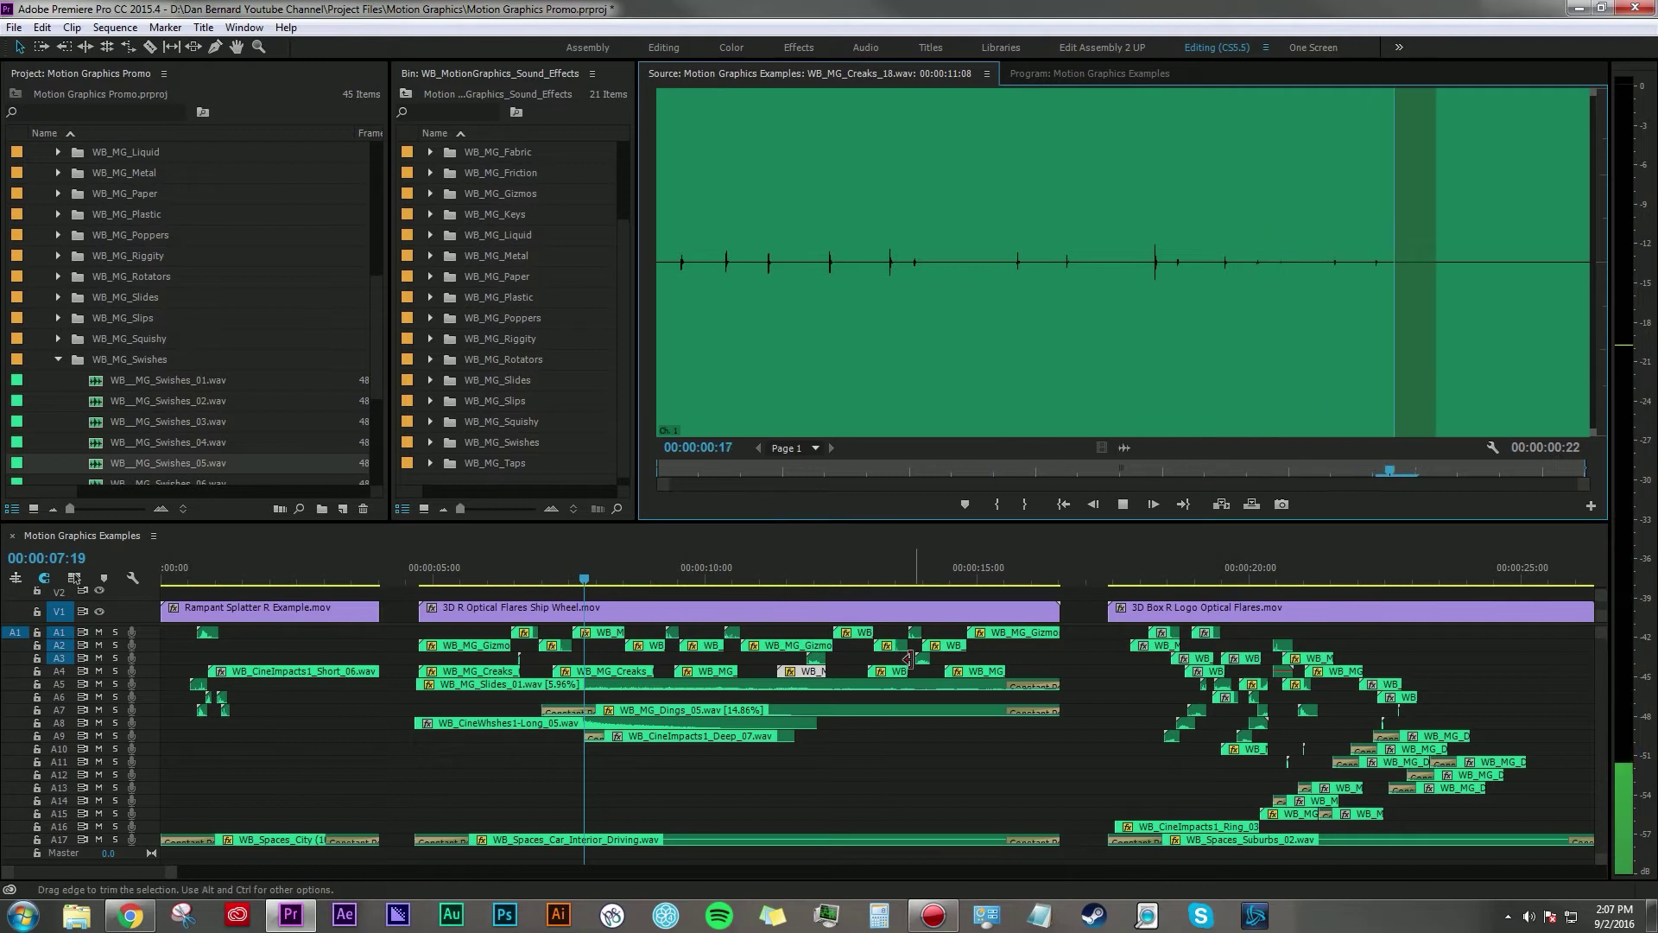
Audition Creaks_22, Creaks_23 and Creaks_01, then load WB_MG_Slides_01.wav for preview.
{"action": "double_click", "coordinate": [890, 672]}
{"action": "key", "text": "space"}
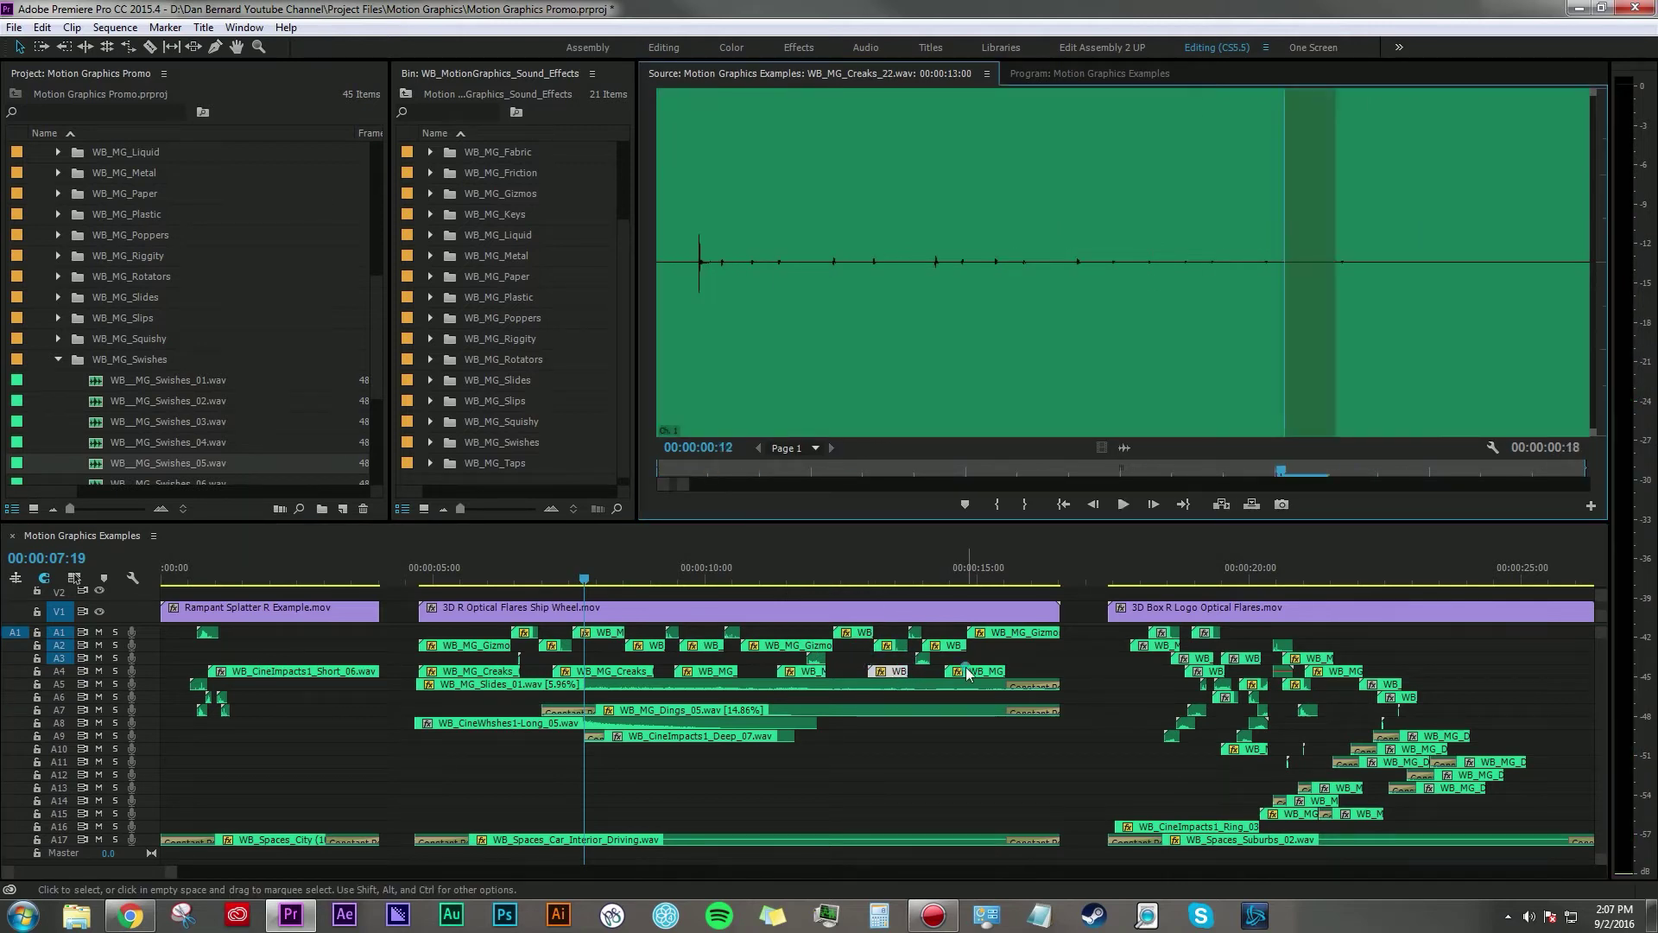
{"action": "double_click", "coordinate": [967, 671]}
{"action": "key", "text": "space"}
{"action": "key", "text": "space"}
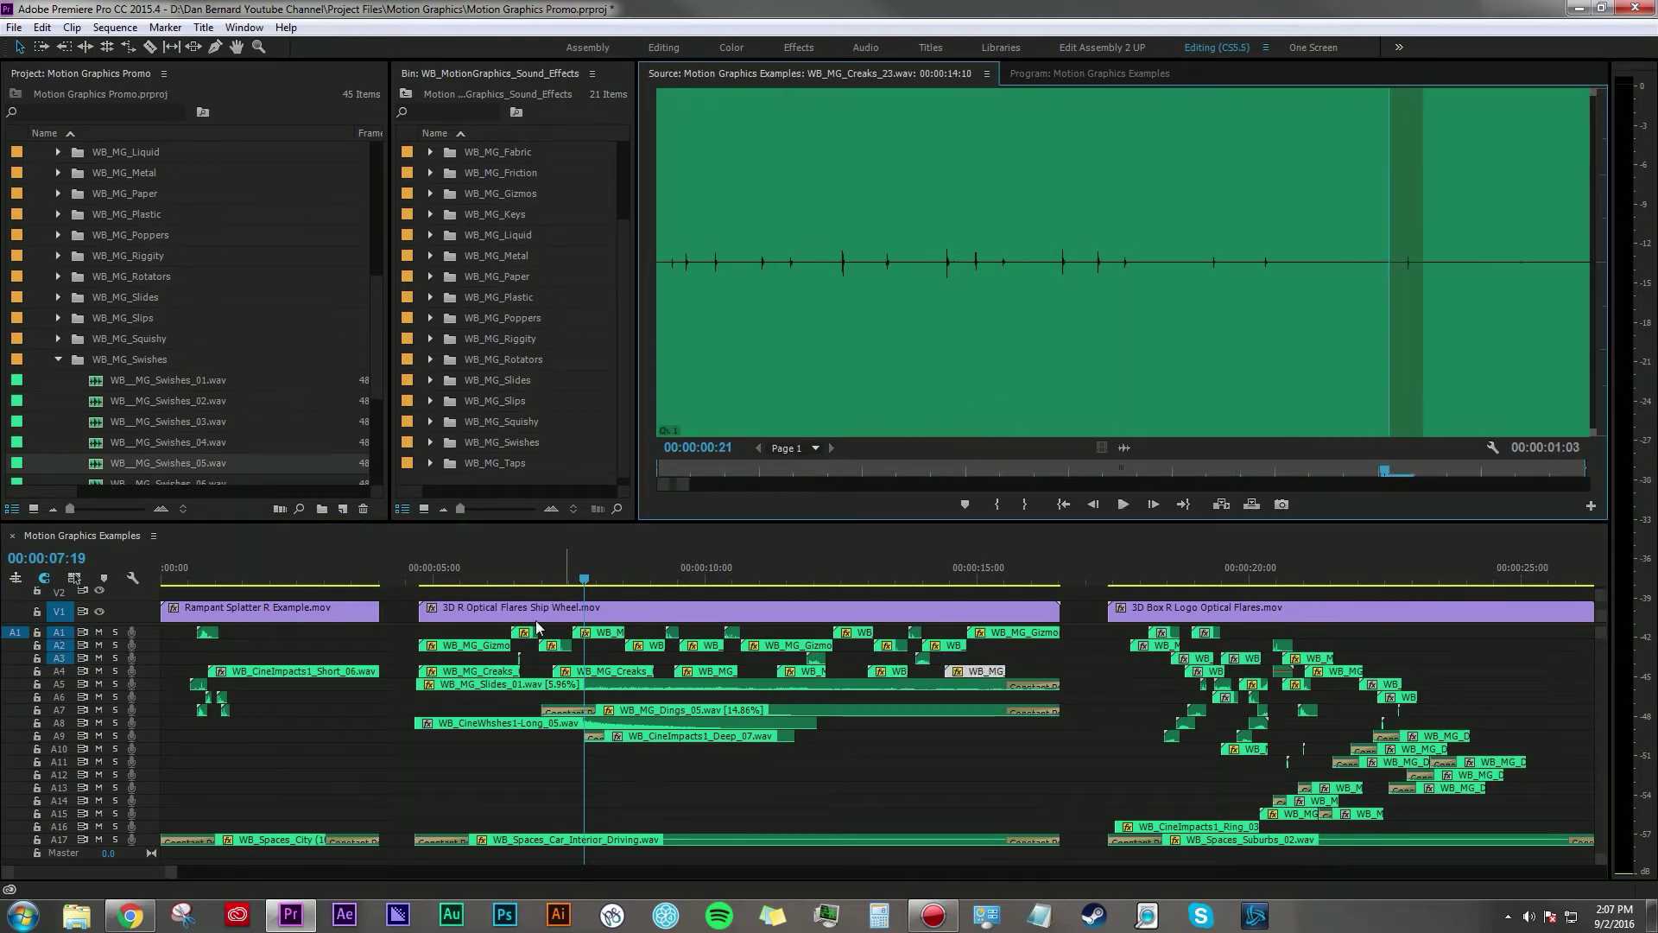
{"action": "double_click", "coordinate": [473, 673]}
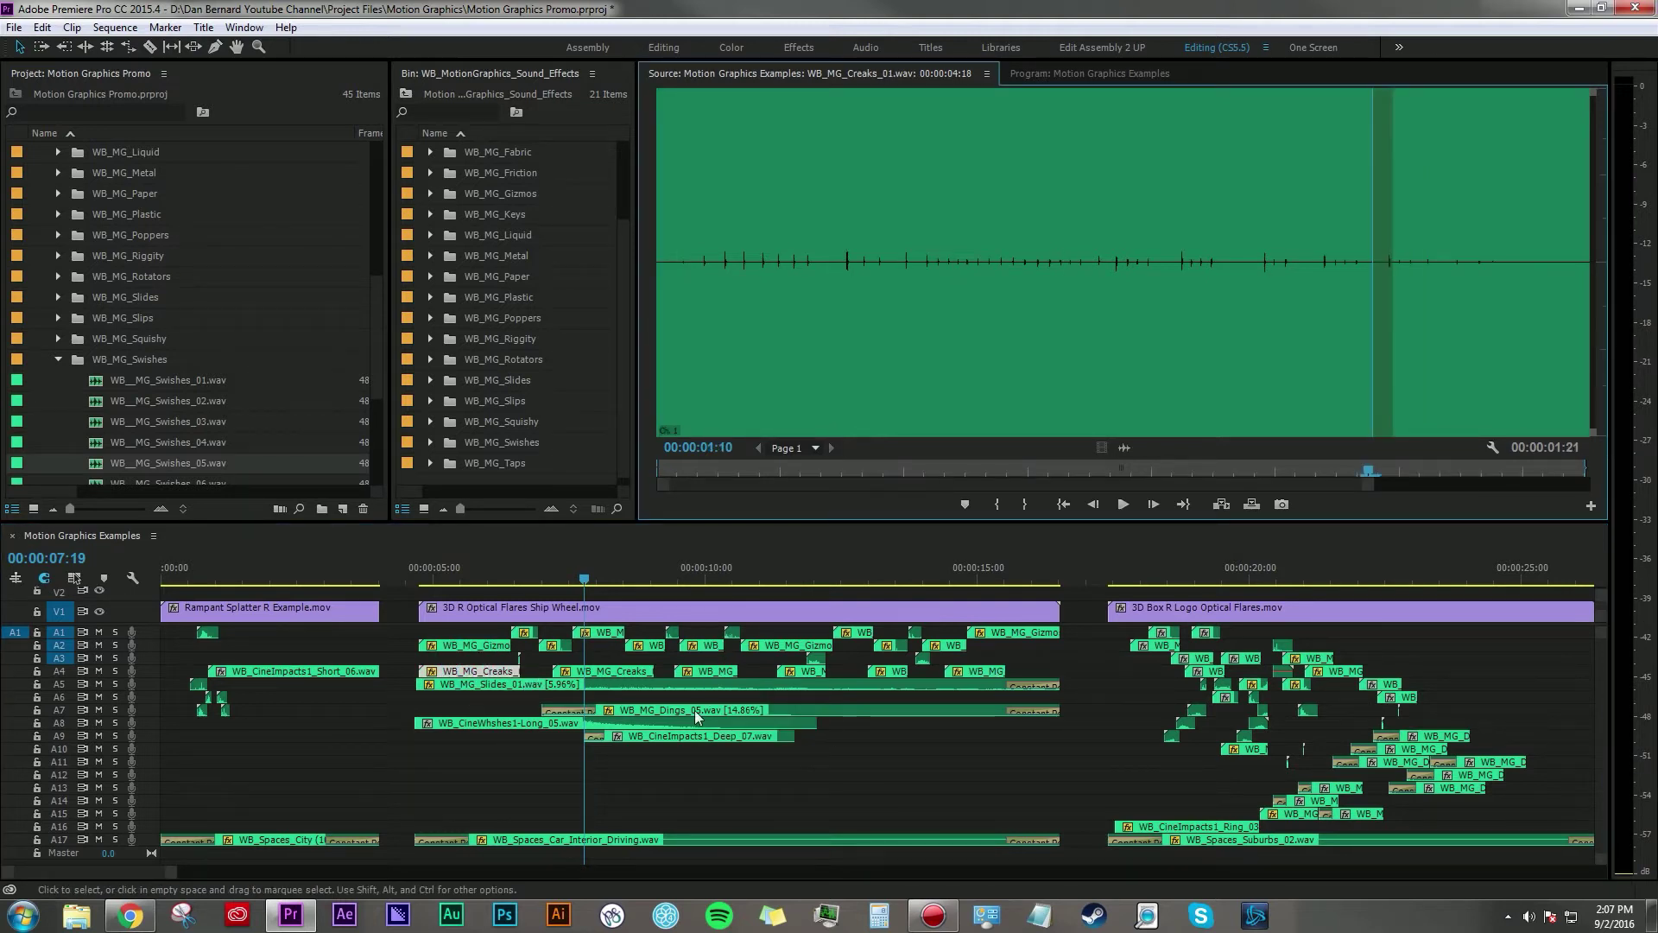
{"action": "double_click", "coordinate": [682, 686]}
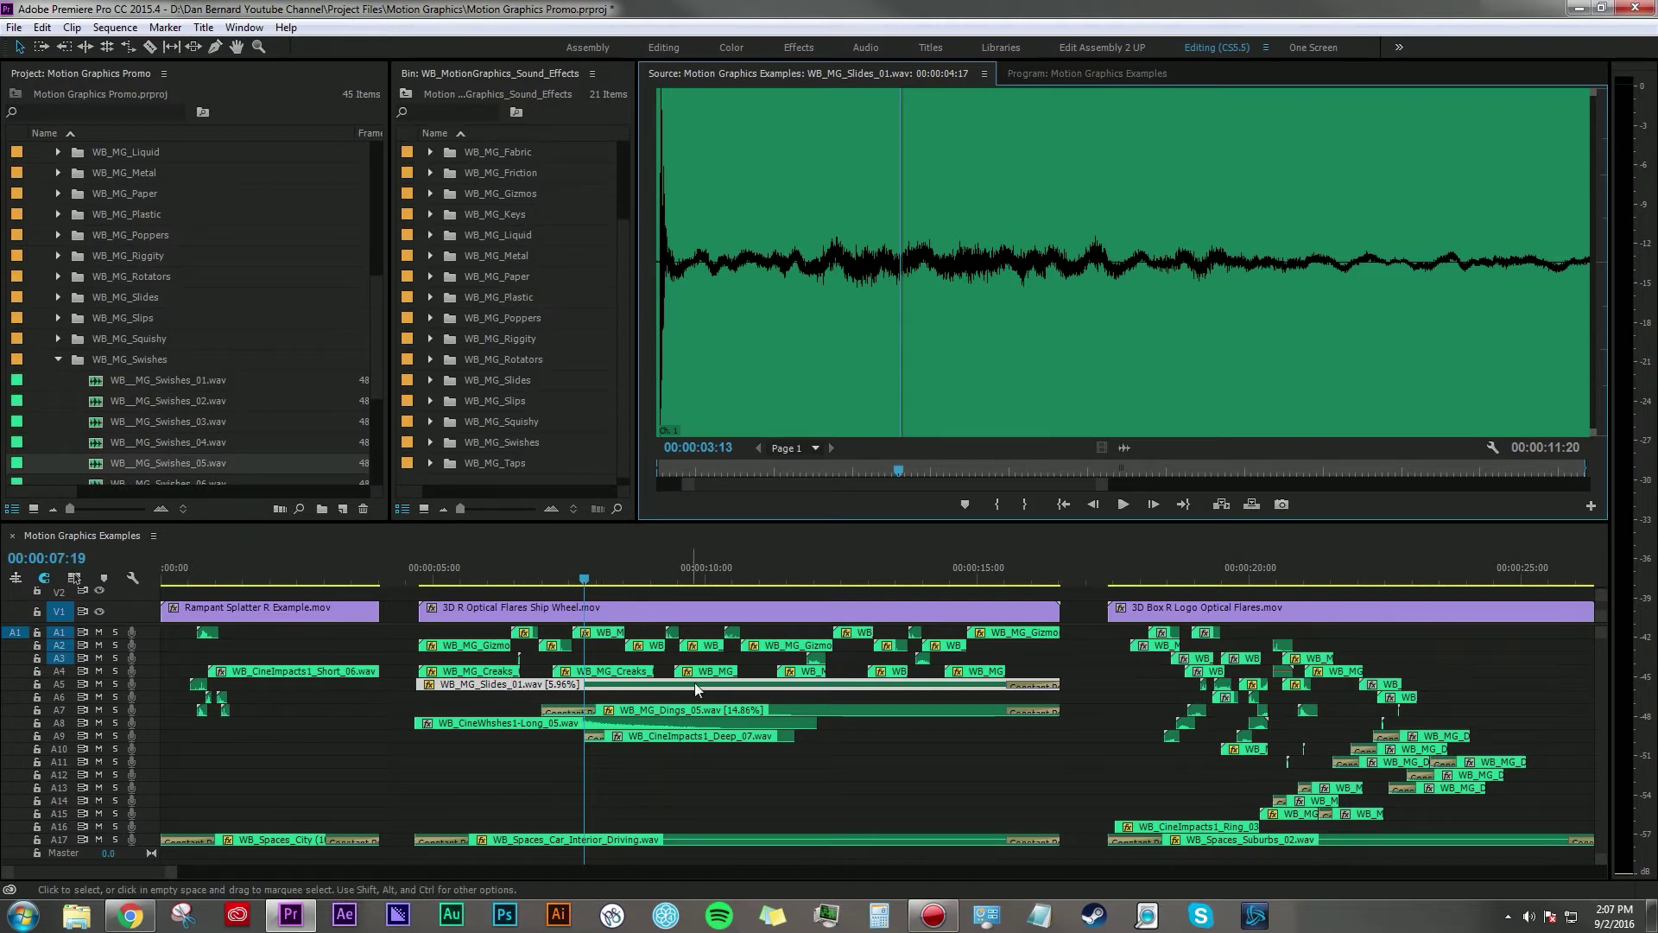
Load WB_MG_Slides_01.wav at 00:00:11:02 and play it through, skipping ahead before stopping.
{"action": "left_click", "coordinate": [1064, 75]}
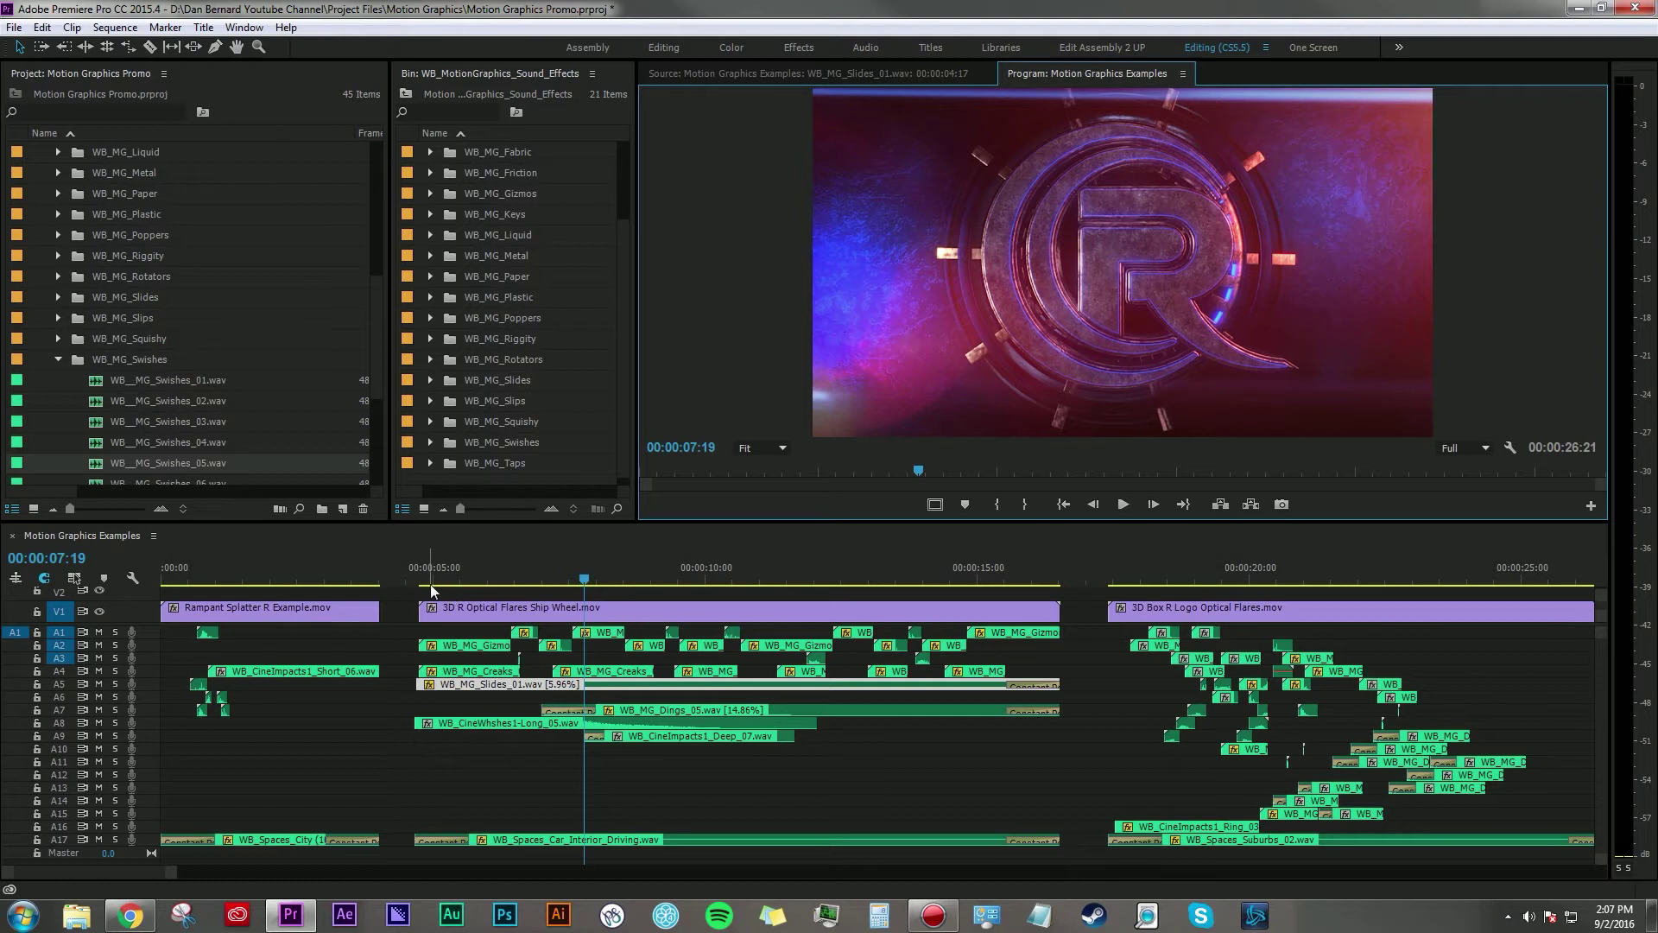
{"action": "left_click", "coordinate": [763, 577]}
{"action": "double_click", "coordinate": [738, 688]}
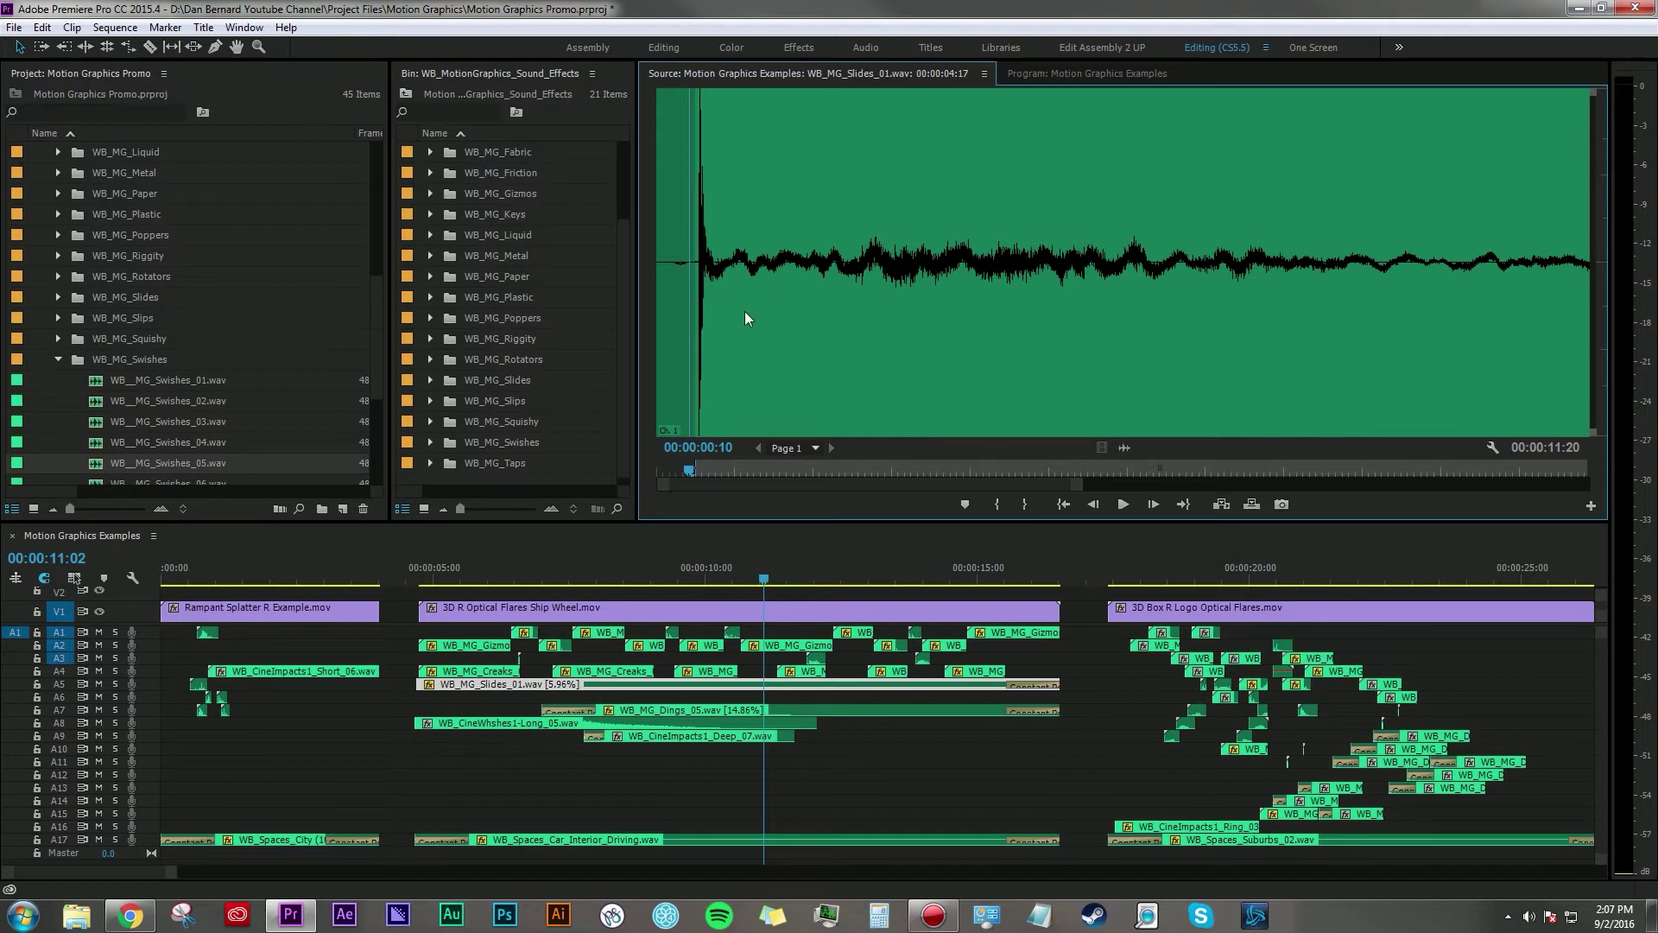
{"action": "key", "text": "space"}
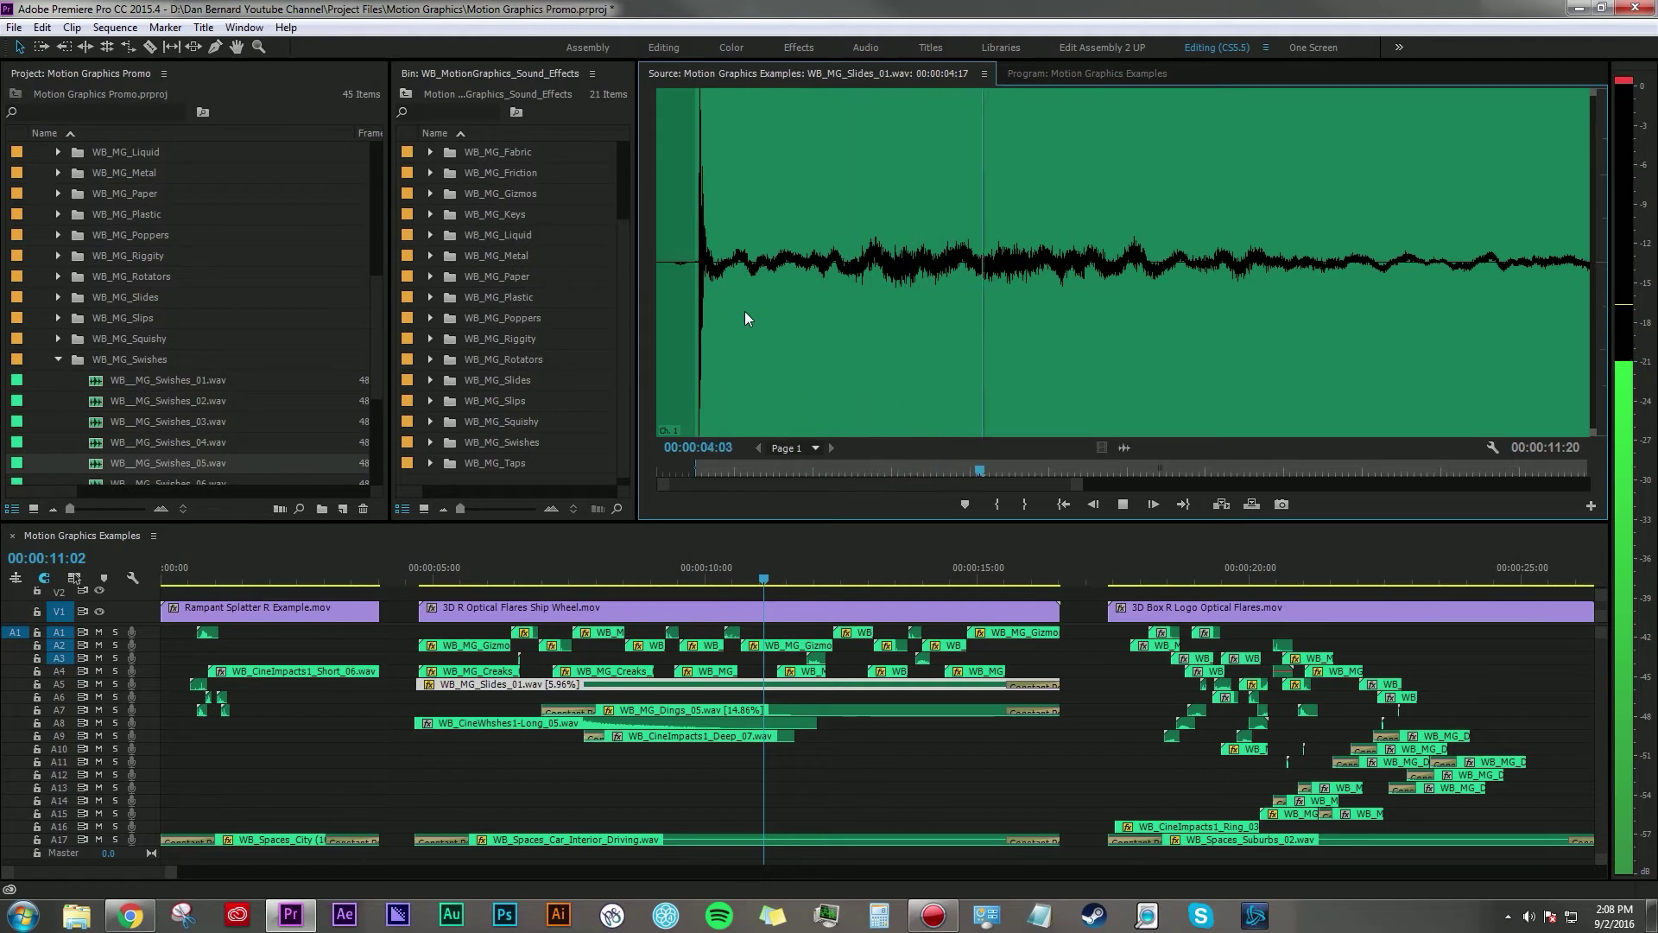
{"action": "left_click", "coordinate": [1152, 299]}
{"action": "key", "text": "space"}
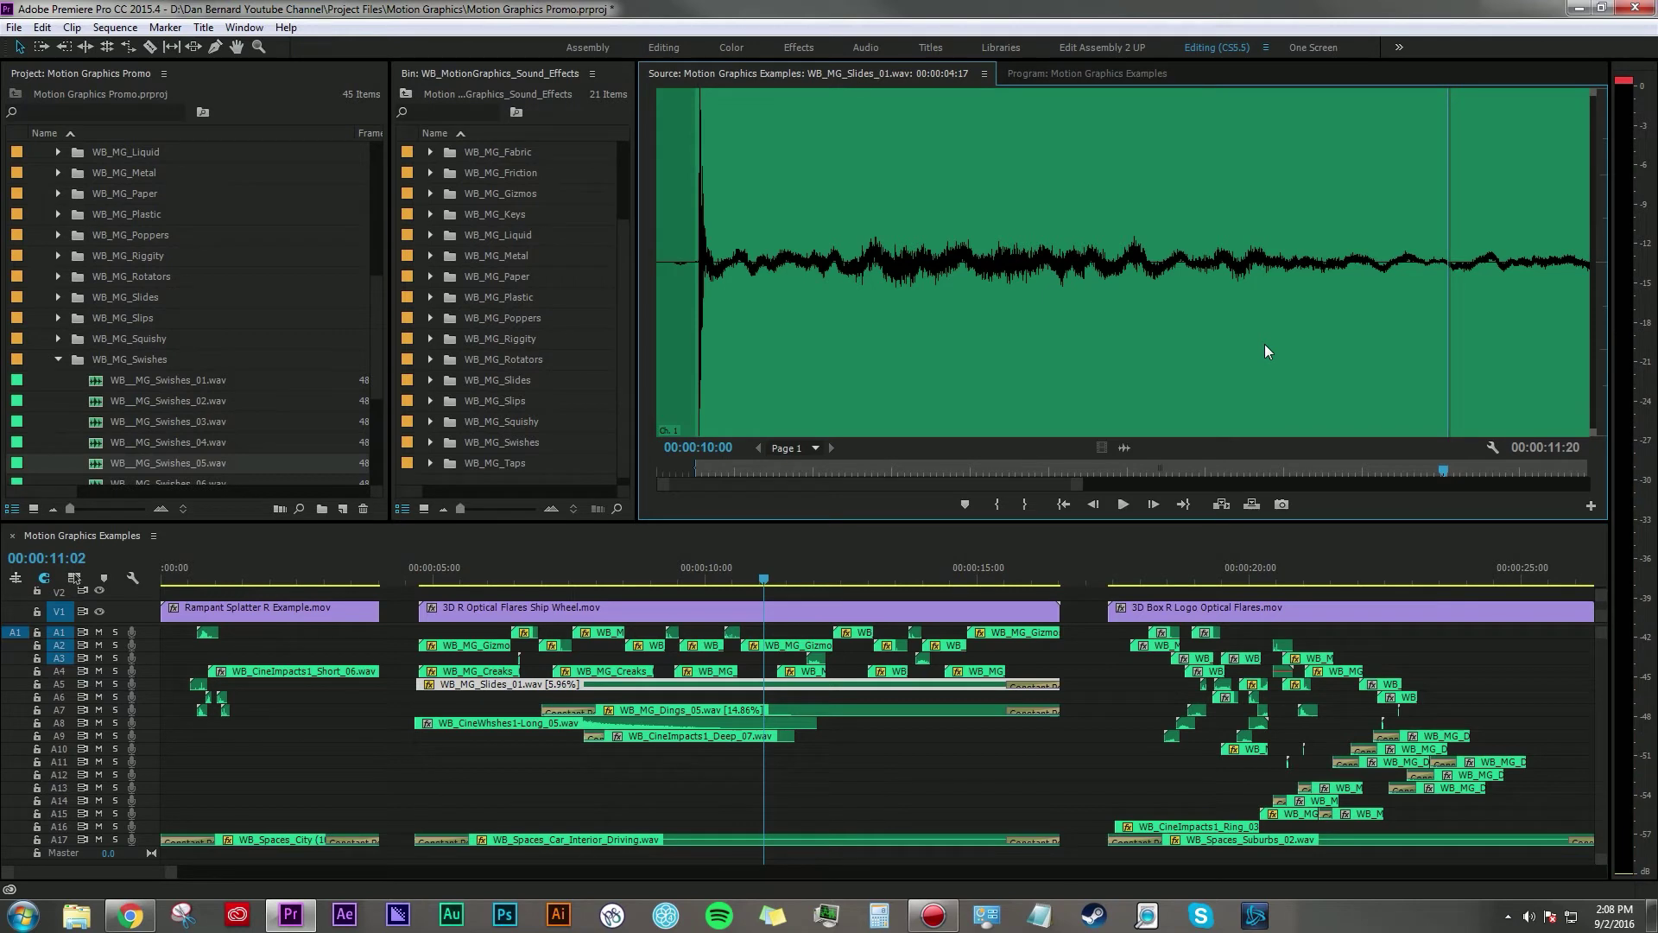
{"action": "left_click", "coordinate": [1073, 74]}
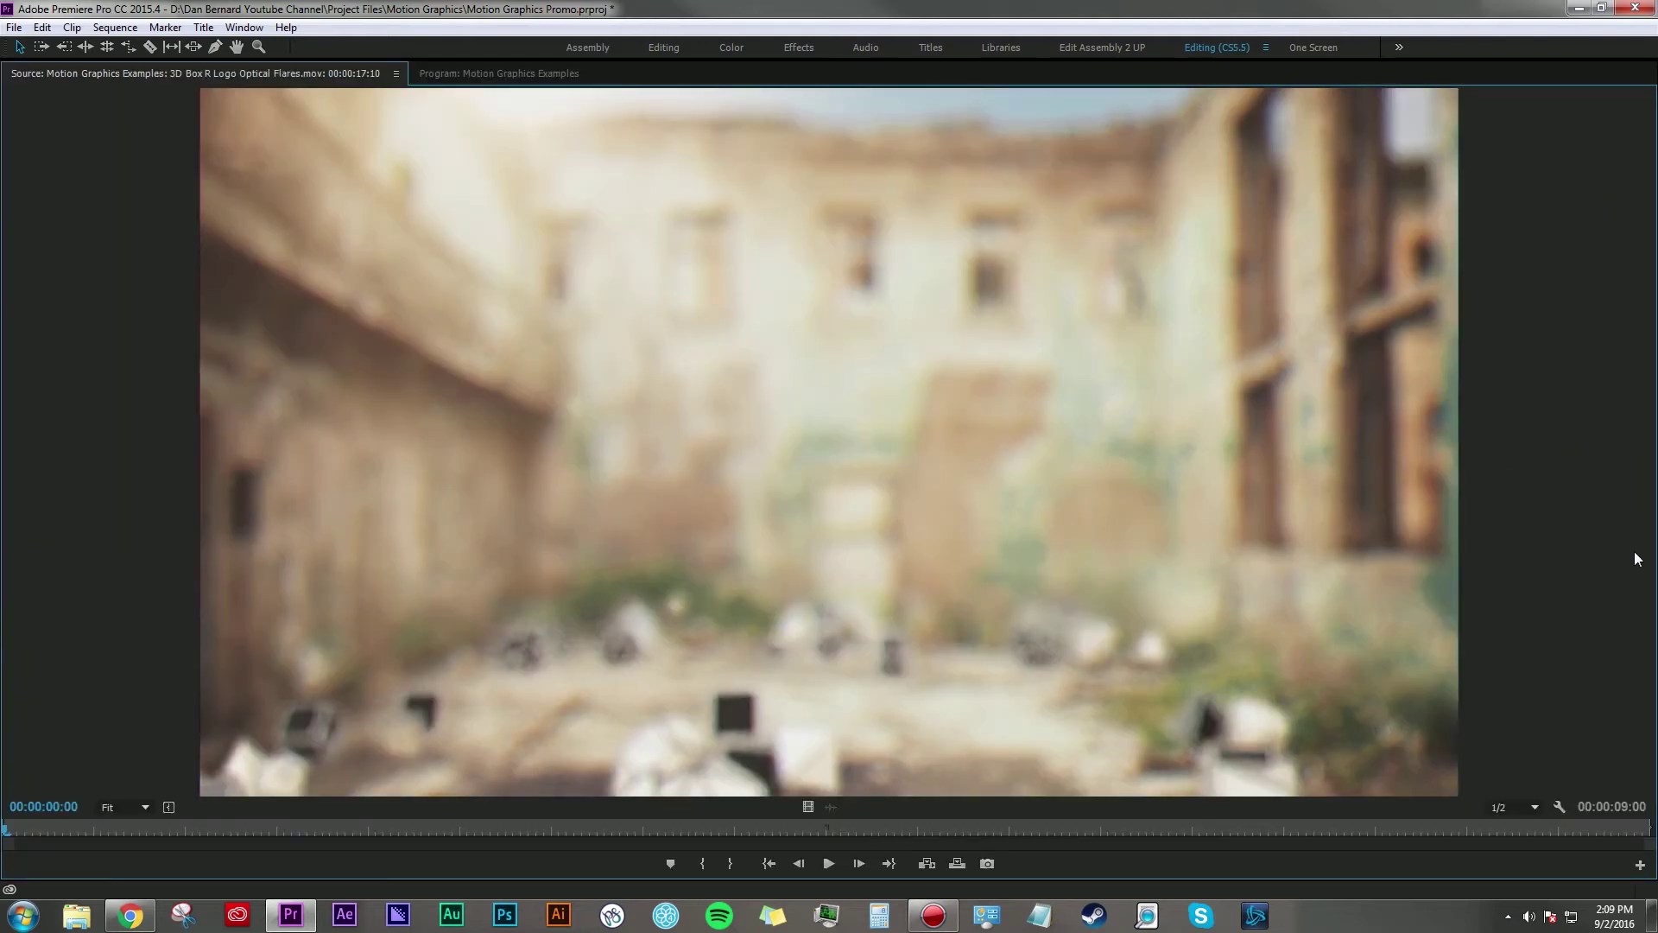
Play the 3D Box R Logo clip to its finished logo at 00:00:08:23, then restore the layout.
{"action": "key", "text": "space"}
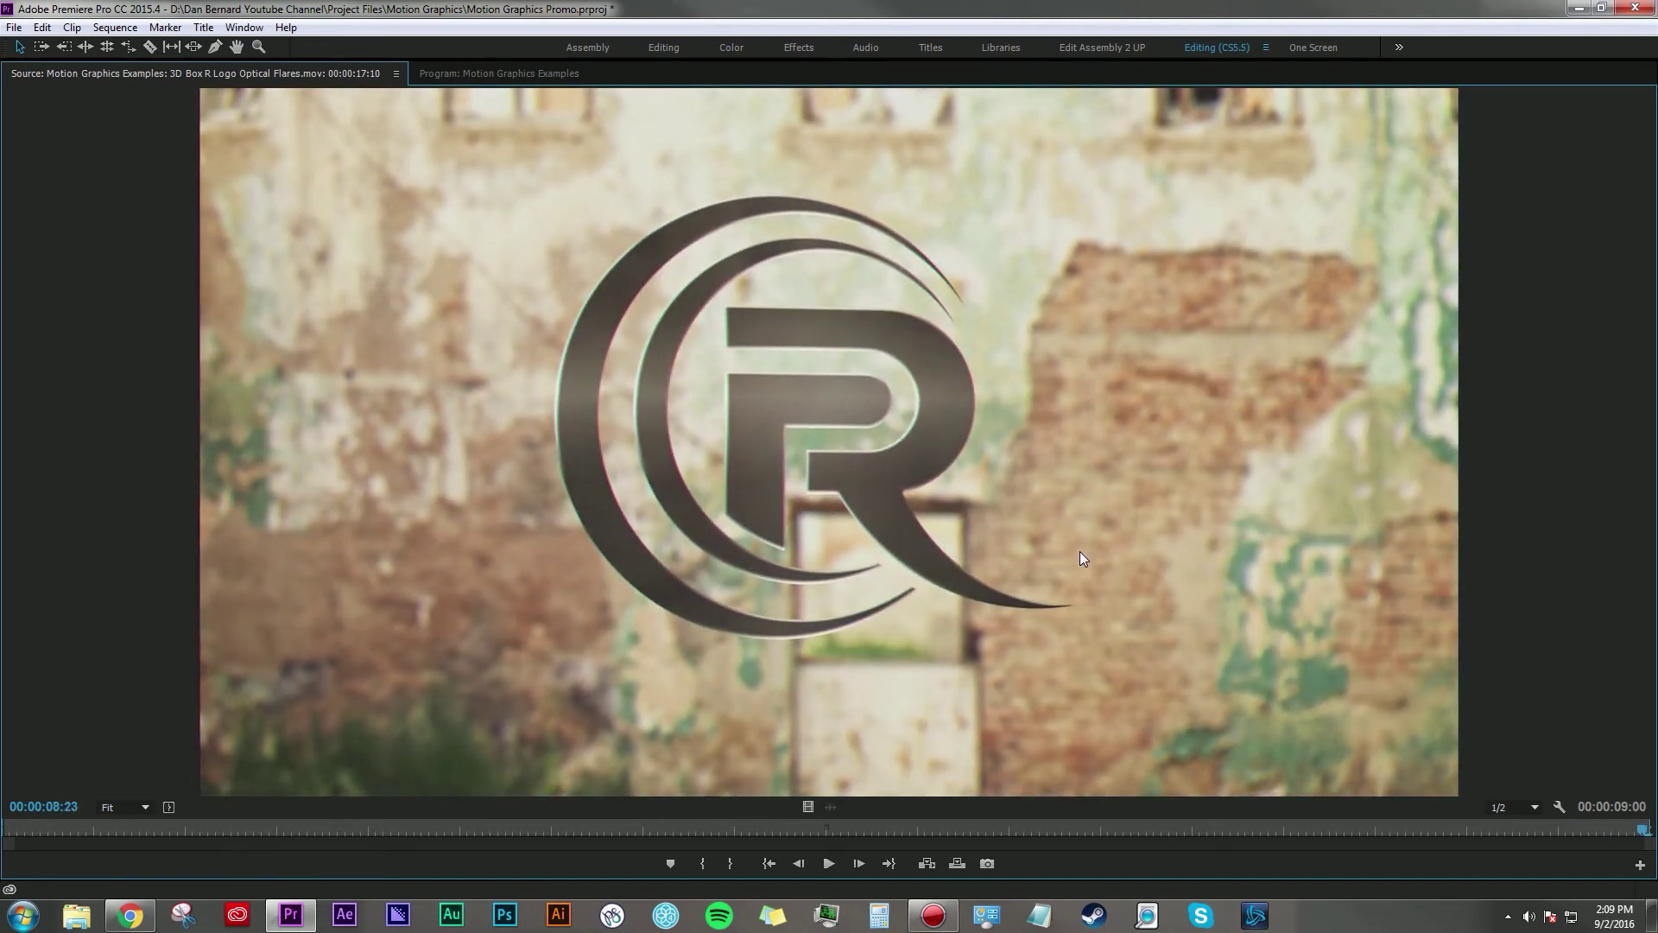
{"action": "key", "text": "grave"}
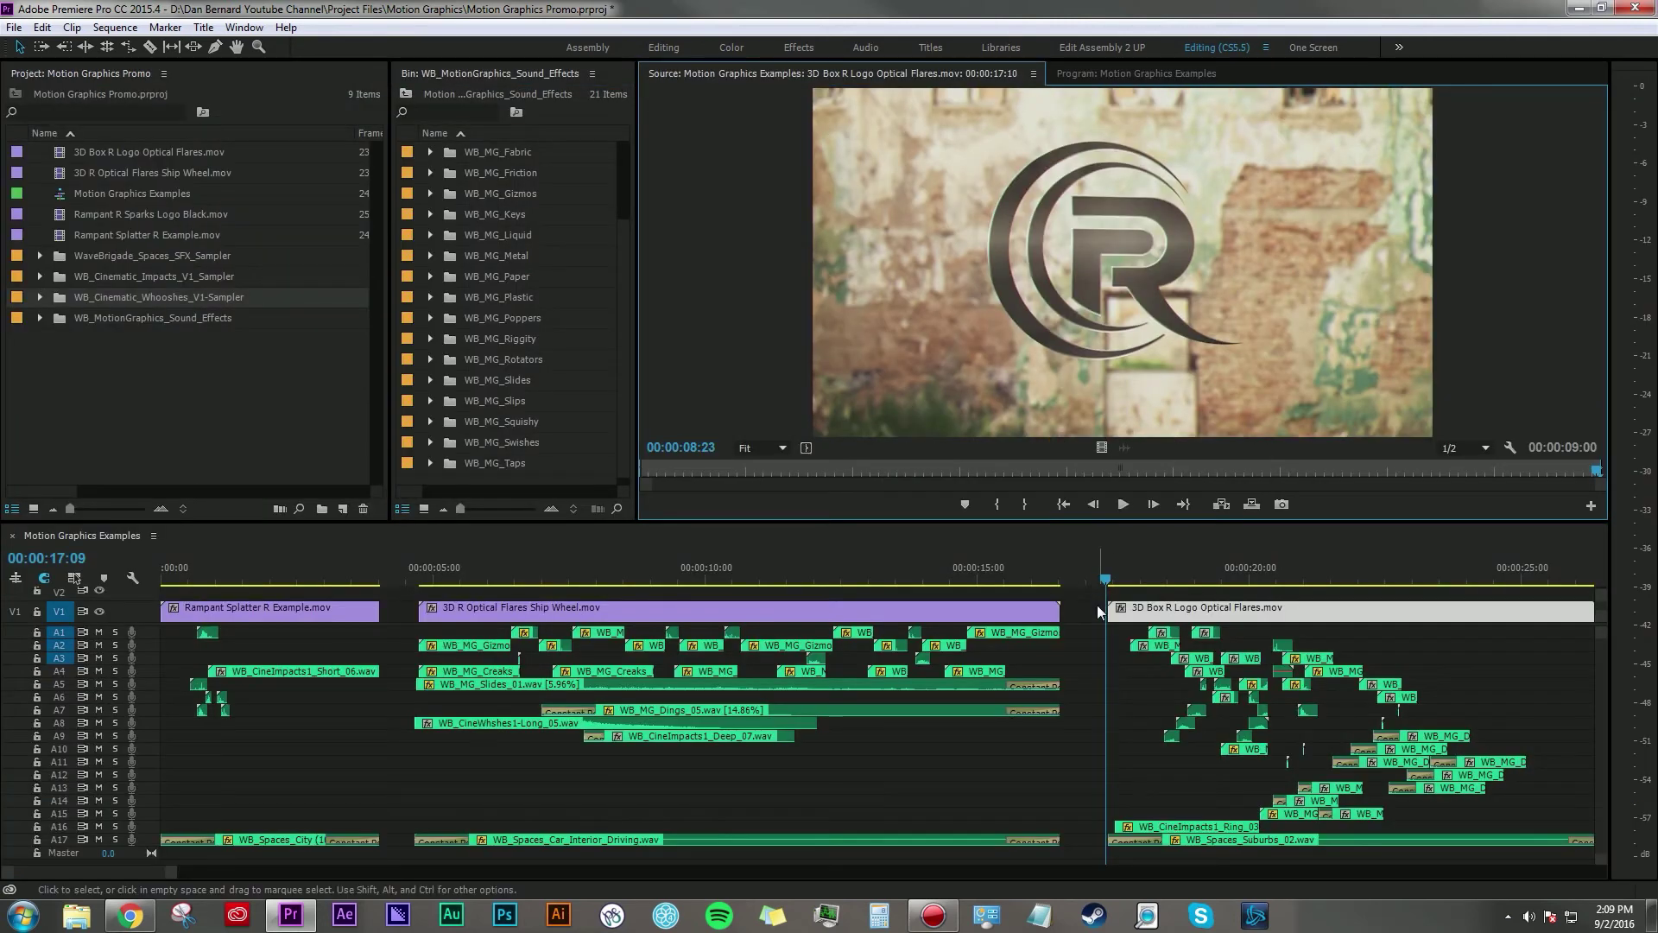
Move to 00:00:17:13, preview the 3D Box R Logo clip's opening, and scroll the timeline right.
{"action": "left_click", "coordinate": [1086, 673]}
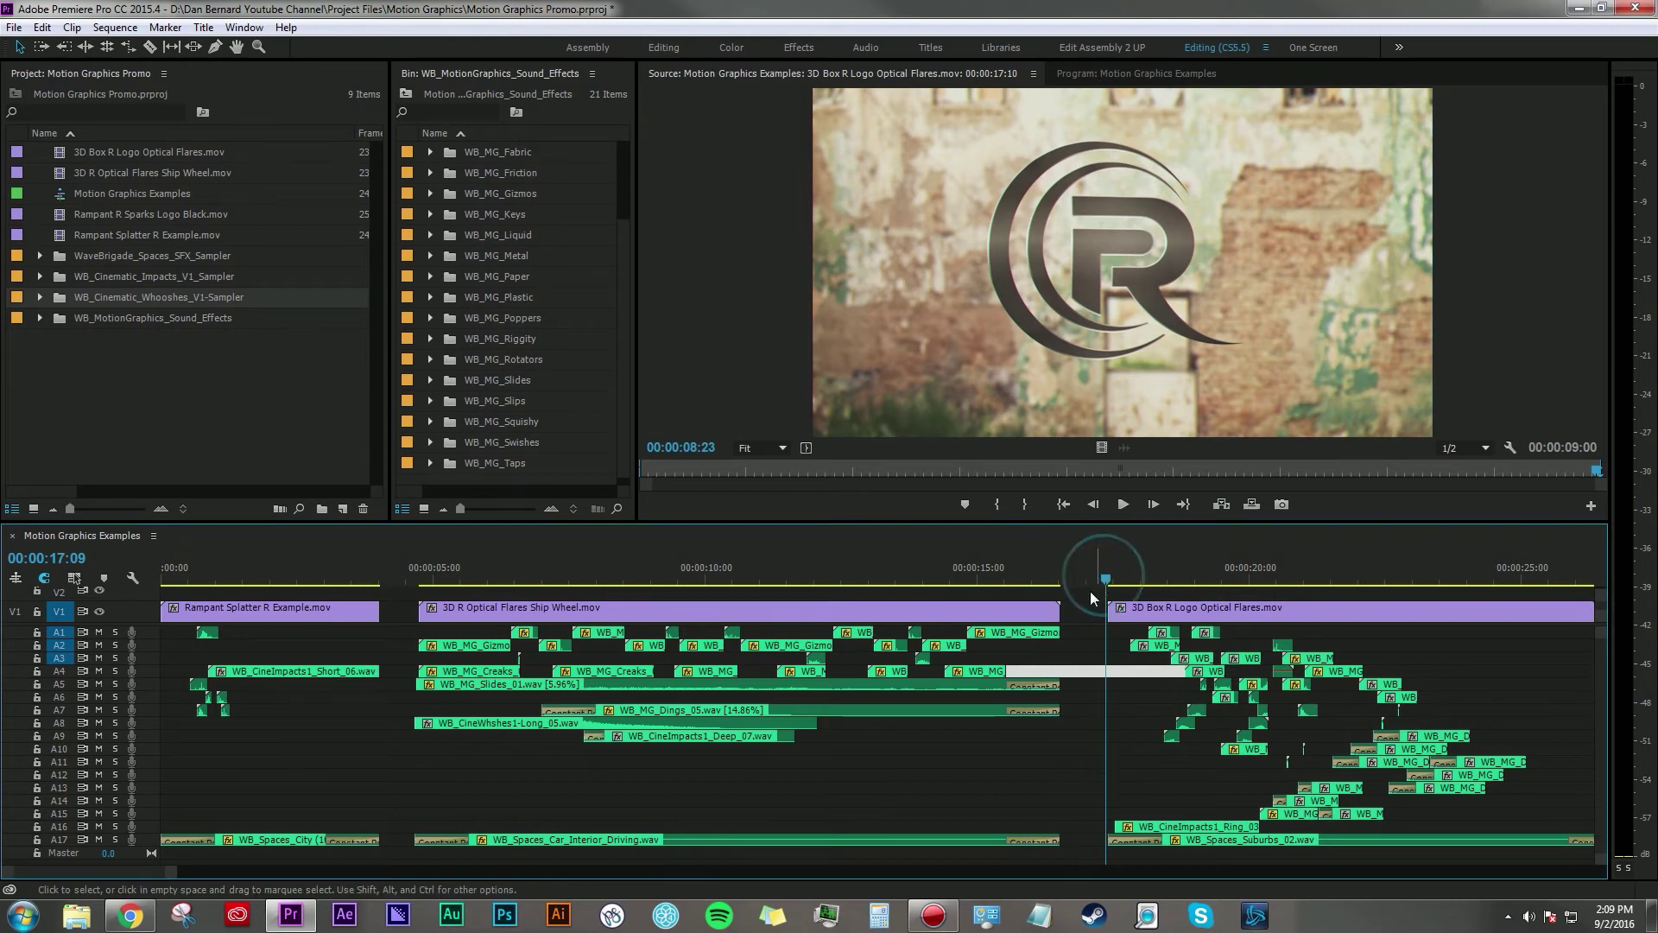
{"action": "left_click", "coordinate": [1553, 361]}
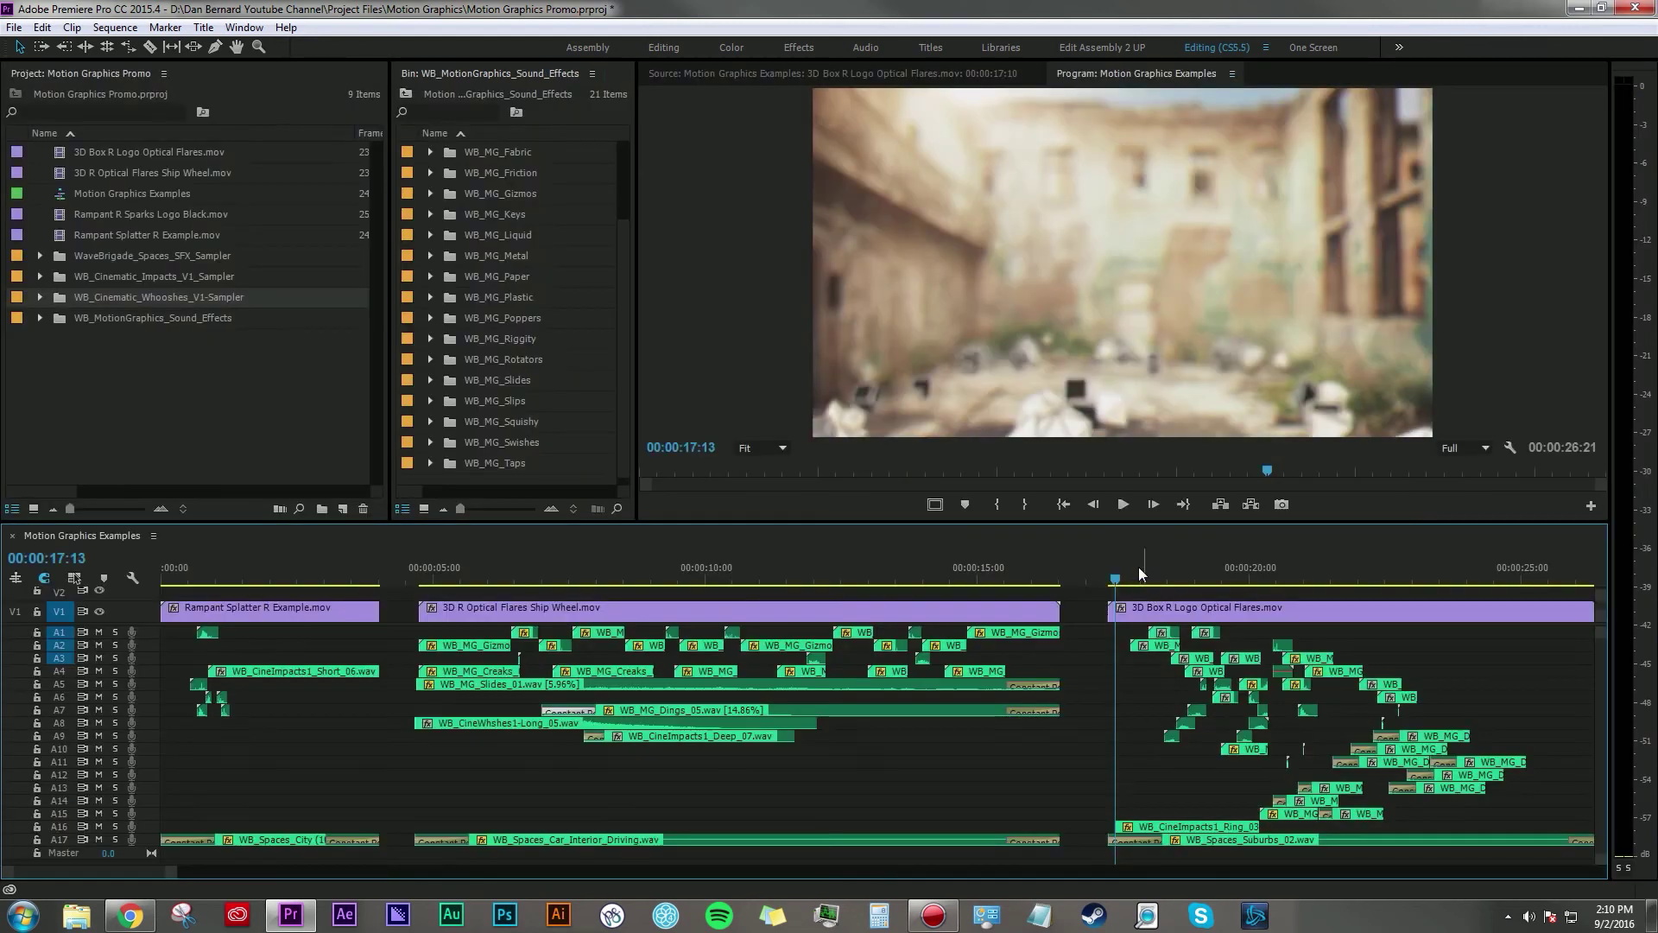
{"action": "scroll", "coordinate": [1102, 669], "scroll_direction": "right", "scroll_amount": 3}
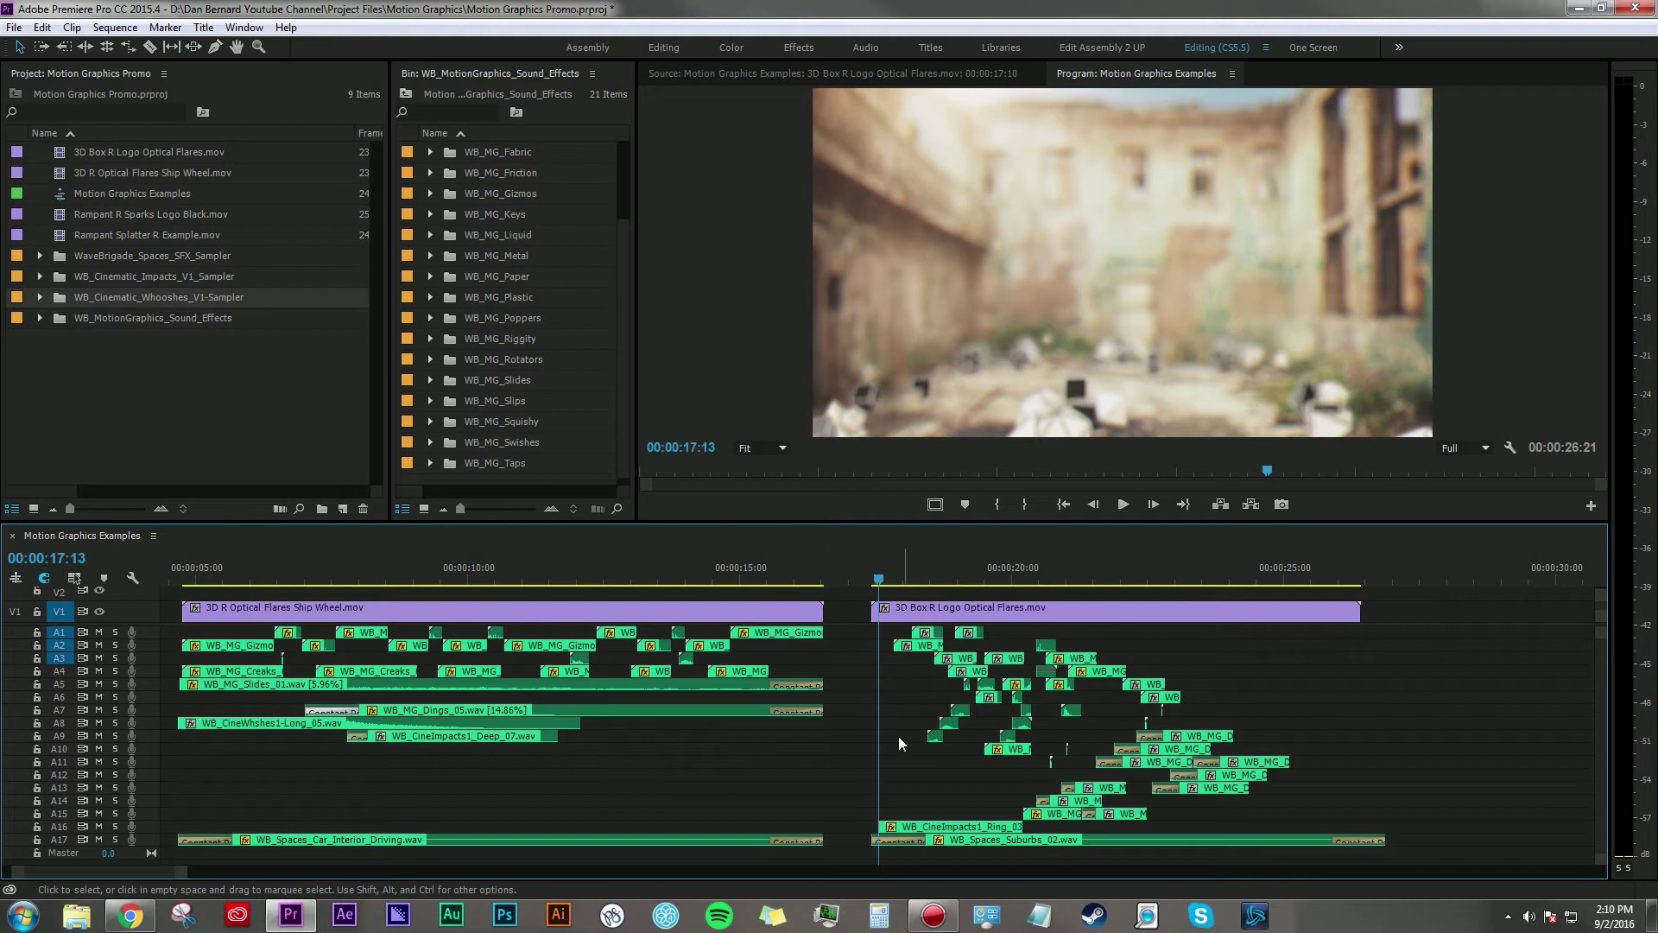
Audition WB_MG_Slips_03 and Slips_10 from the Slips folder, then close its window.
{"action": "double_click", "coordinate": [444, 399]}
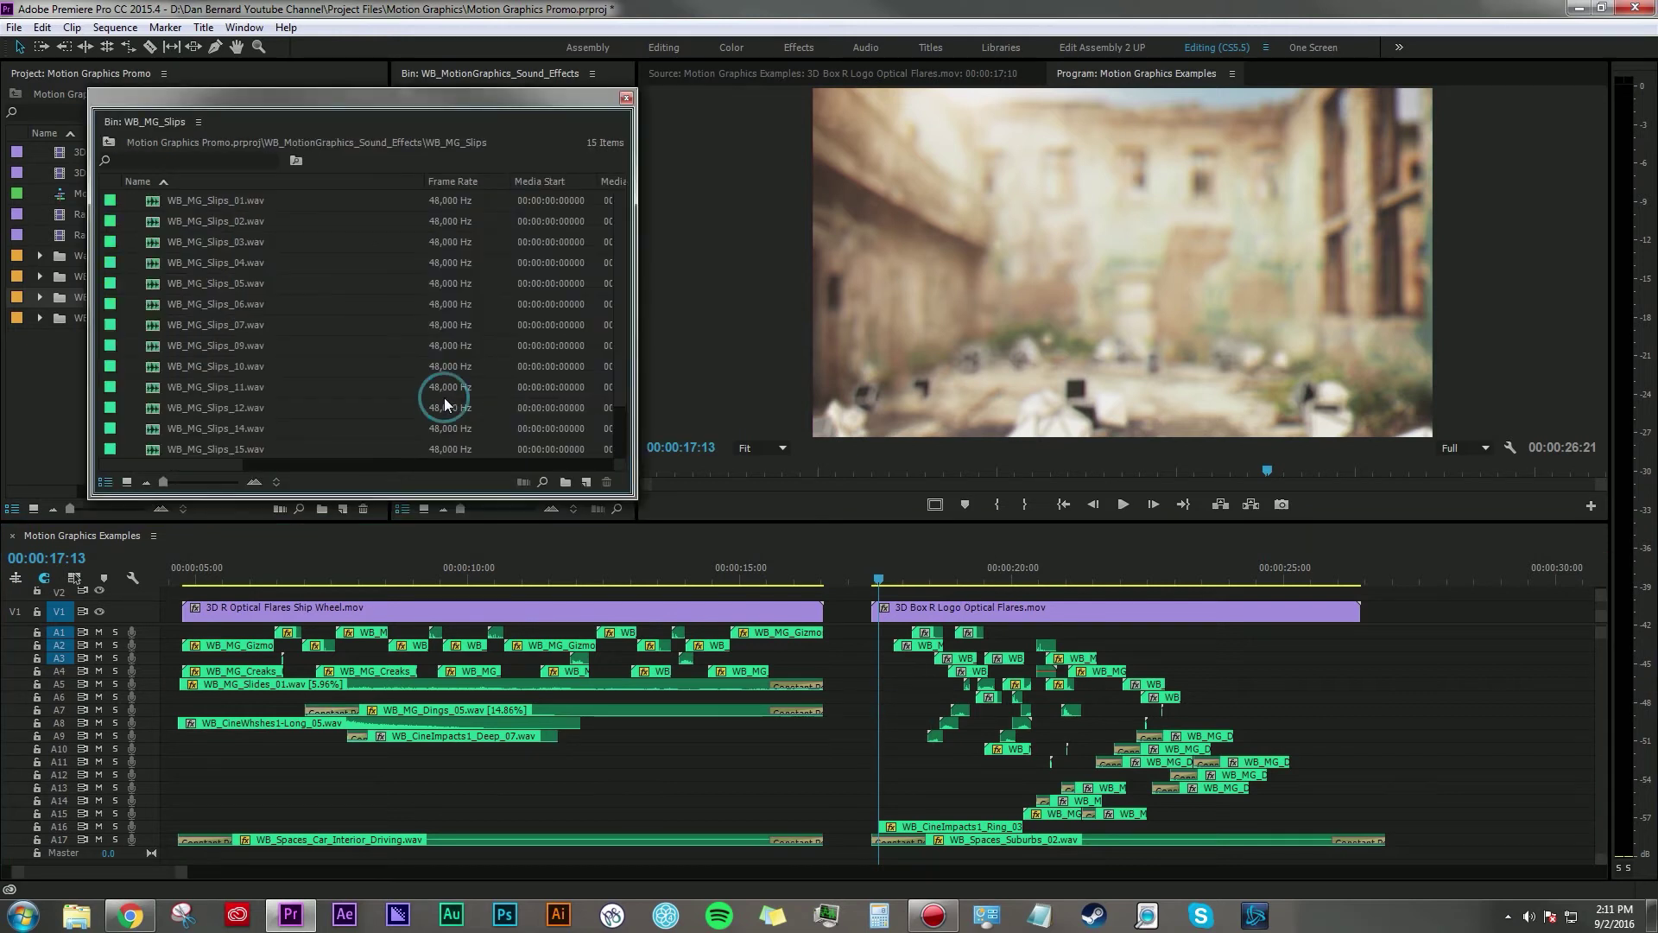
{"action": "double_click", "coordinate": [206, 240]}
{"action": "key", "text": "space"}
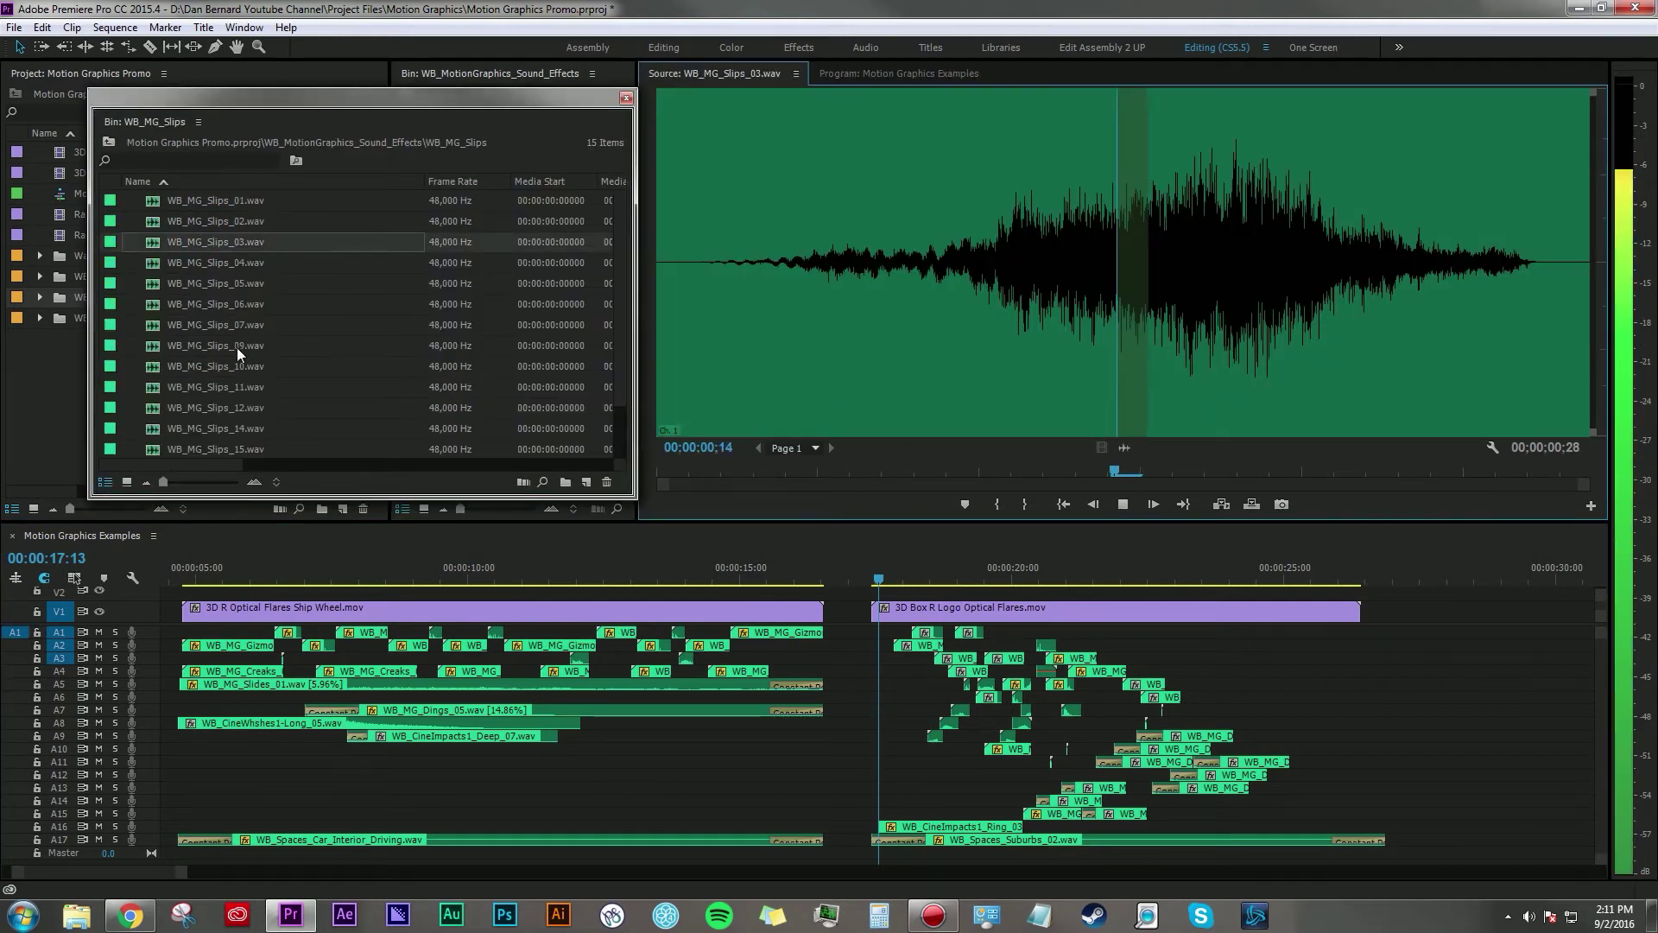
{"action": "double_click", "coordinate": [237, 366]}
{"action": "key", "text": "space"}
{"action": "left_click", "coordinate": [627, 98]}
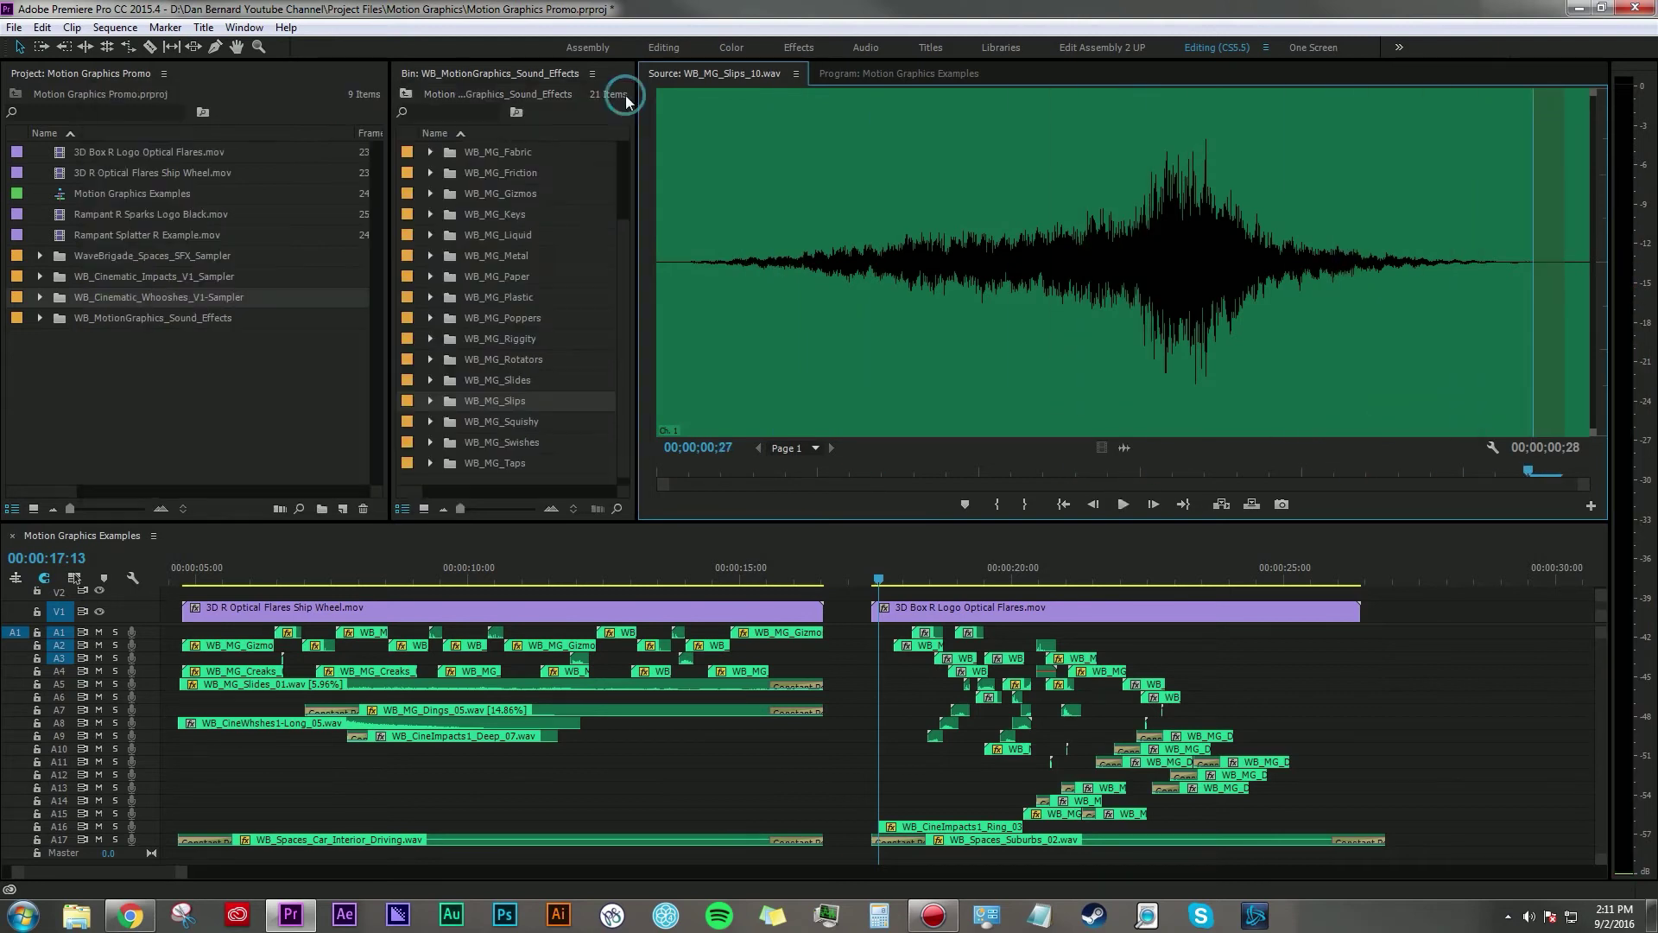
Open the Slides folder and audition WB_MG_Slides_03 and Slides_11.
{"action": "double_click", "coordinate": [505, 381]}
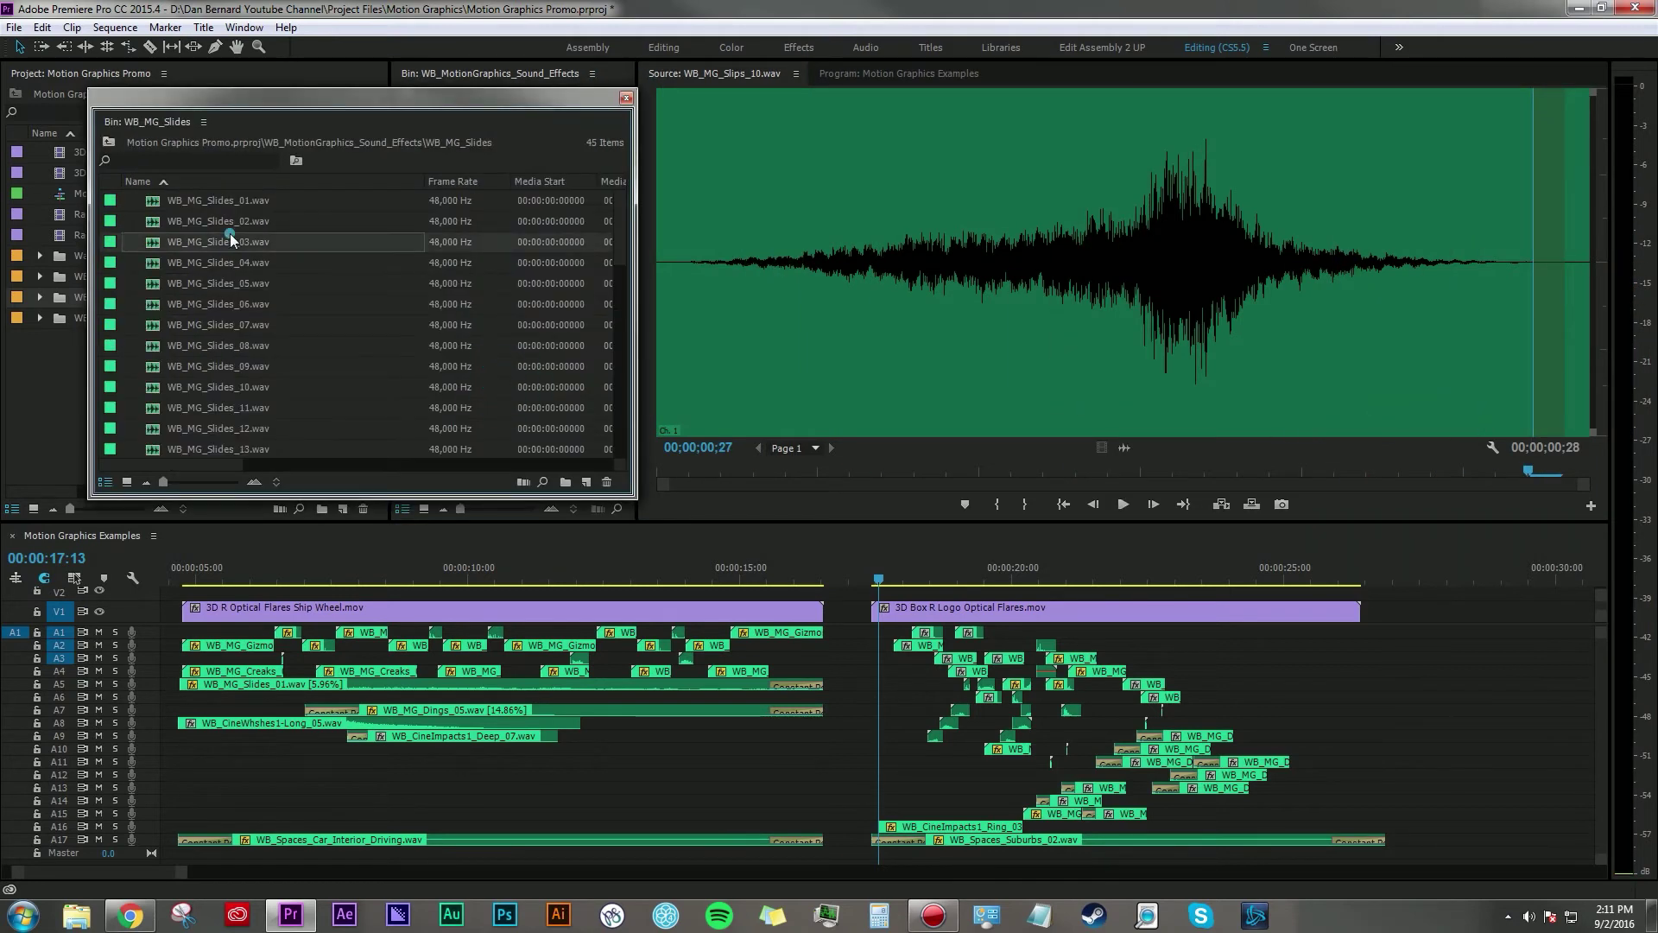
{"action": "double_click", "coordinate": [230, 233]}
{"action": "key", "text": "space"}
{"action": "double_click", "coordinate": [240, 406]}
{"action": "left_click", "coordinate": [954, 568]}
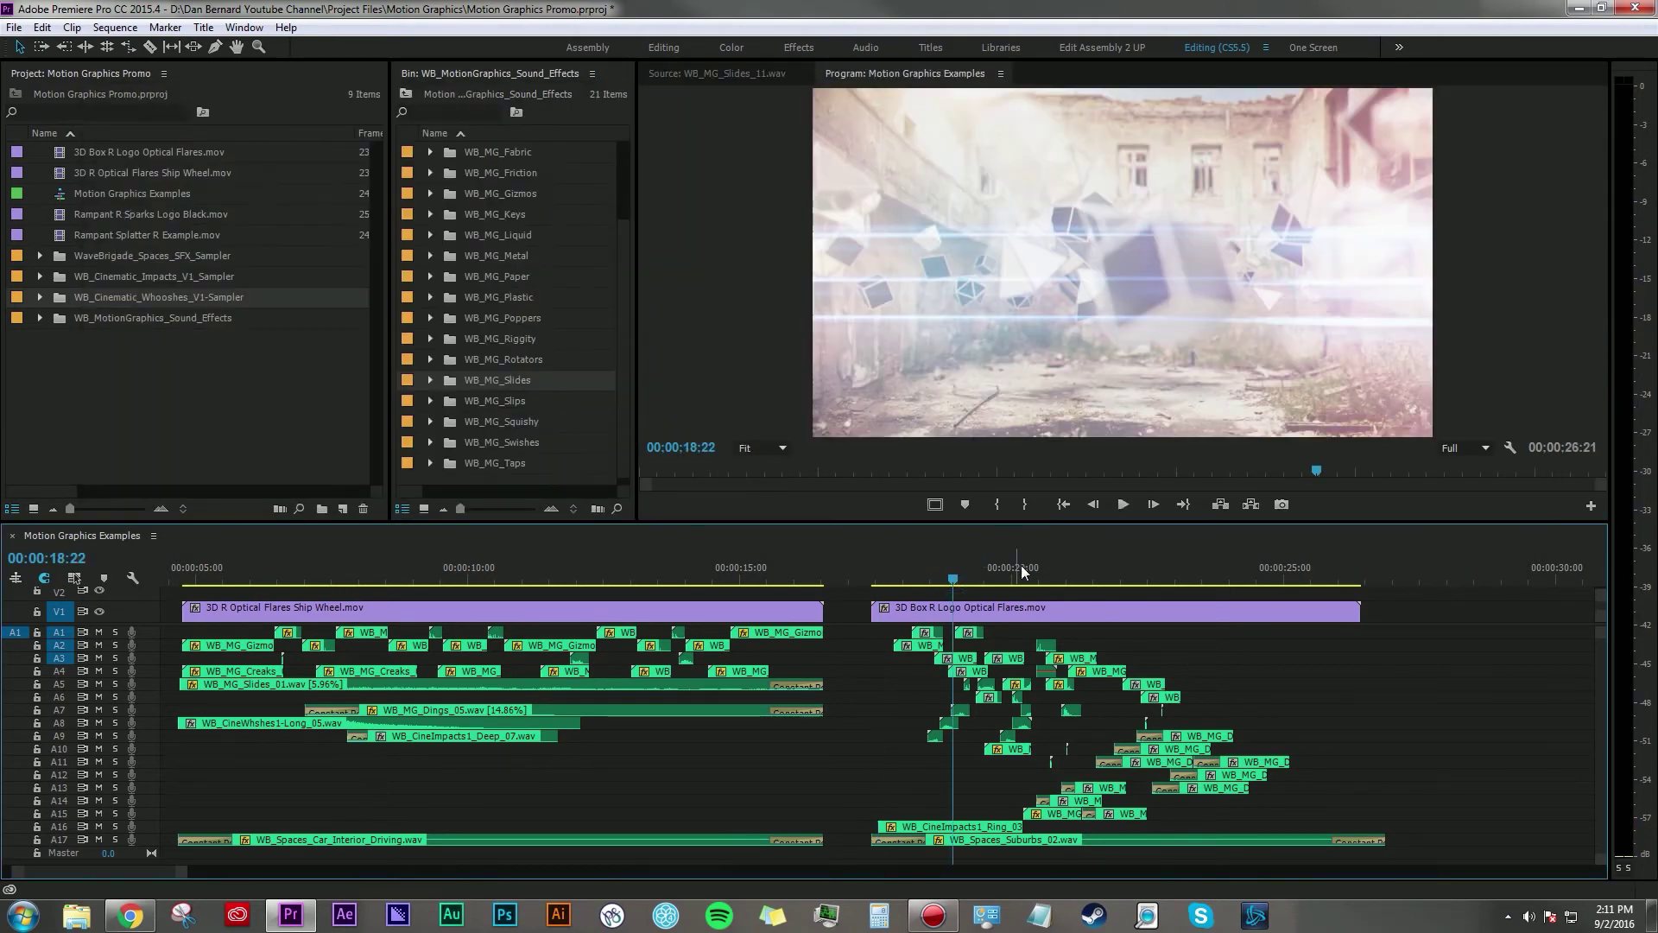
Scrub the Box R logo, zoom in, go to 00:00:19:11 and select WB_MG_Paper_04 on A6.
{"action": "left_click_drag", "start_coordinate": [1021, 565], "coordinate": [1085, 567]}
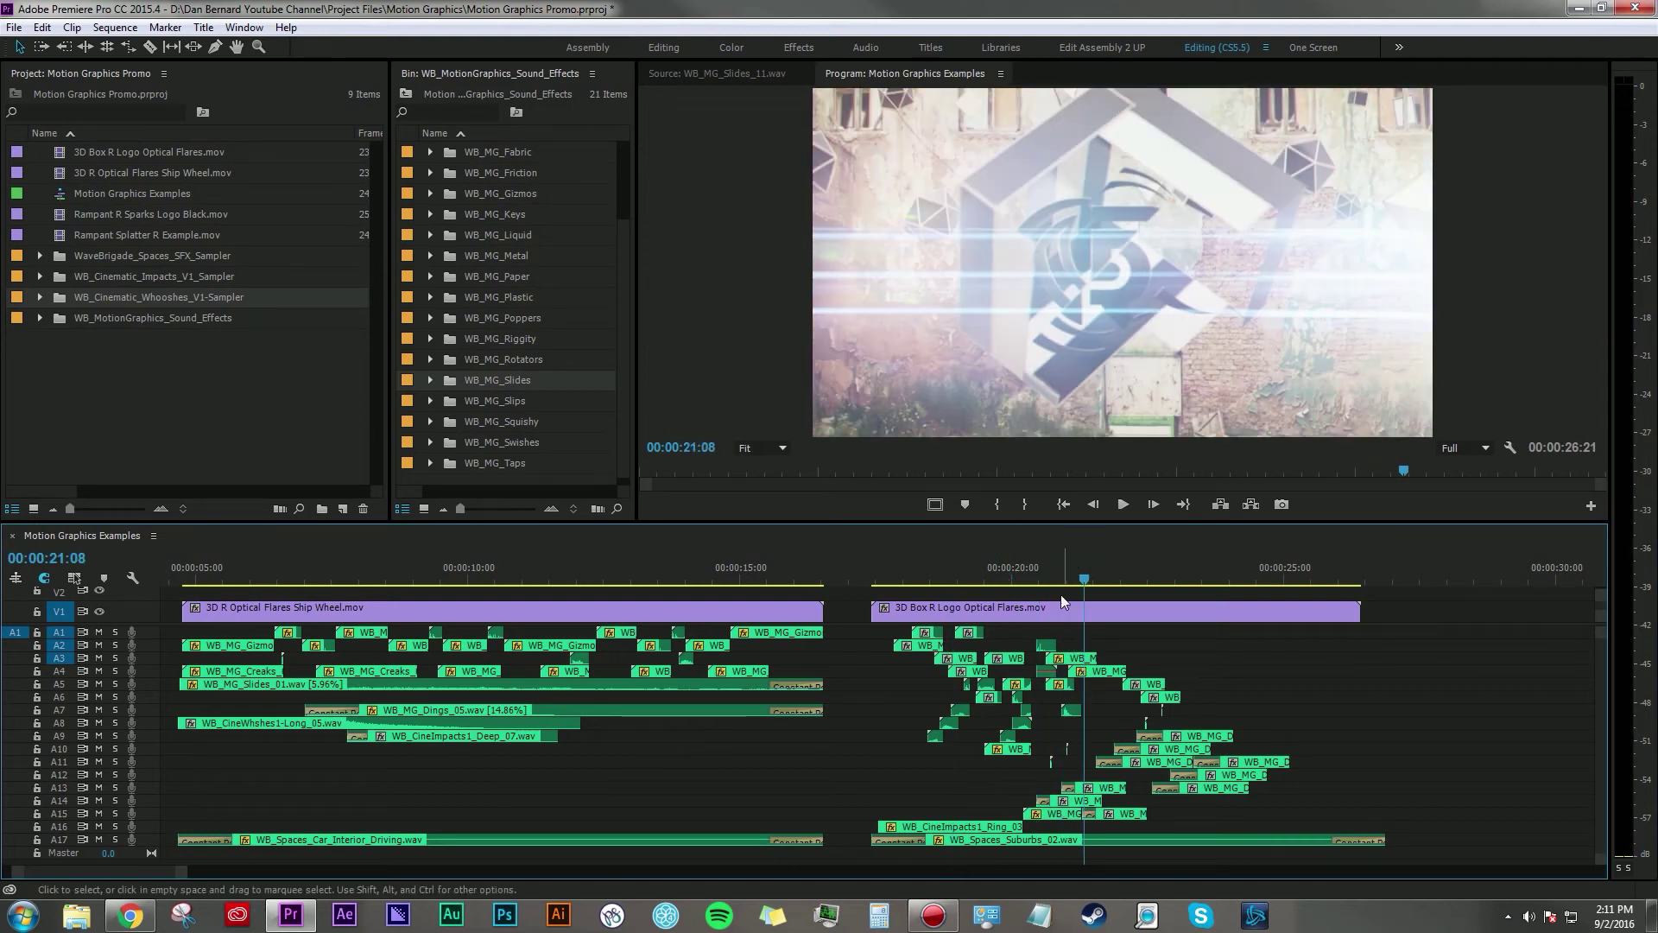
{"action": "left_click", "coordinate": [927, 570]}
{"action": "key", "text": "="}
{"action": "key", "text": "="}
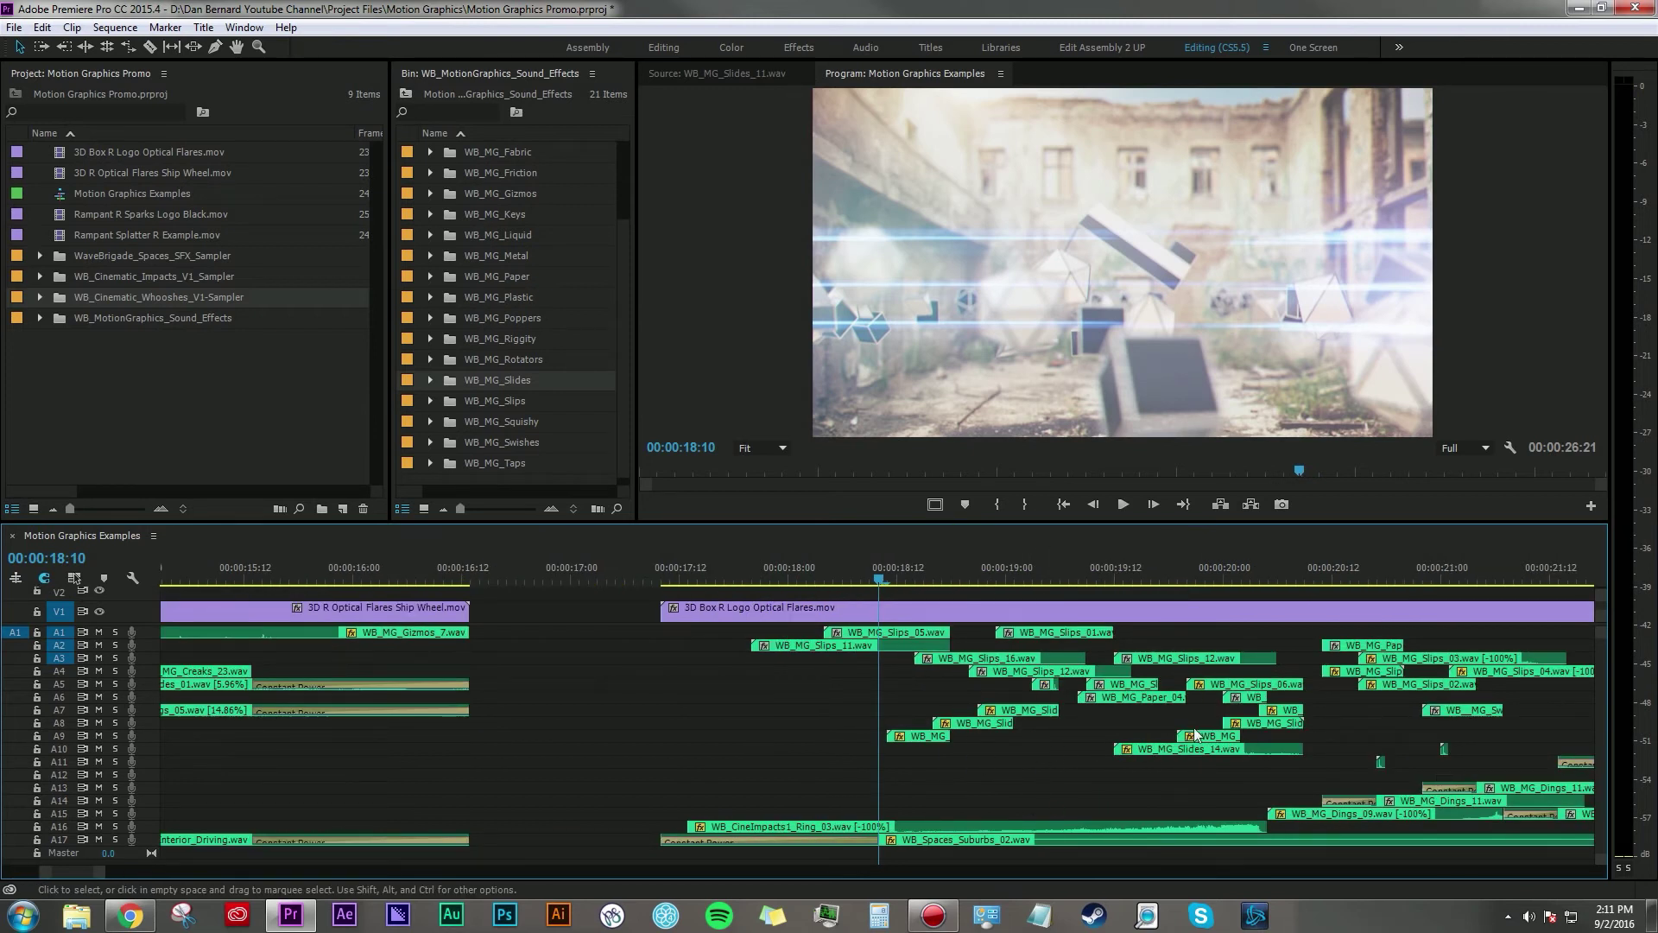
{"action": "left_click", "coordinate": [1104, 570]}
{"action": "left_click", "coordinate": [1149, 700]}
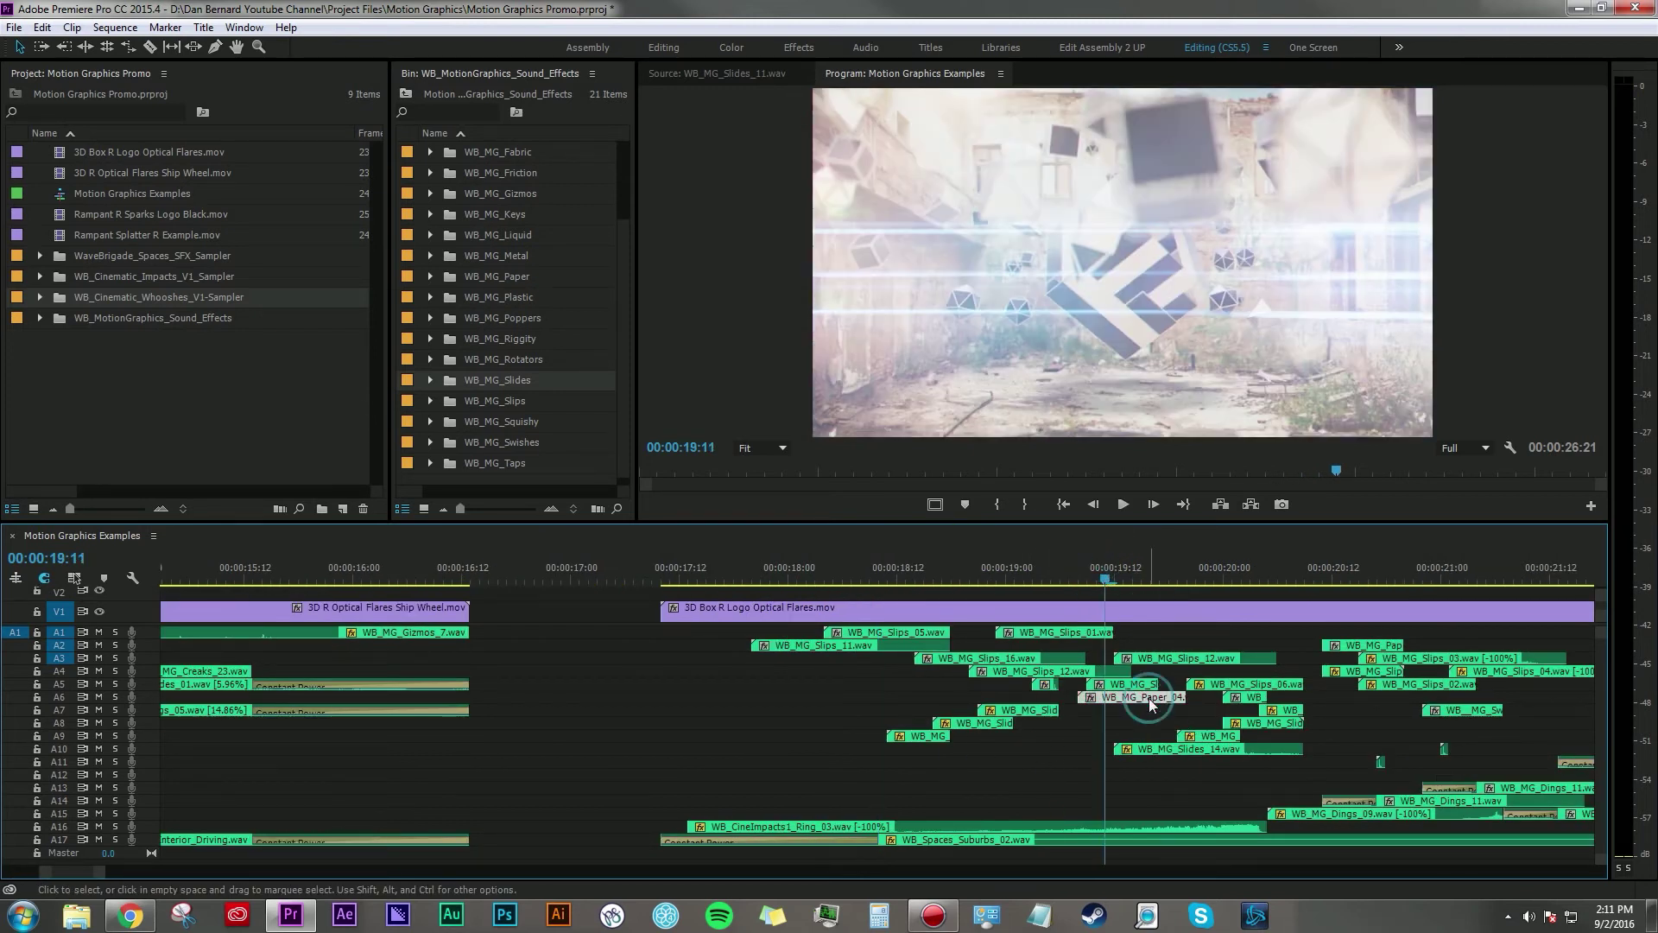
Reveal the Paper_04 clip in the Project panel and play WB_MG_Paper_04.wav in Source.
{"action": "right_click", "coordinate": [1145, 698]}
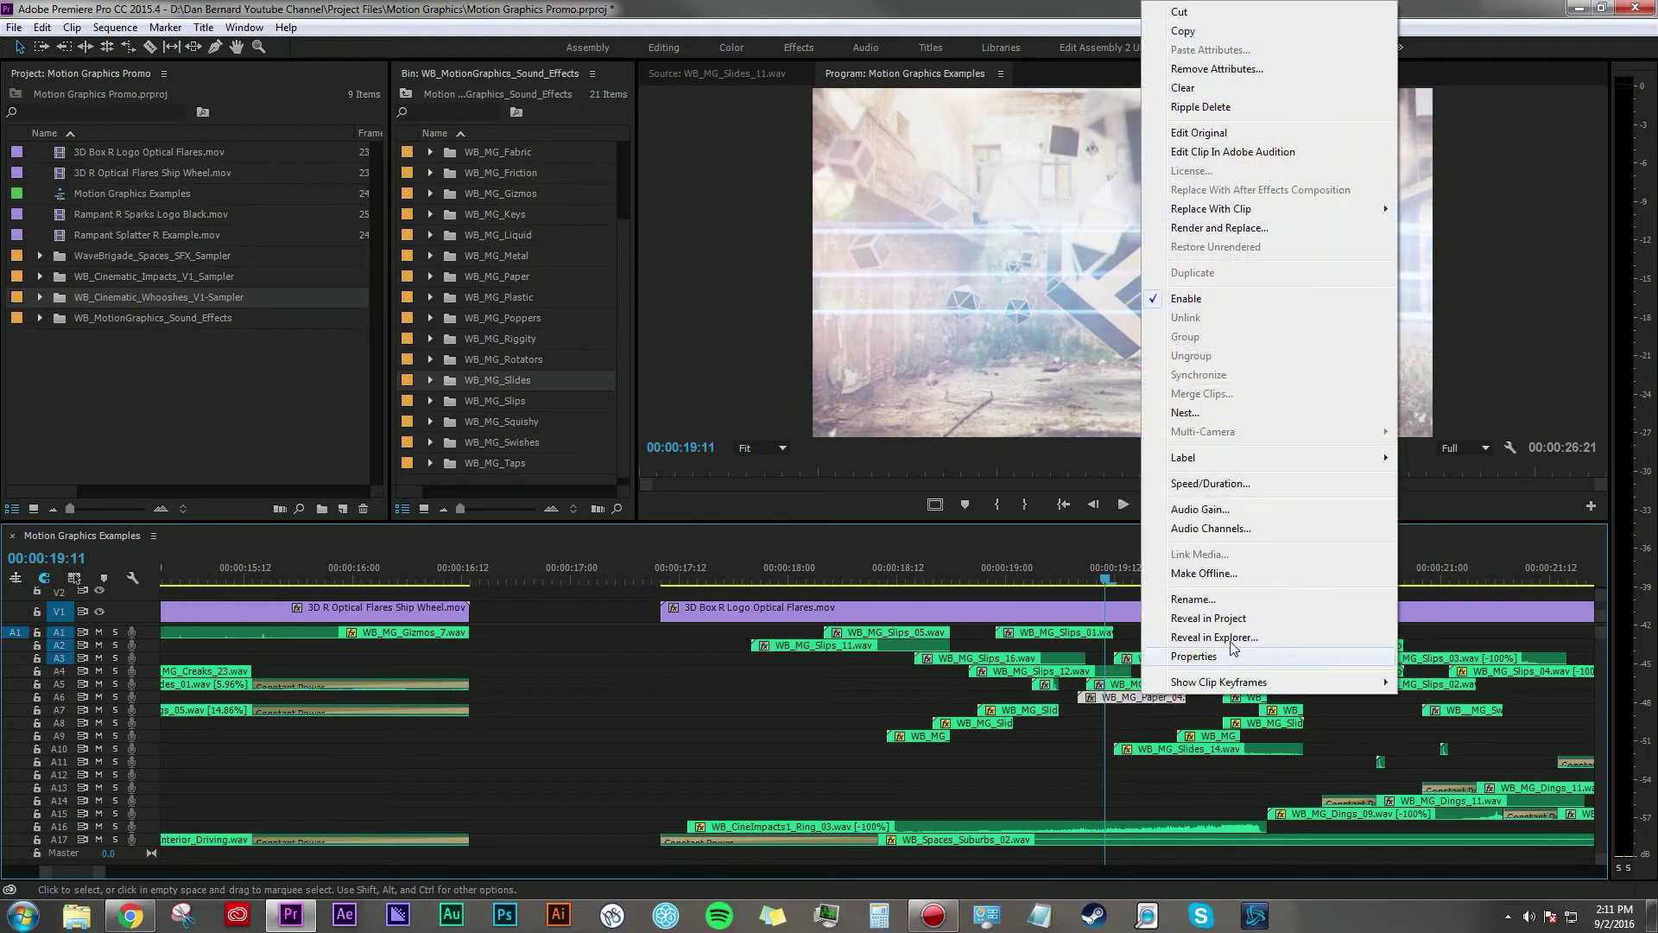
{"action": "left_click", "coordinate": [1237, 619]}
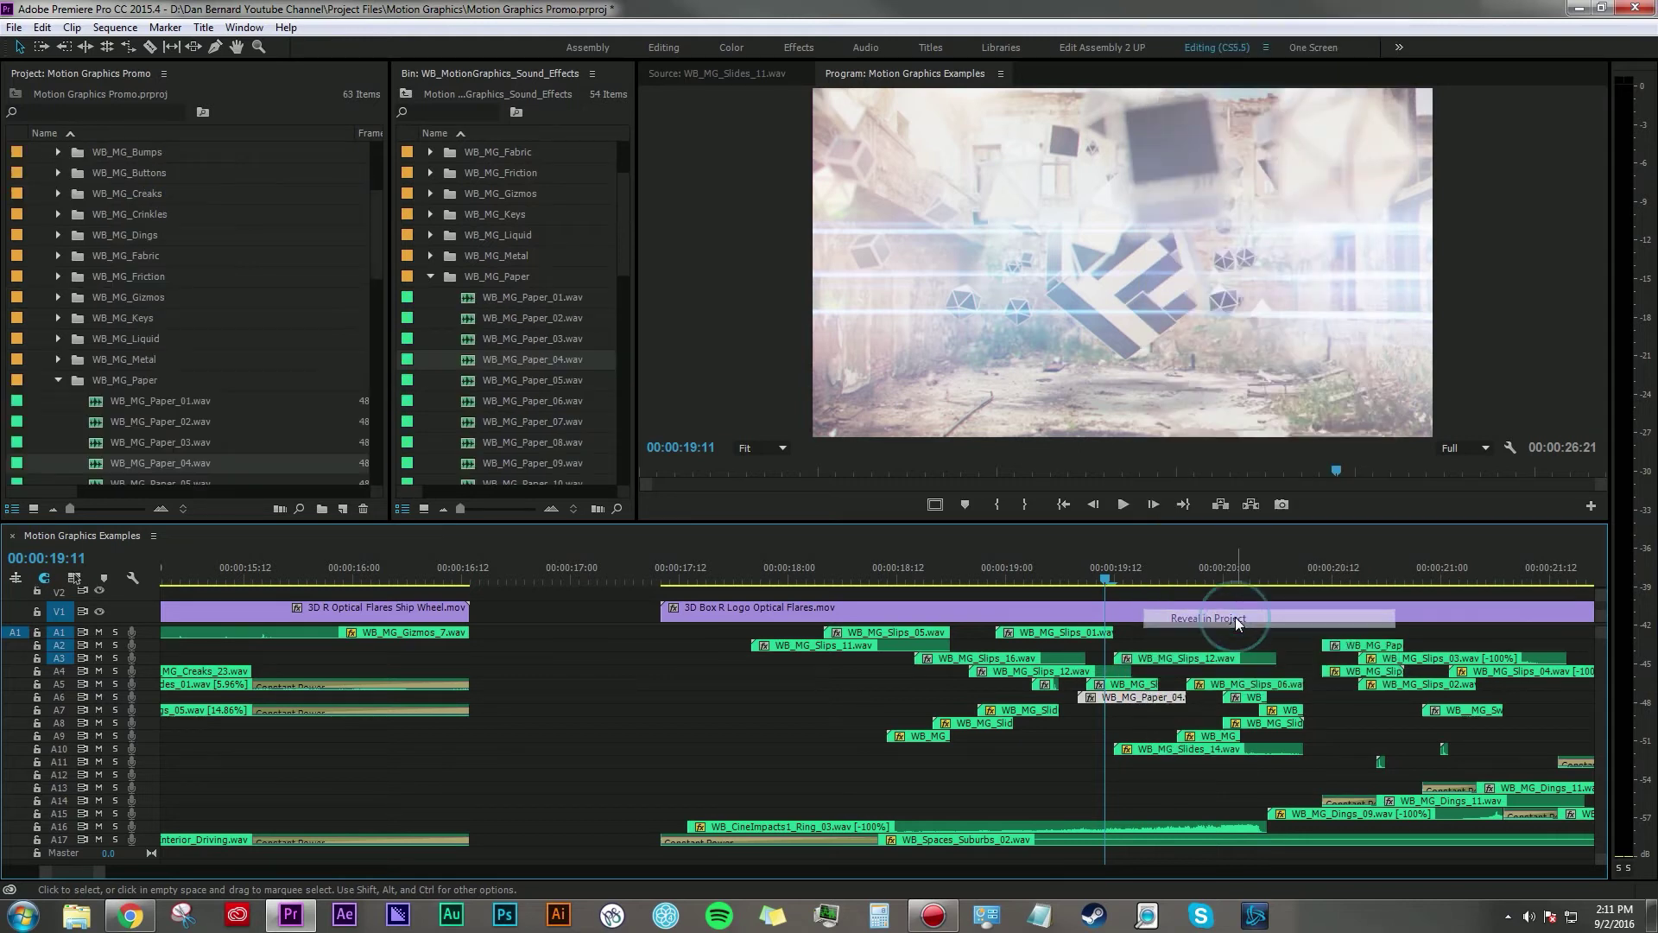
{"action": "double_click", "coordinate": [471, 359]}
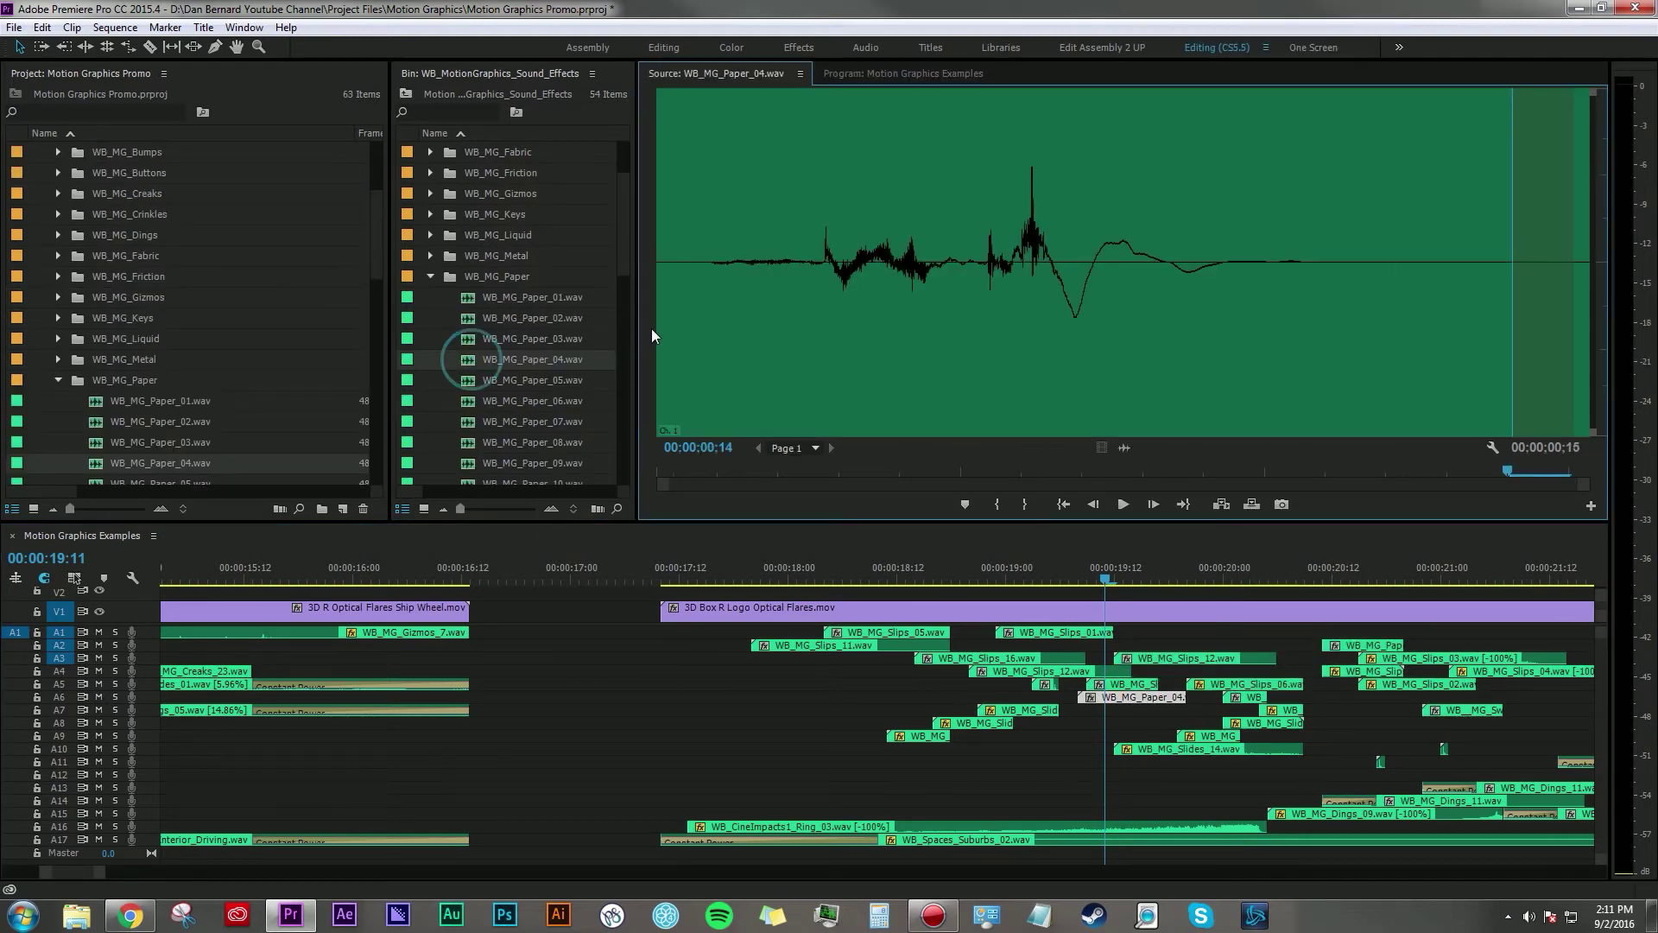
{"action": "left_click", "coordinate": [704, 311]}
{"action": "key", "text": "space"}
Audition WB_MG_Paper_03 and Paper_02, collapse the Paper folder, and return to the Program view.
{"action": "double_click", "coordinate": [529, 338]}
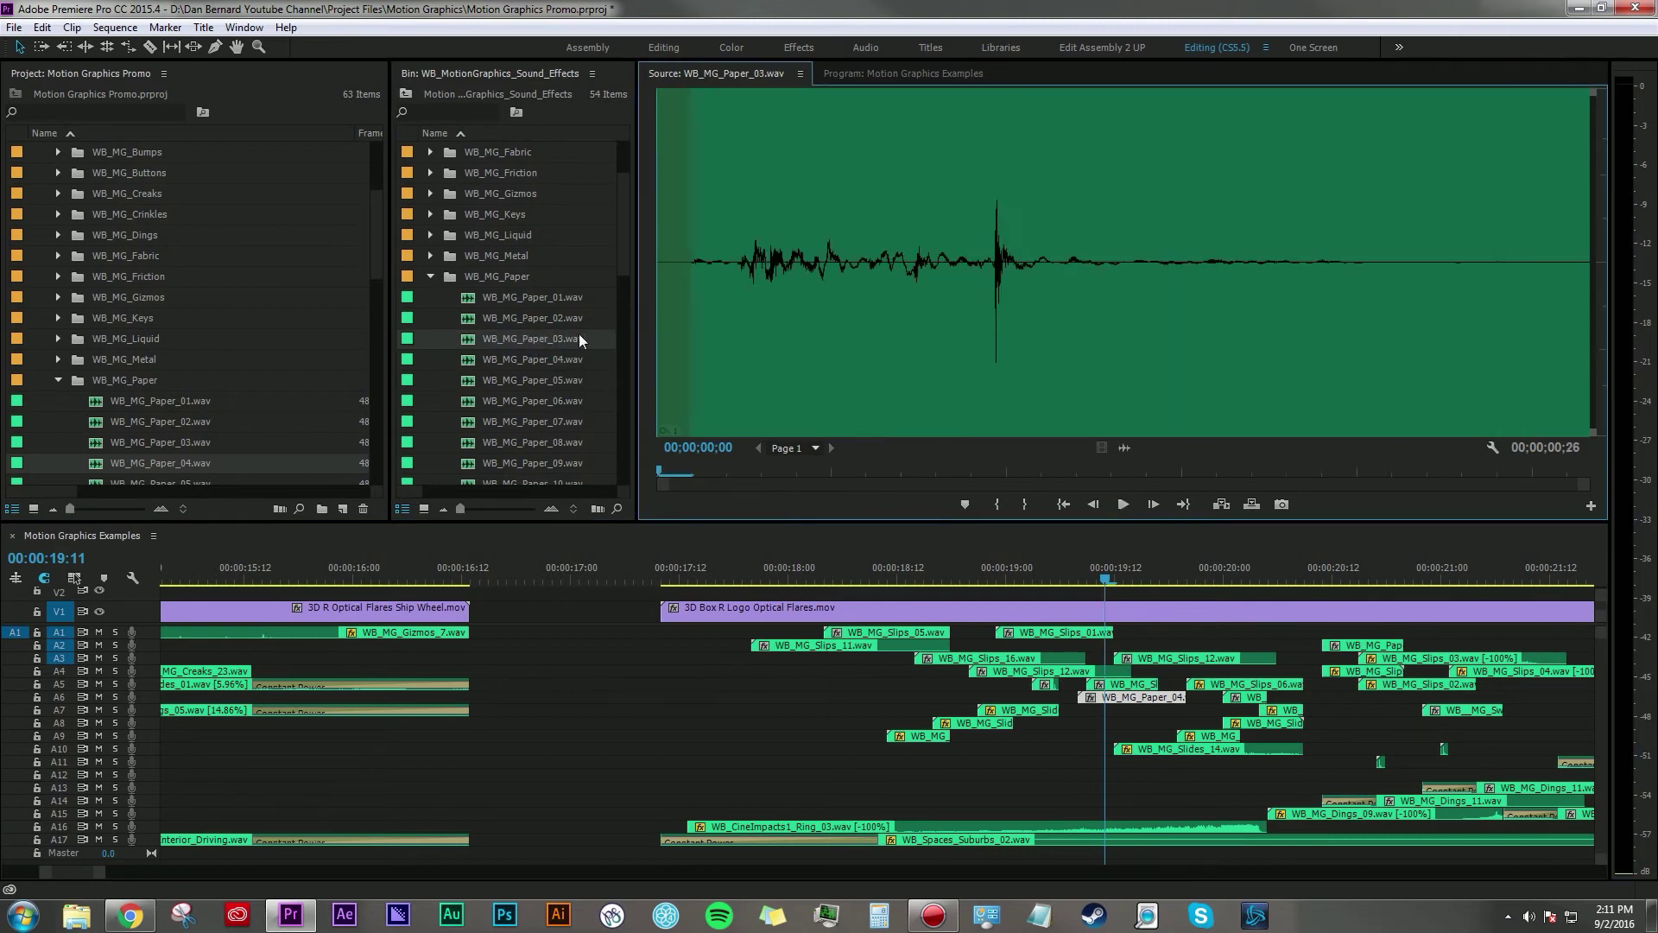
{"action": "key", "text": "space"}
{"action": "double_click", "coordinate": [520, 316]}
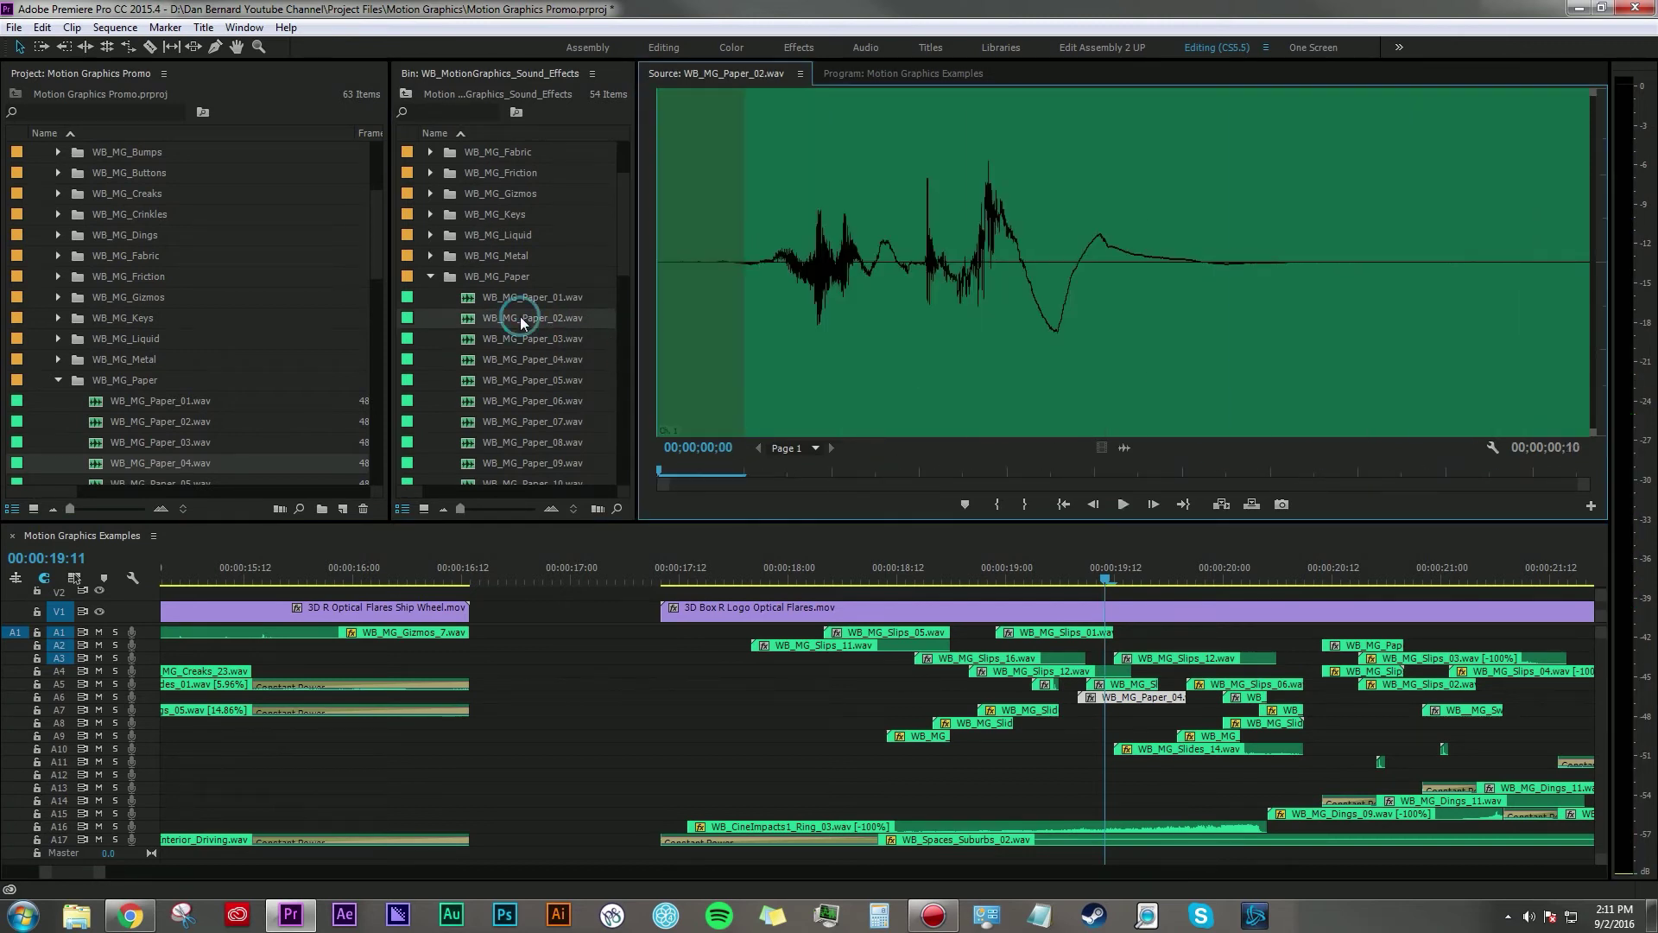
{"action": "key", "text": "space"}
{"action": "left_click", "coordinate": [430, 276]}
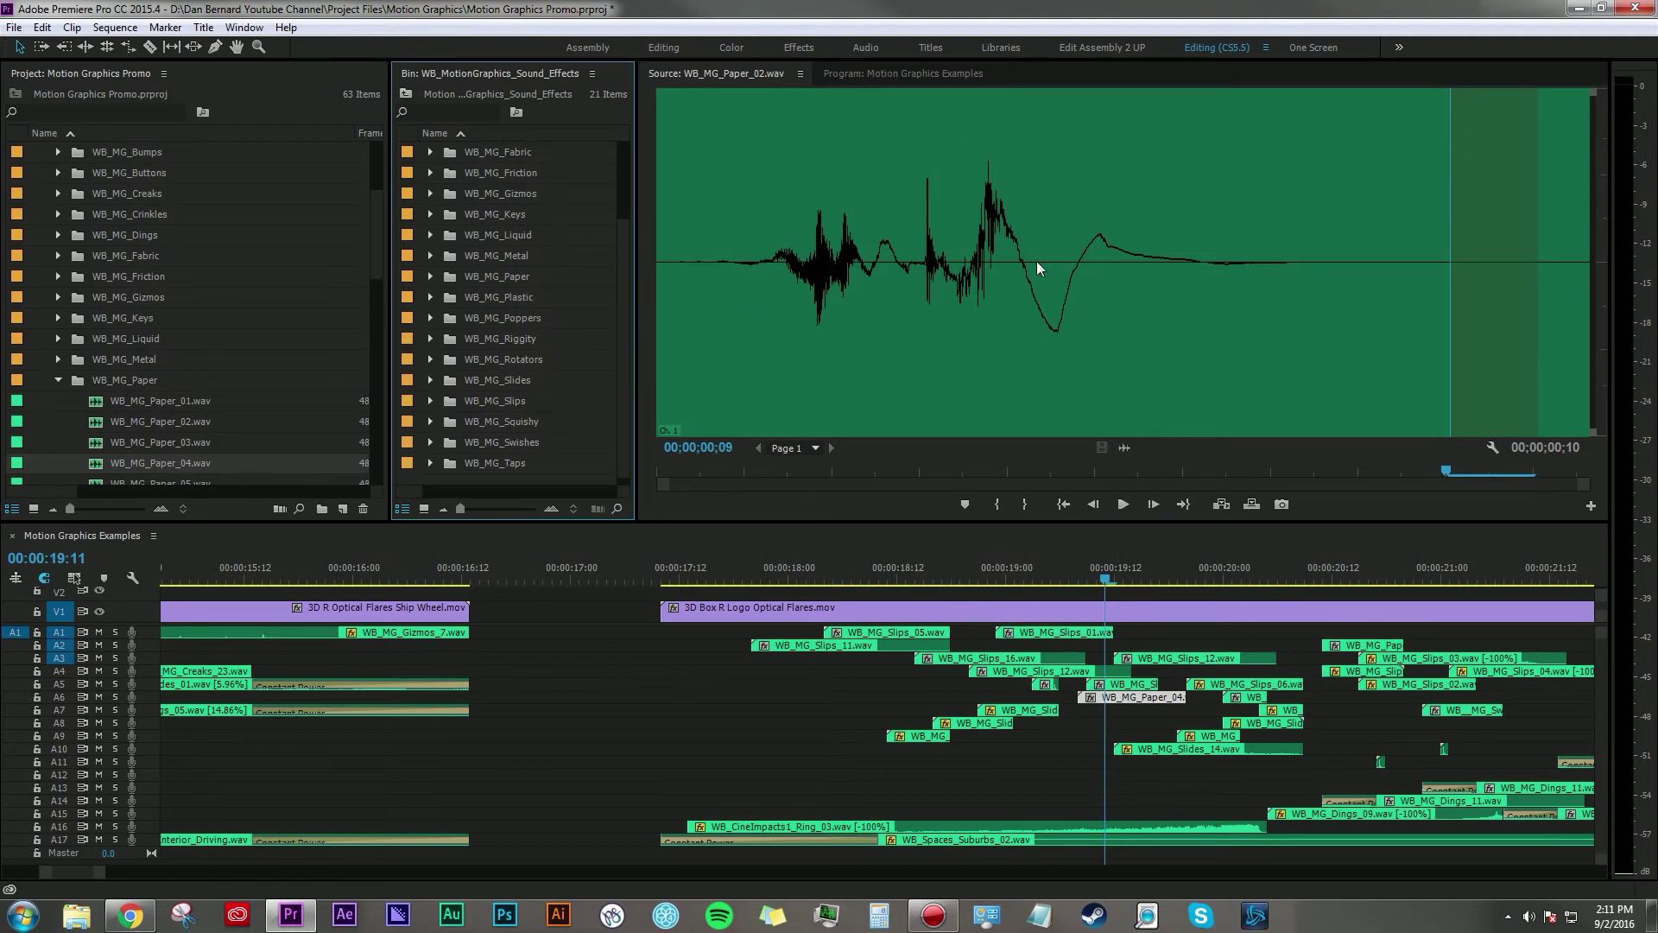
{"action": "left_click", "coordinate": [880, 78]}
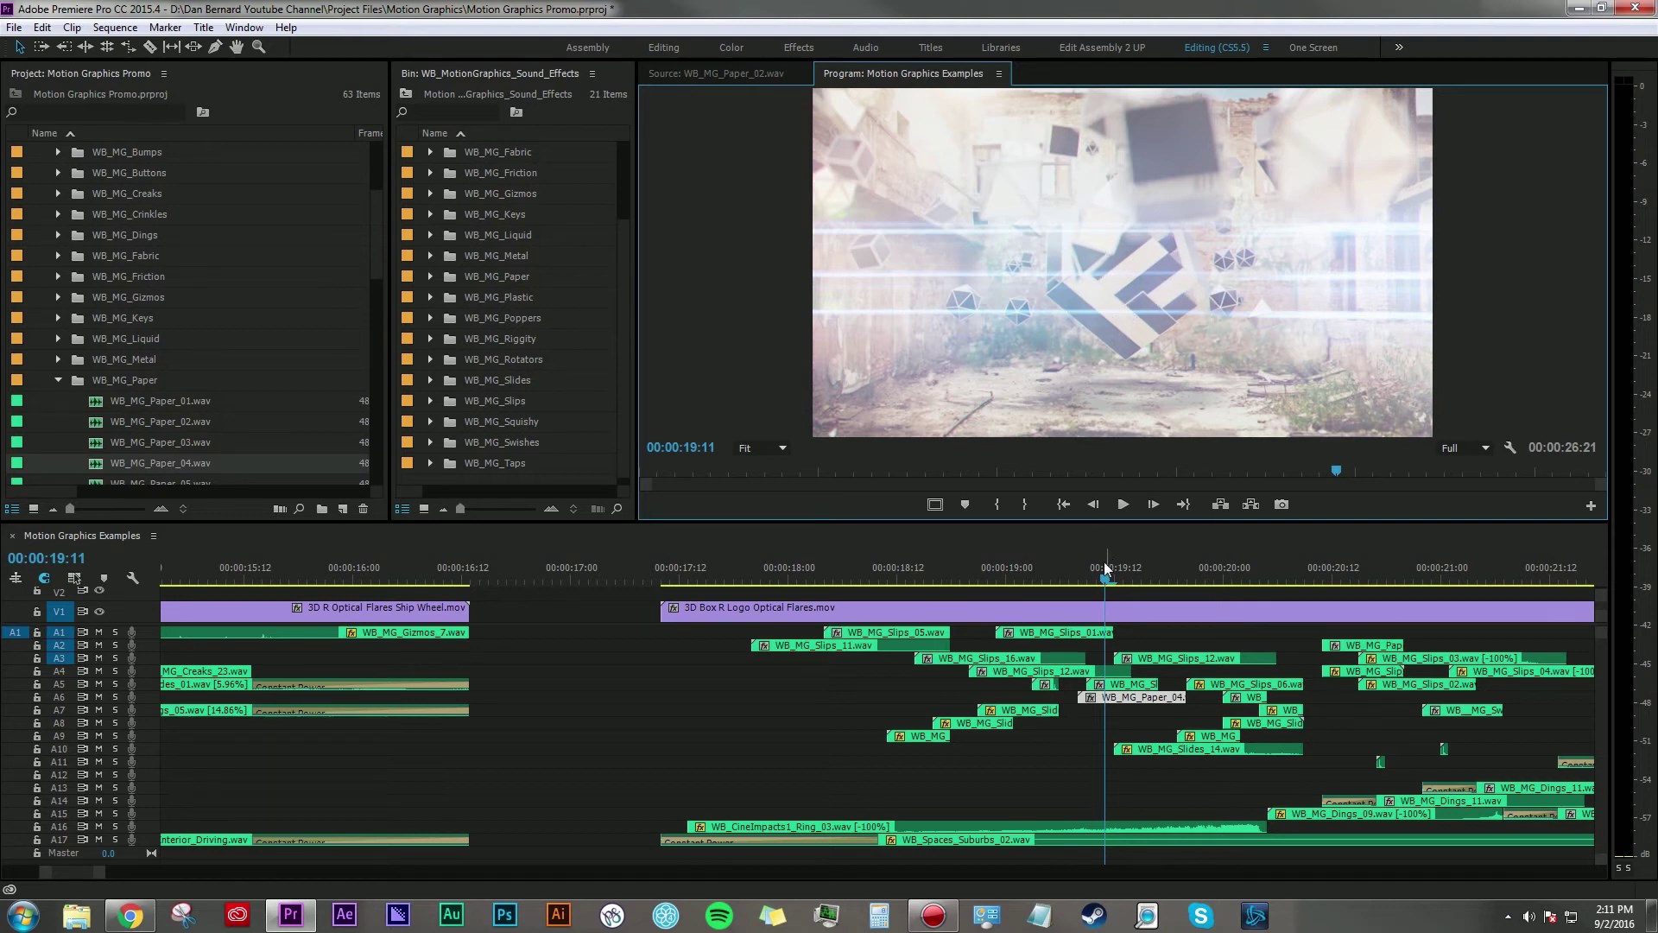
{"action": "mouse_move", "coordinate": [1090, 572]}
{"action": "left_mouse_down"}
{"action": "mouse_move", "coordinate": [1033, 572]}
{"action": "mouse_move", "coordinate": [1306, 580]}
{"action": "mouse_move", "coordinate": [1085, 581]}
{"action": "left_mouse_up"}
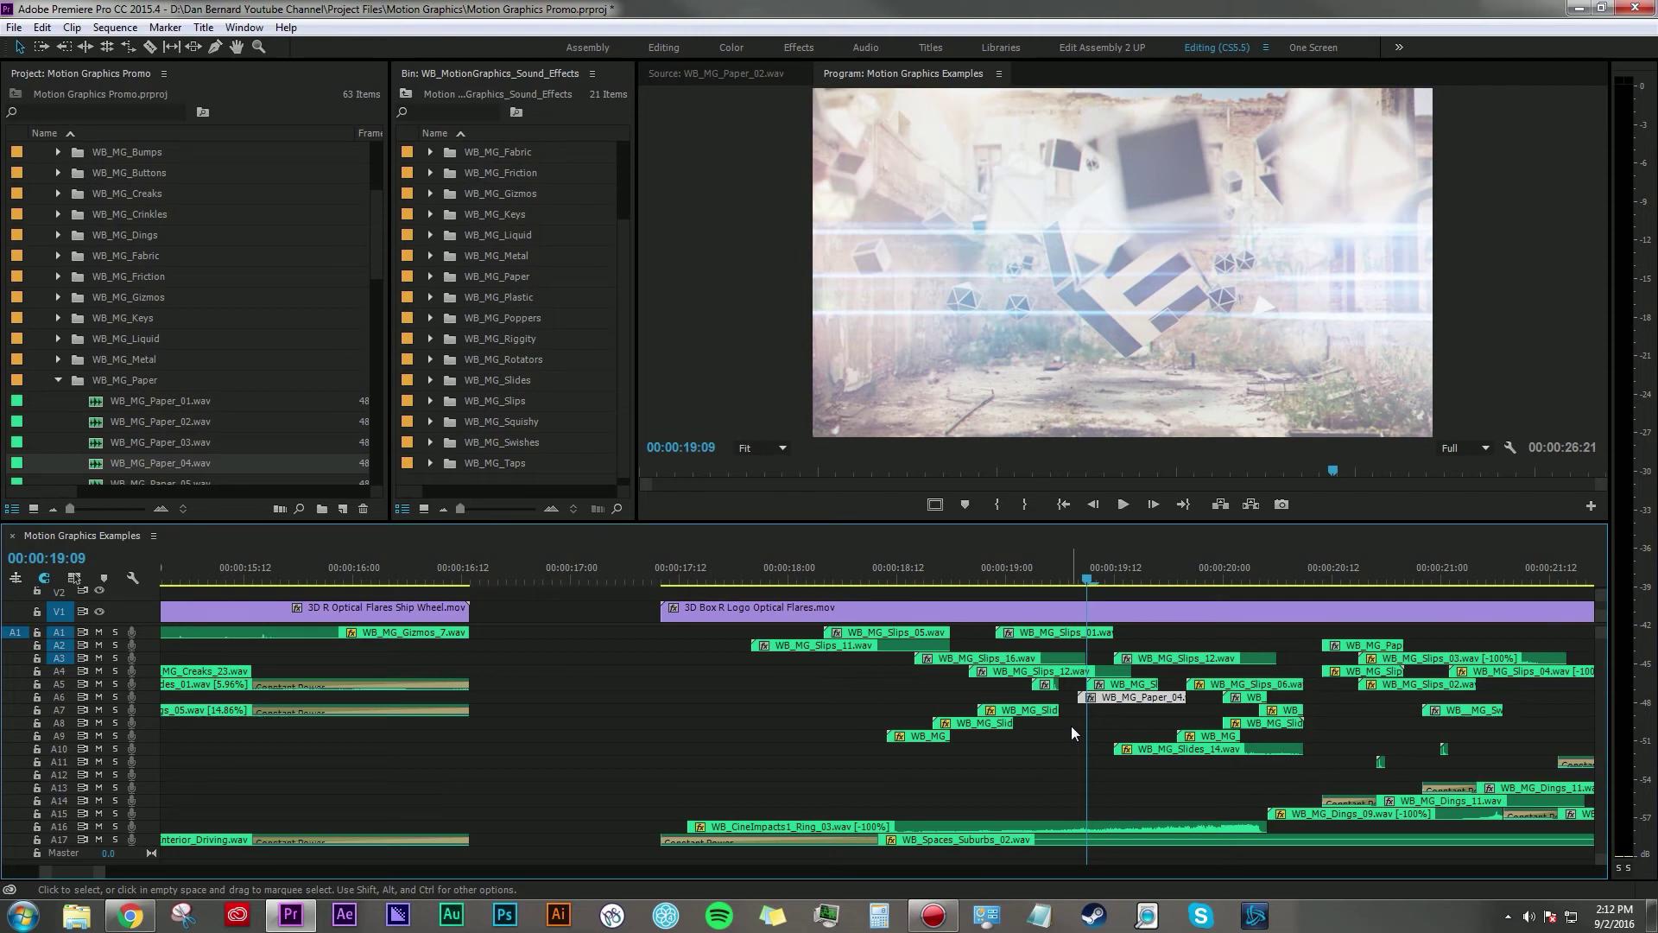
{"action": "left_click", "coordinate": [1399, 773]}
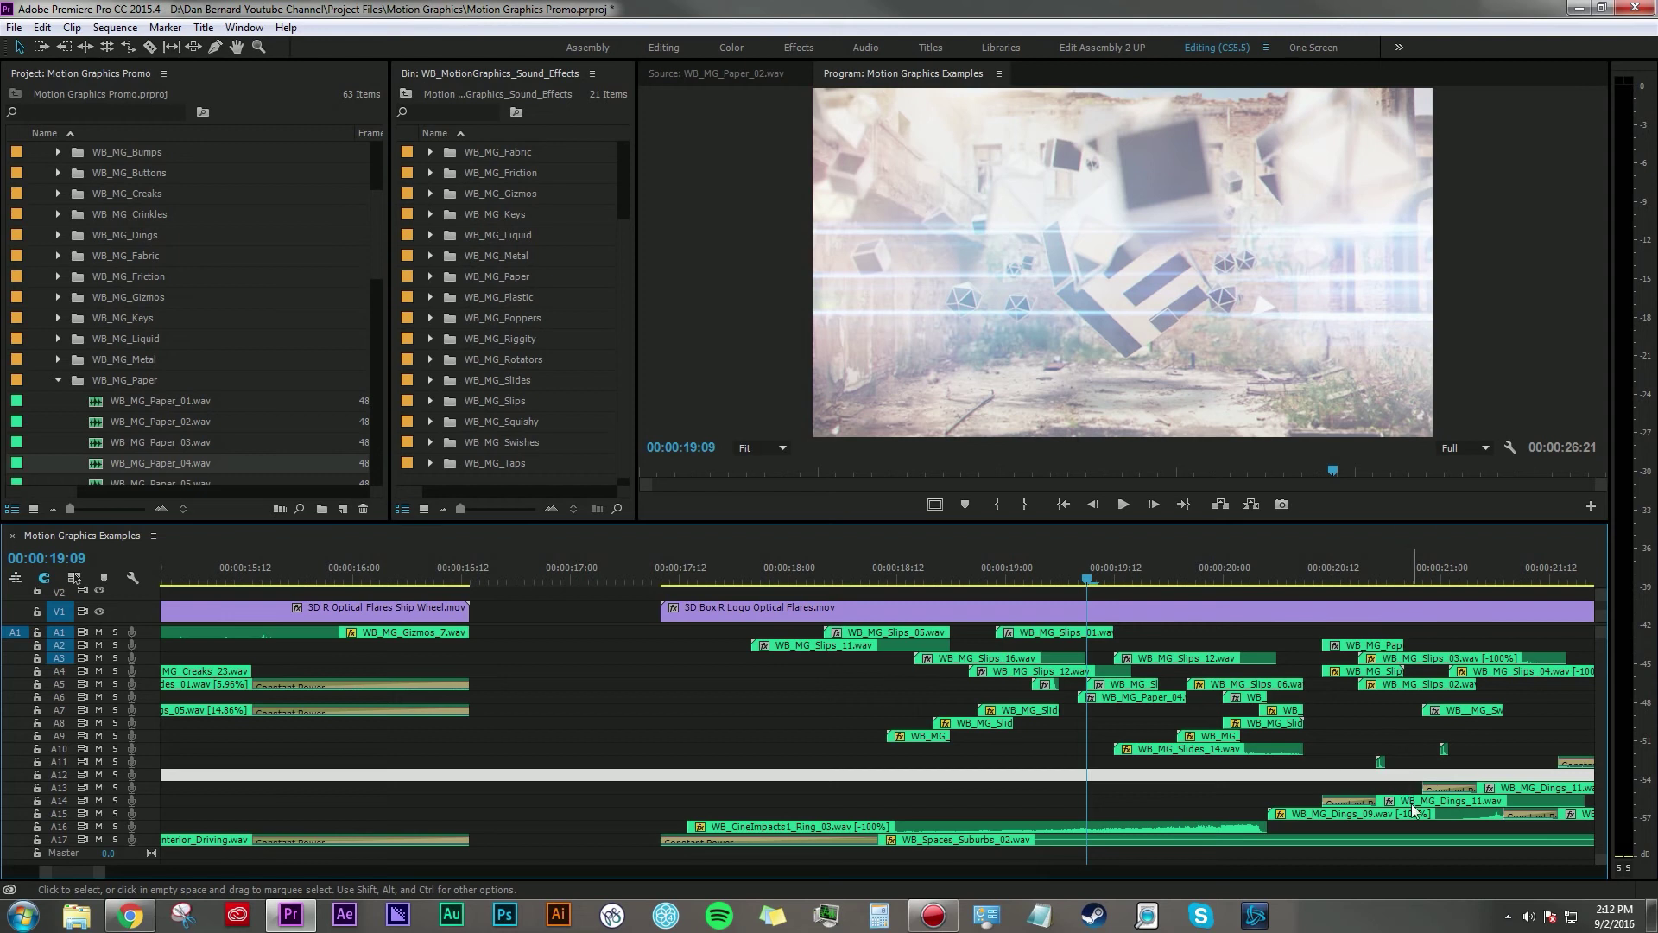
Reveal the Dings clip in the project and audition WB_MG_Dings_01 and Dings_04.
{"action": "left_click", "coordinate": [1414, 806]}
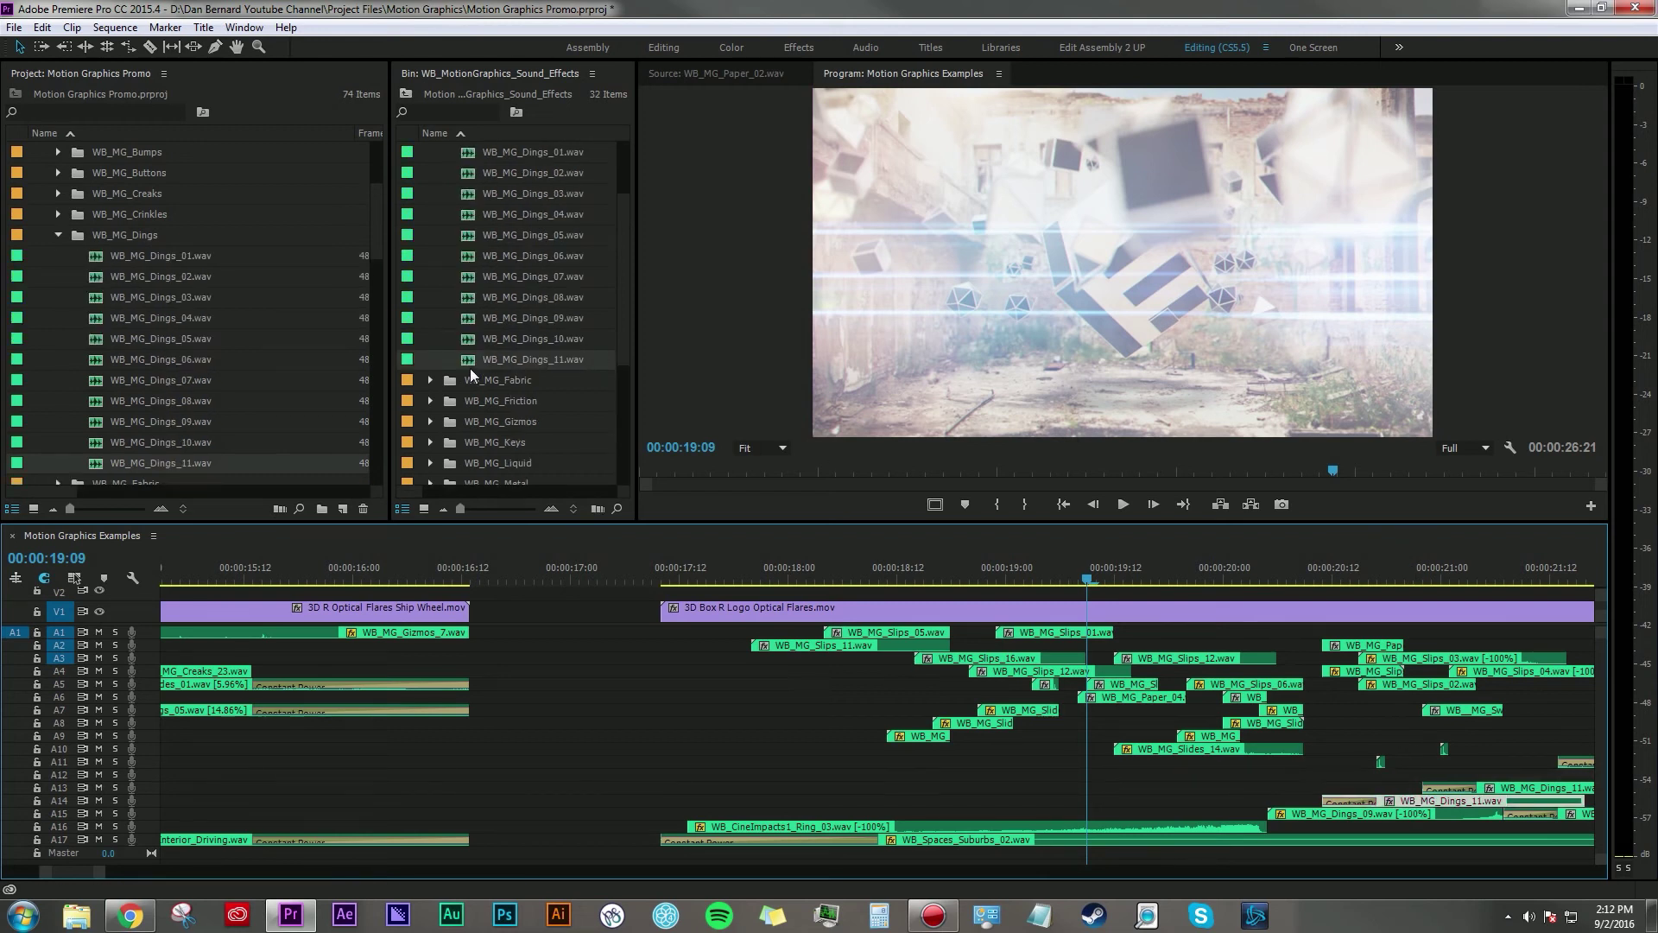
{"action": "key", "text": "shift+f"}
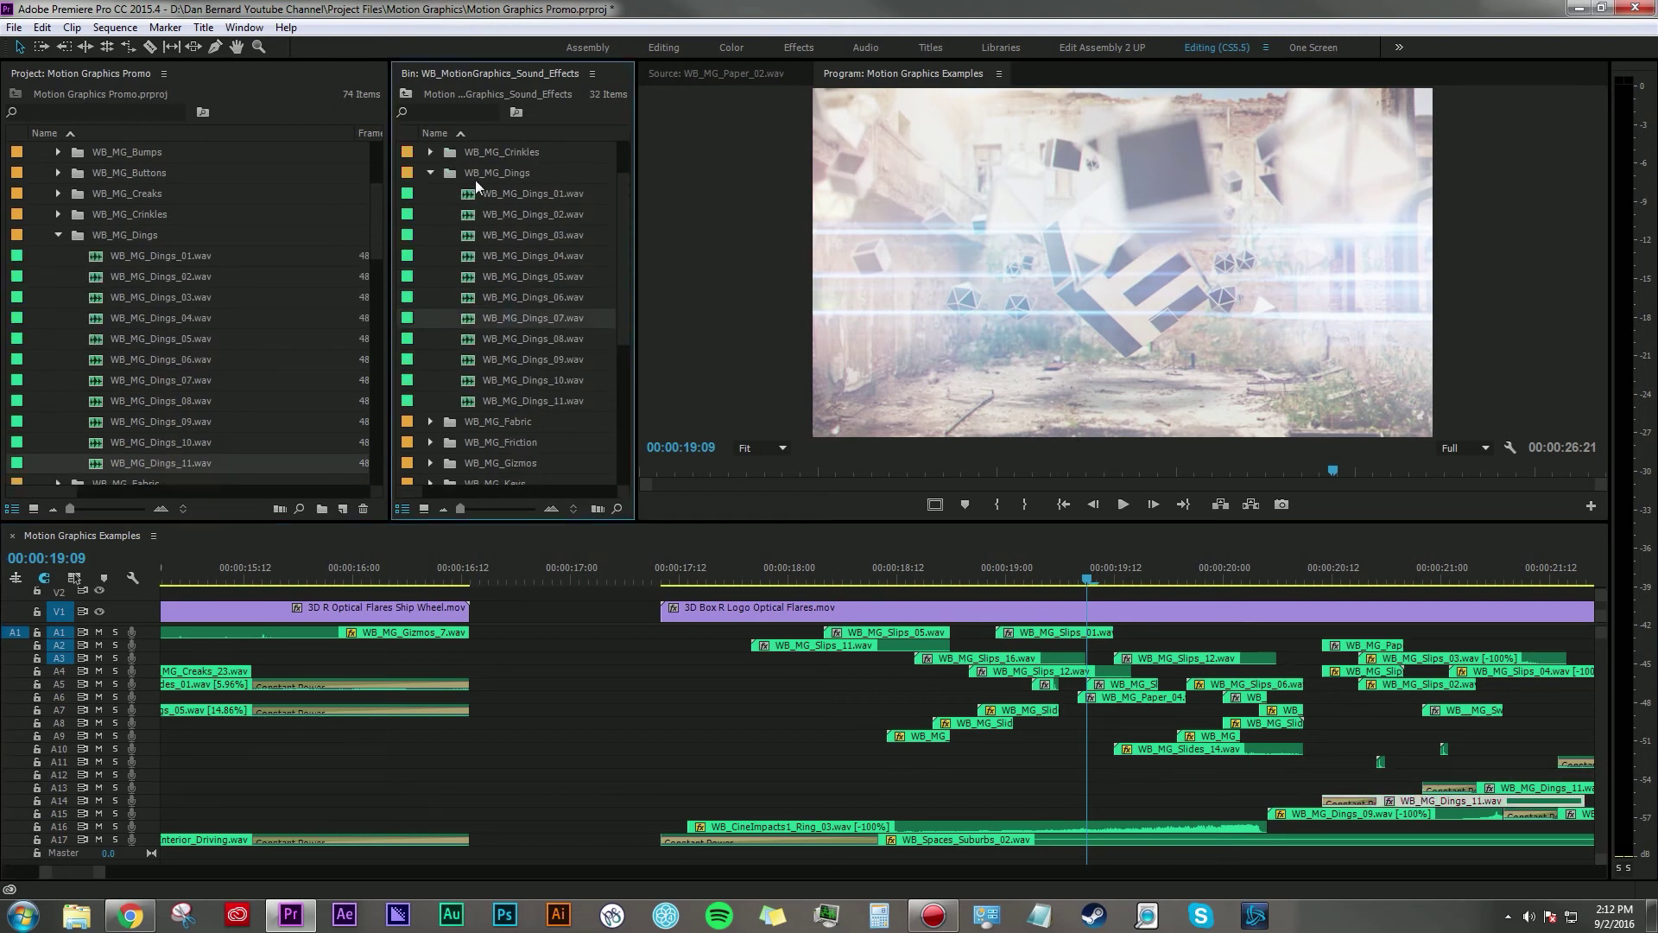
{"action": "double_click", "coordinate": [467, 194]}
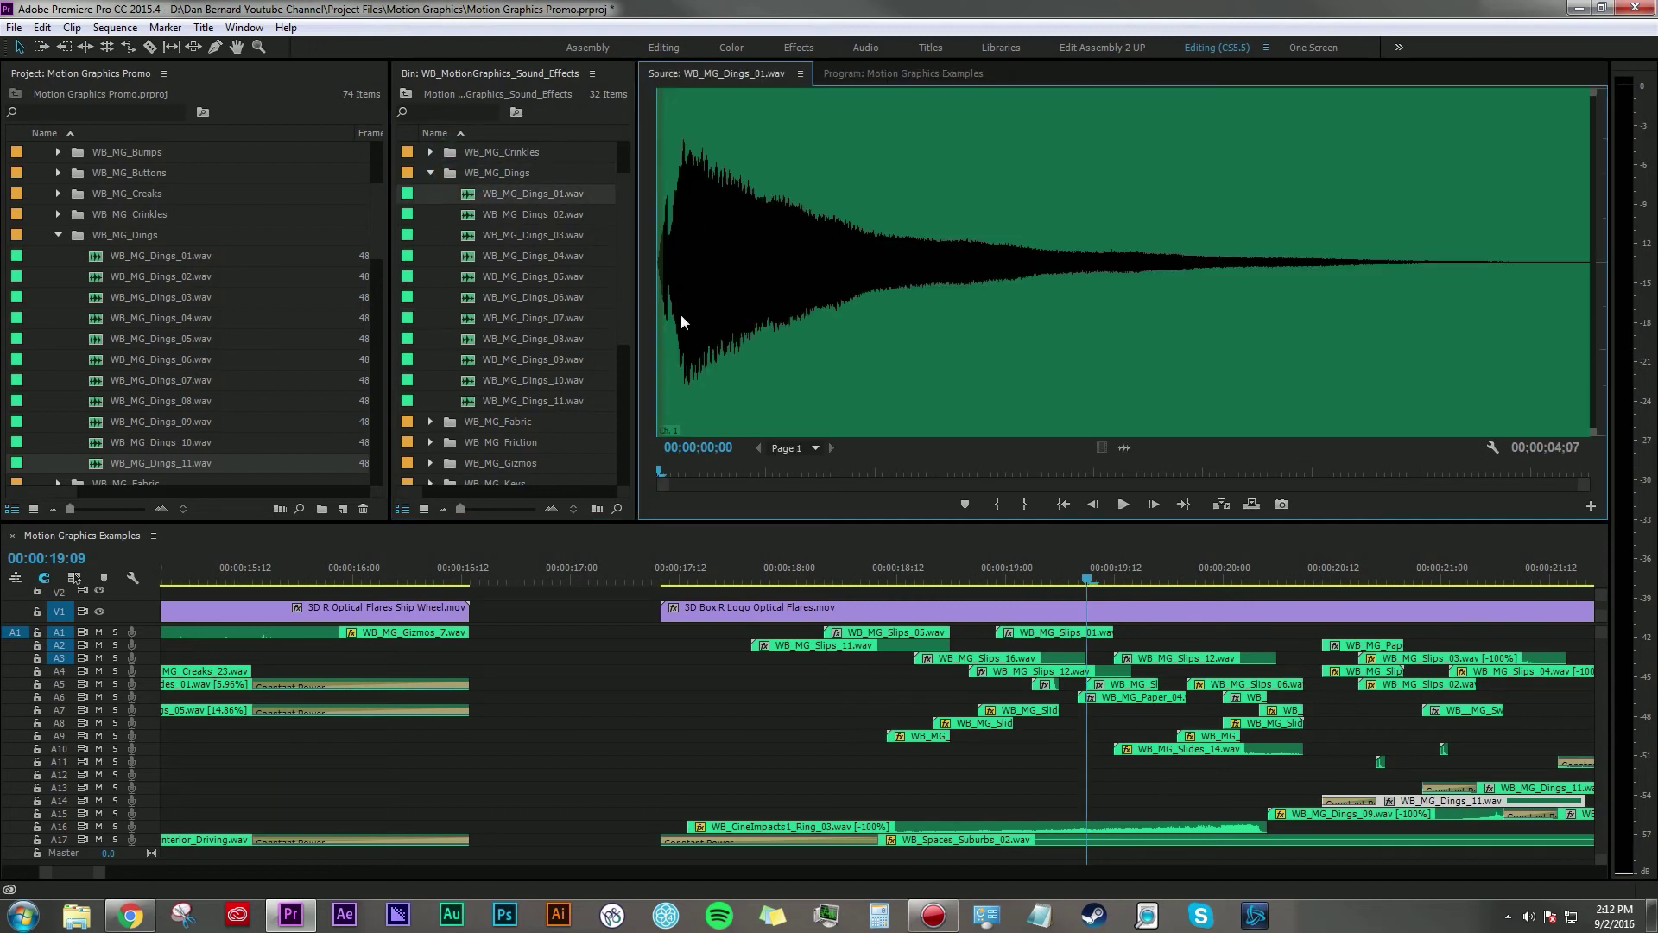
{"action": "key", "text": "space"}
{"action": "double_click", "coordinate": [466, 256]}
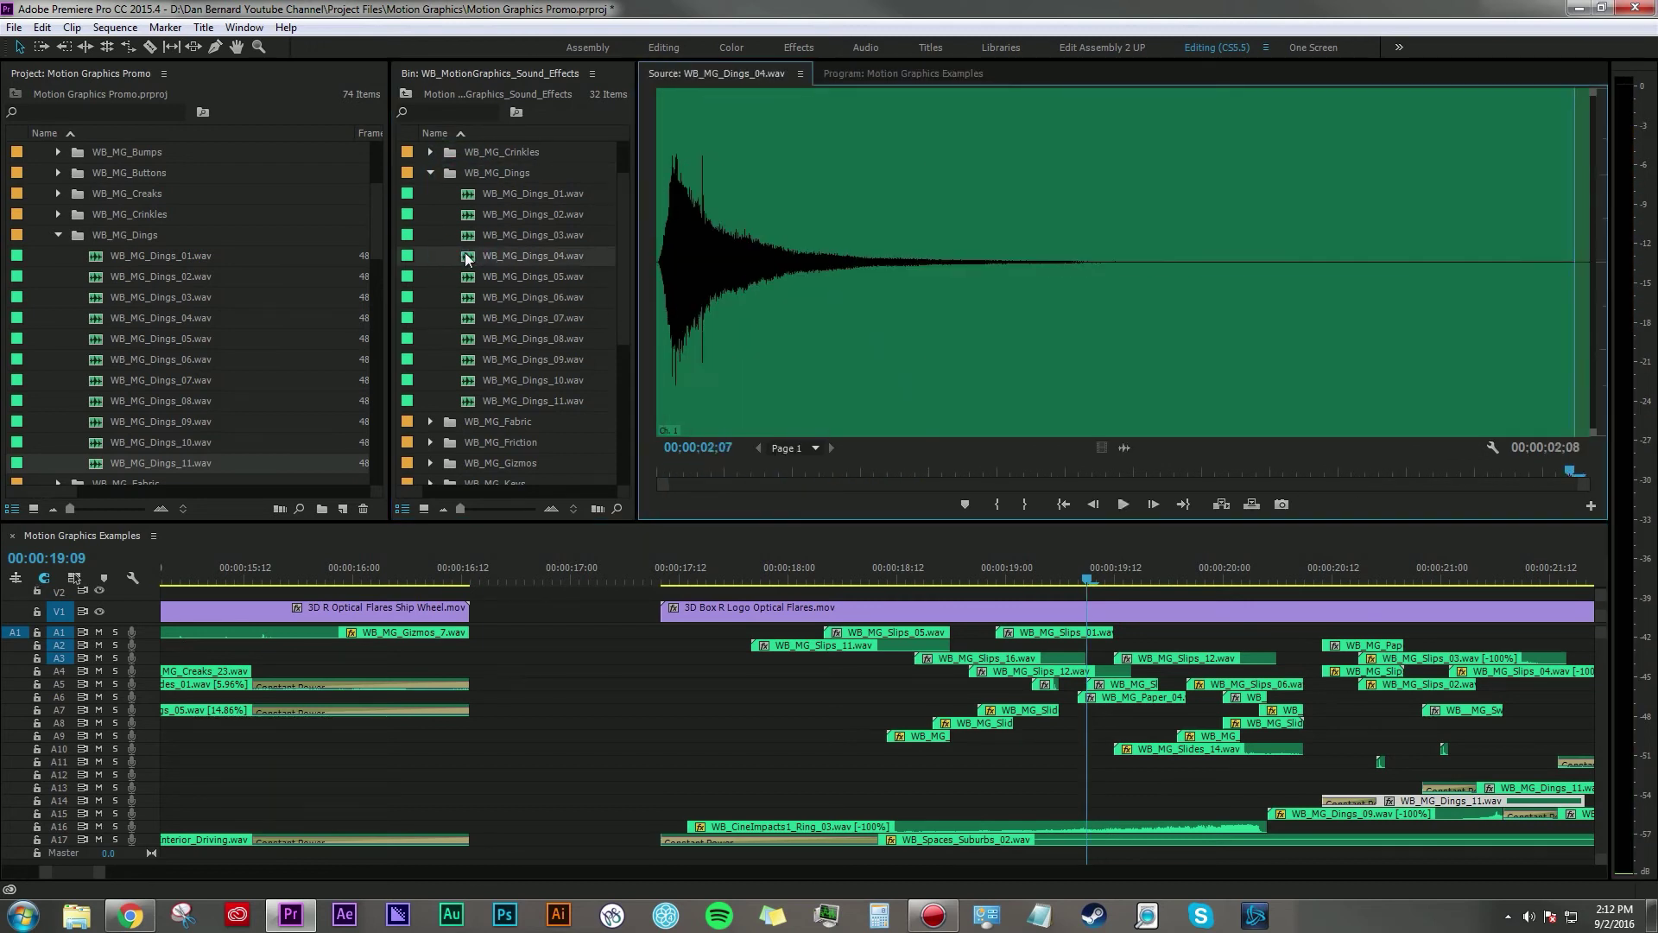
{"action": "key", "text": "space"}
Audition Dings_07, 06, 10 and 11, then return to the sequence and zoom the timeline out.
{"action": "double_click", "coordinate": [467, 320]}
{"action": "key", "text": "space"}
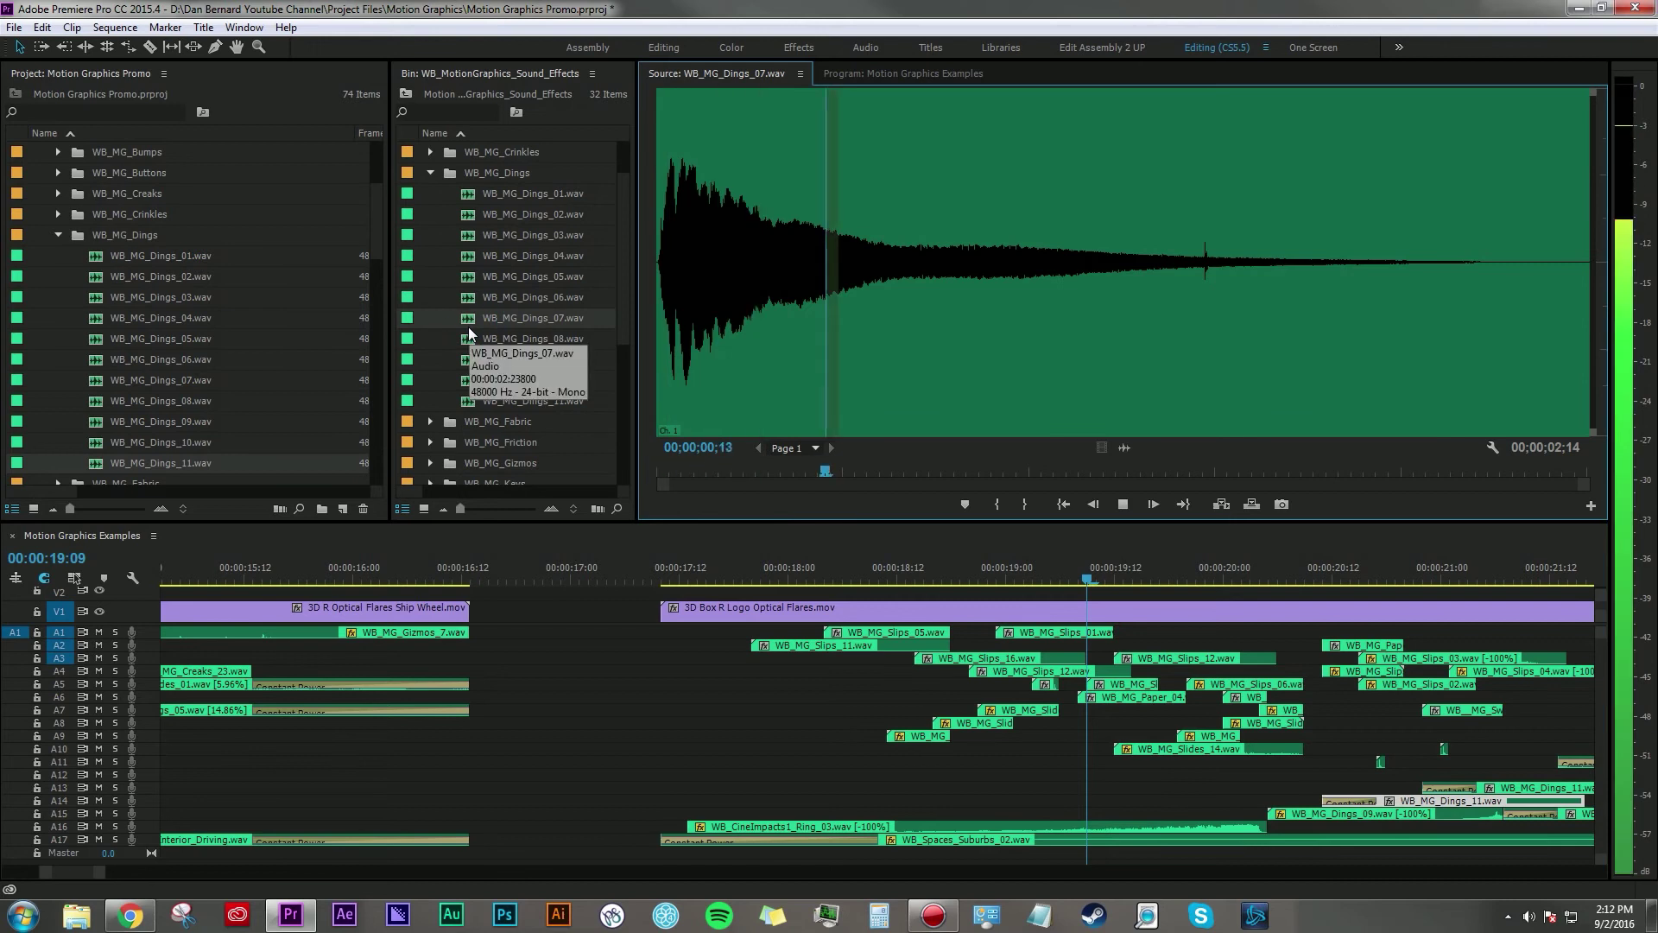
{"action": "left_click", "coordinate": [468, 297]}
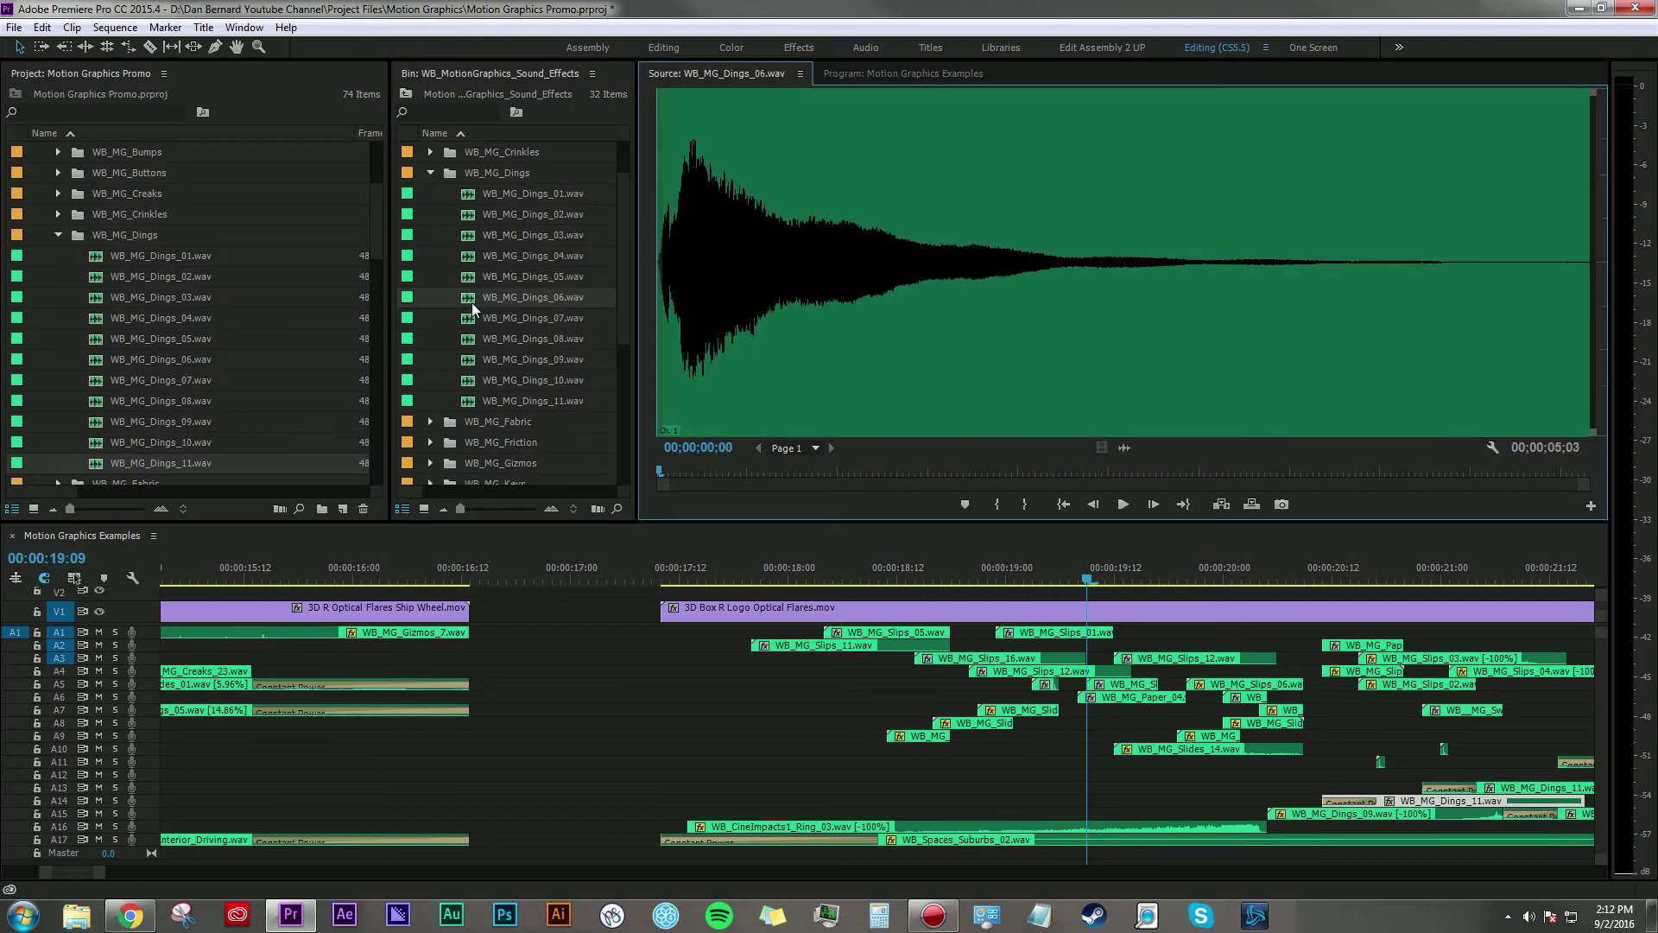
{"action": "double_click", "coordinate": [471, 380]}
{"action": "key", "text": "space"}
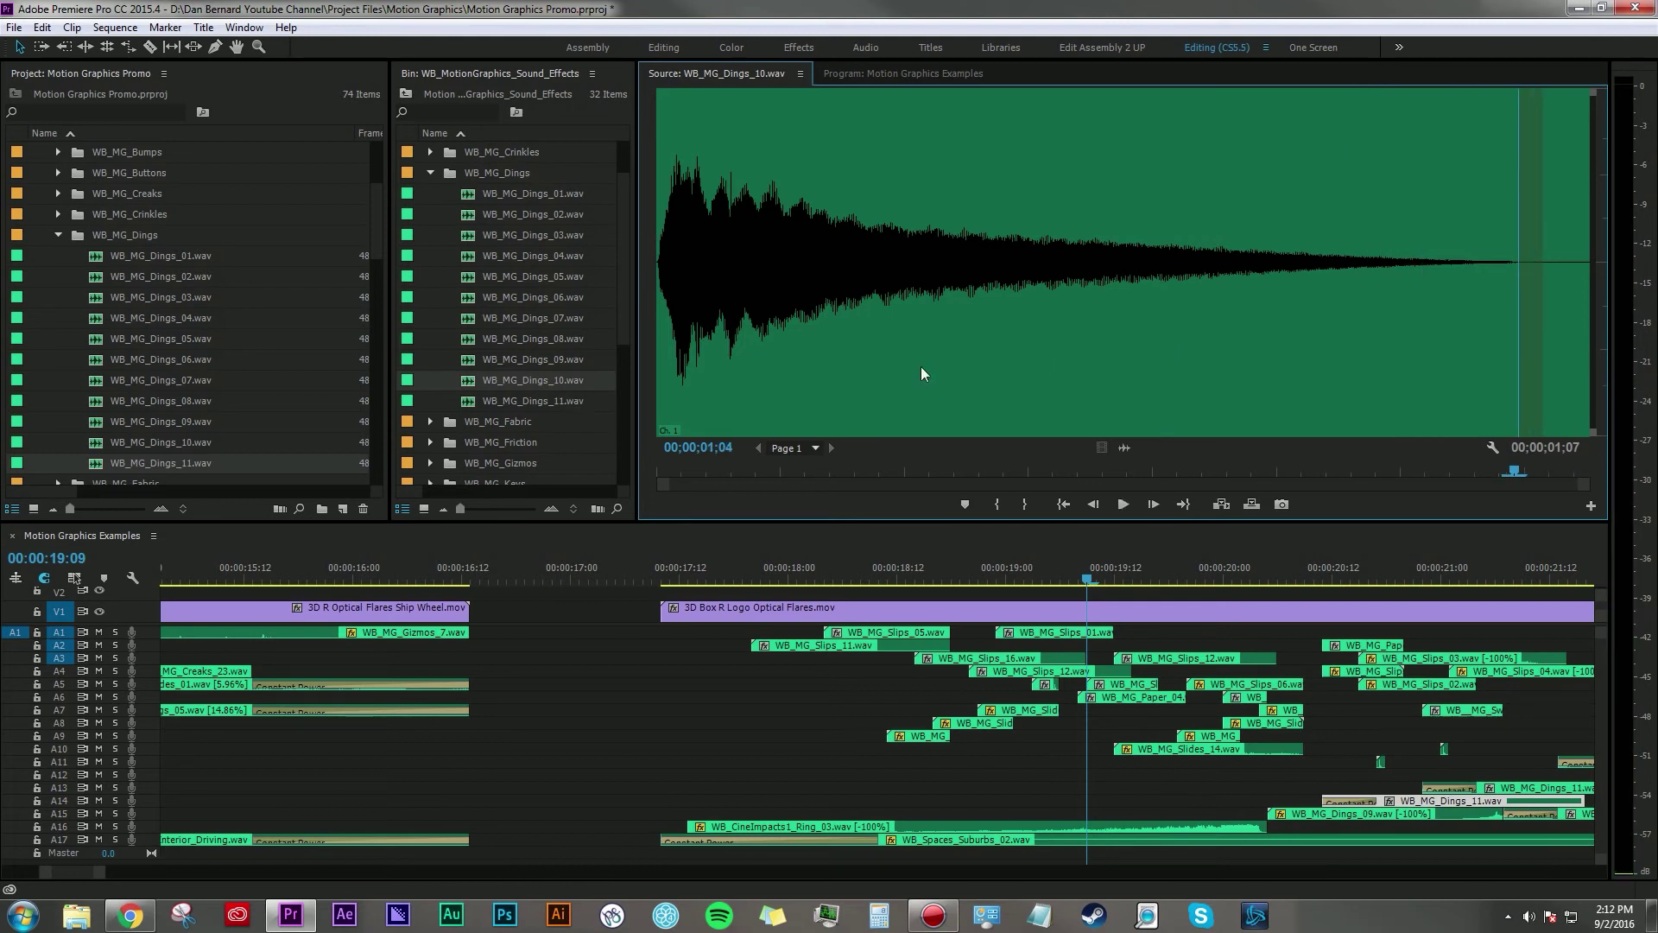
{"action": "key", "text": "Down"}
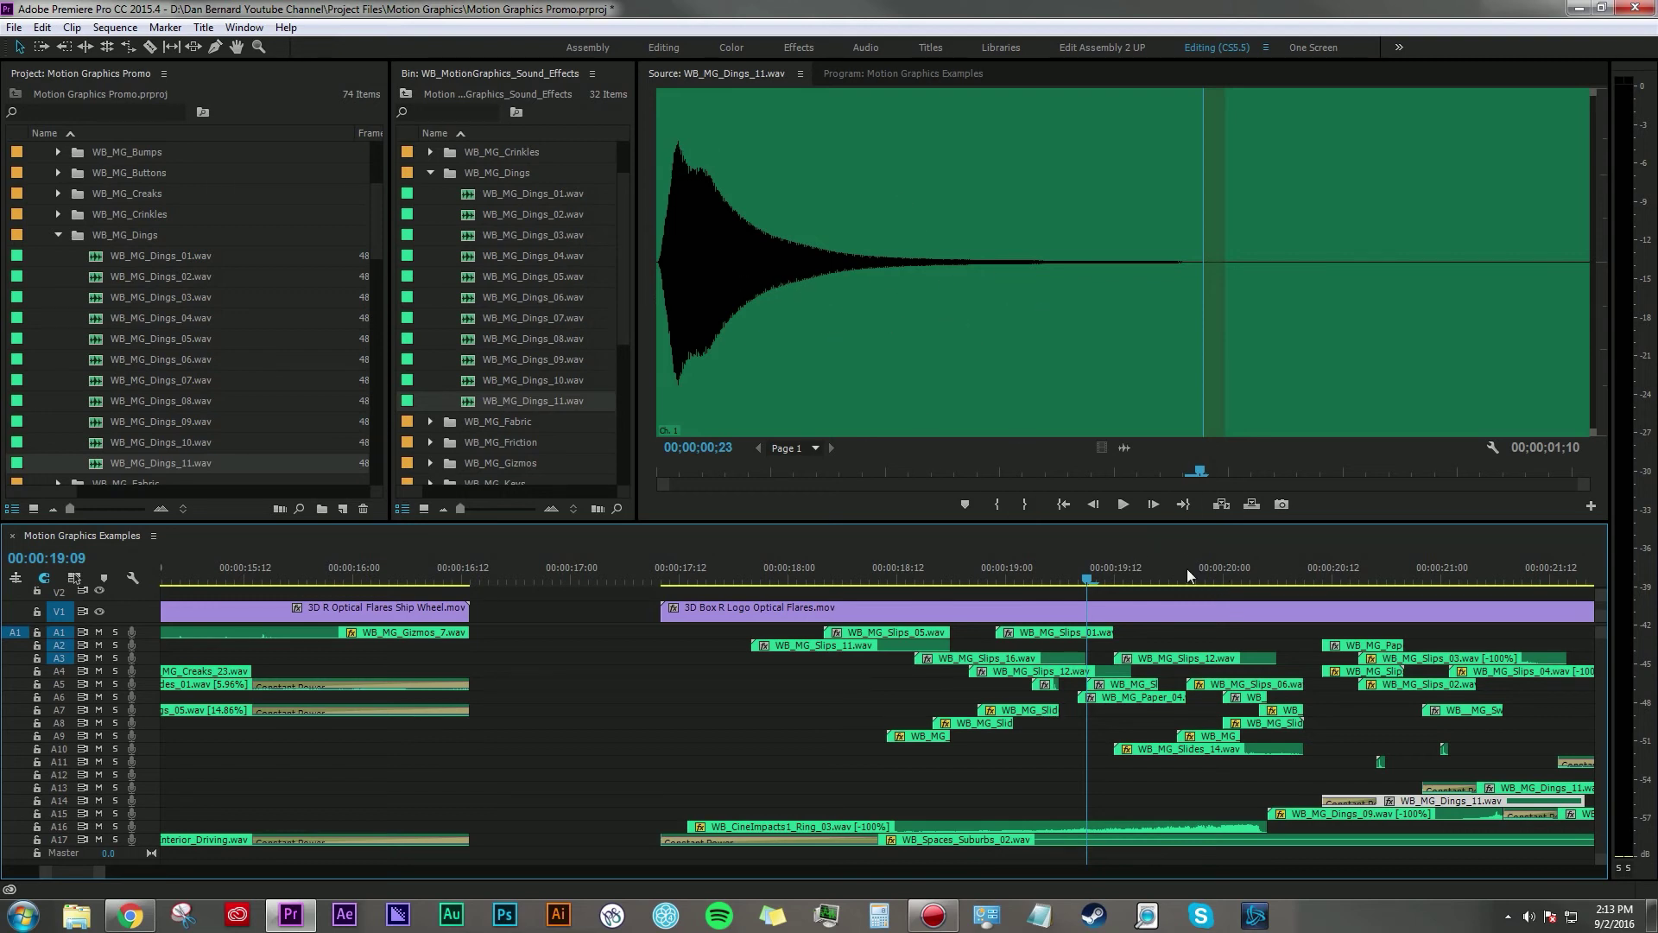
{"action": "left_click", "coordinate": [1261, 567]}
{"action": "key", "text": "minus"}
Play the R logo ending from 00:00:22:03, scrubbing back to 00:00:23:04.
{"action": "left_click", "coordinate": [1284, 569]}
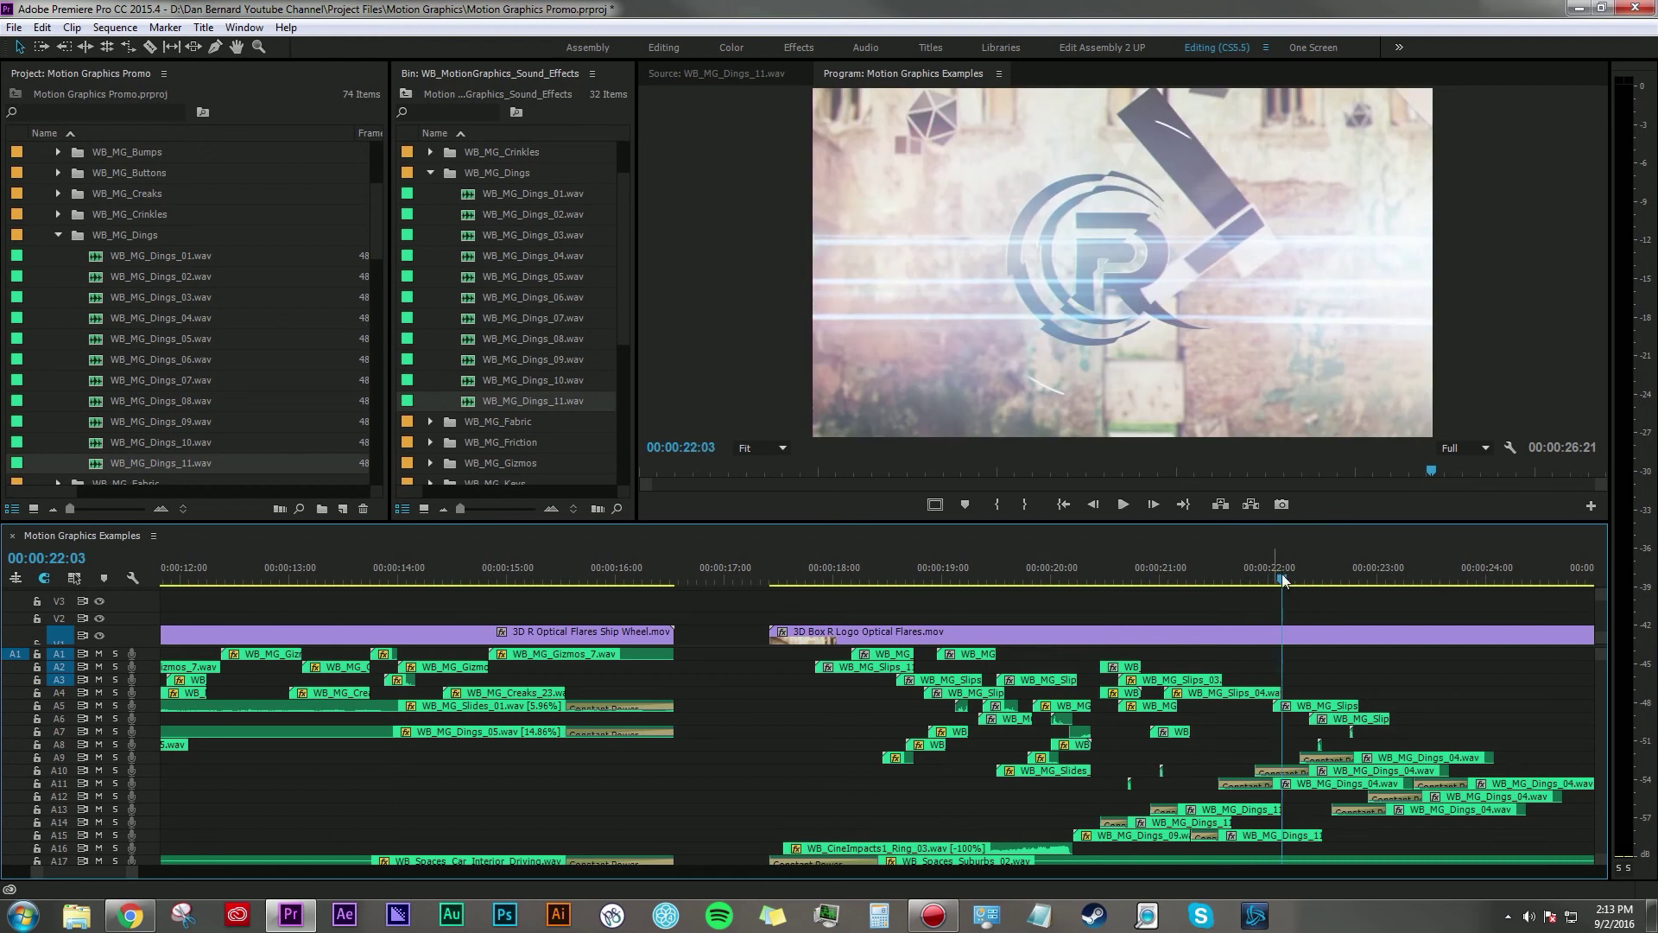
{"action": "key", "text": "space"}
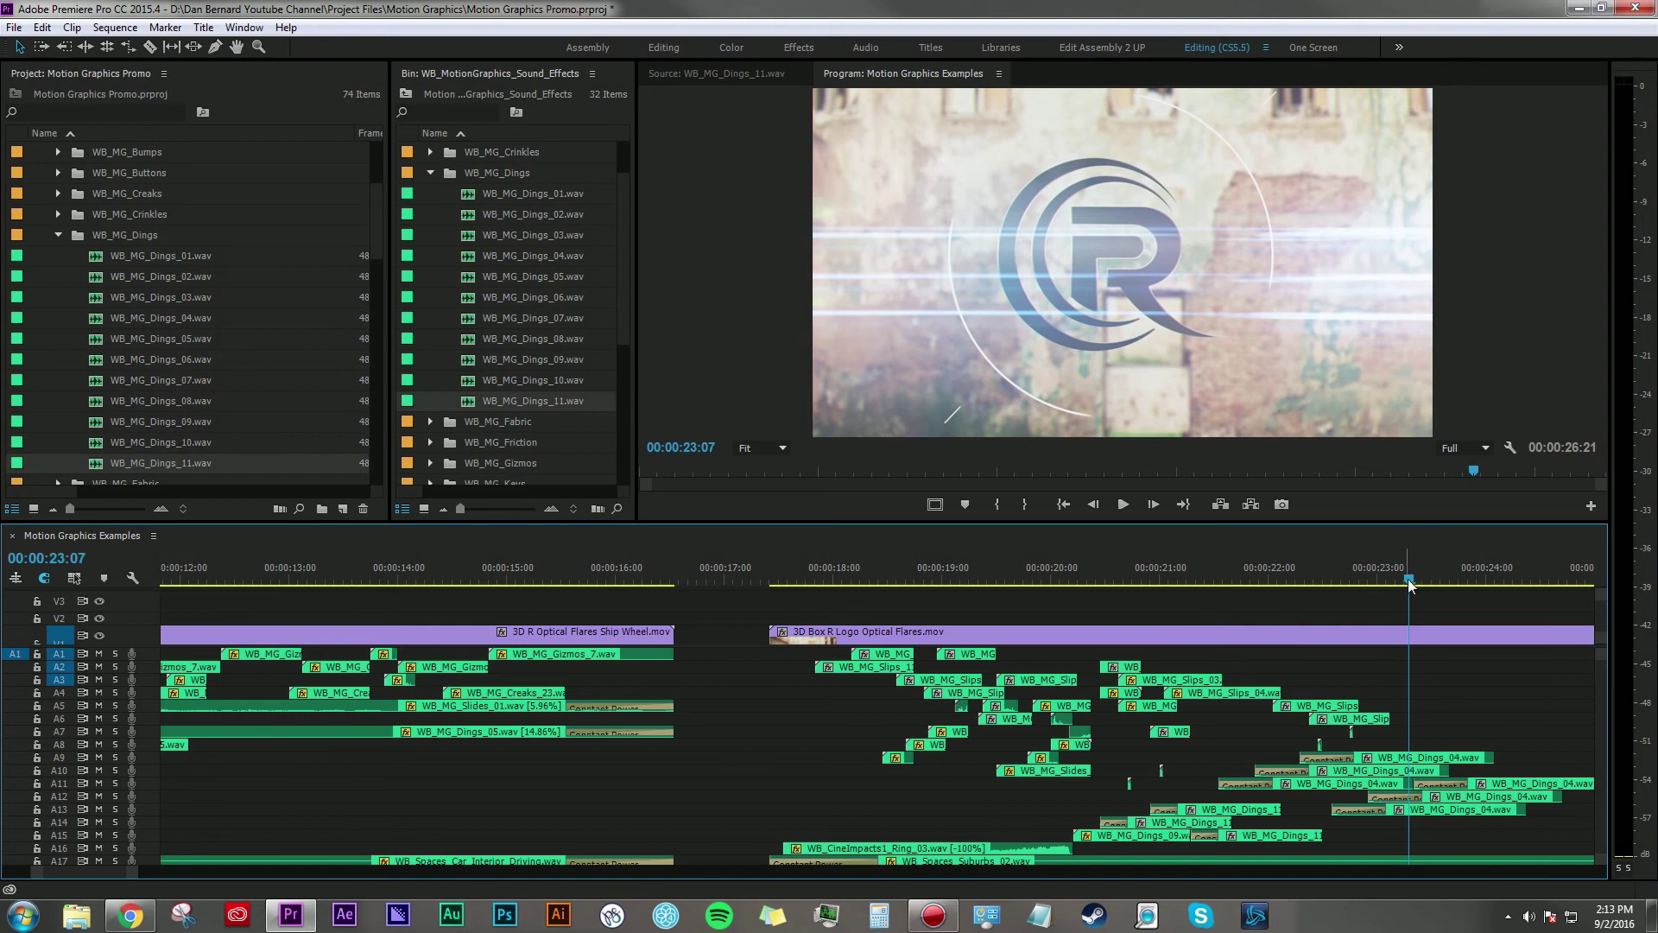
{"action": "left_click_drag", "start_coordinate": [1408, 579], "coordinate": [1396, 579]}
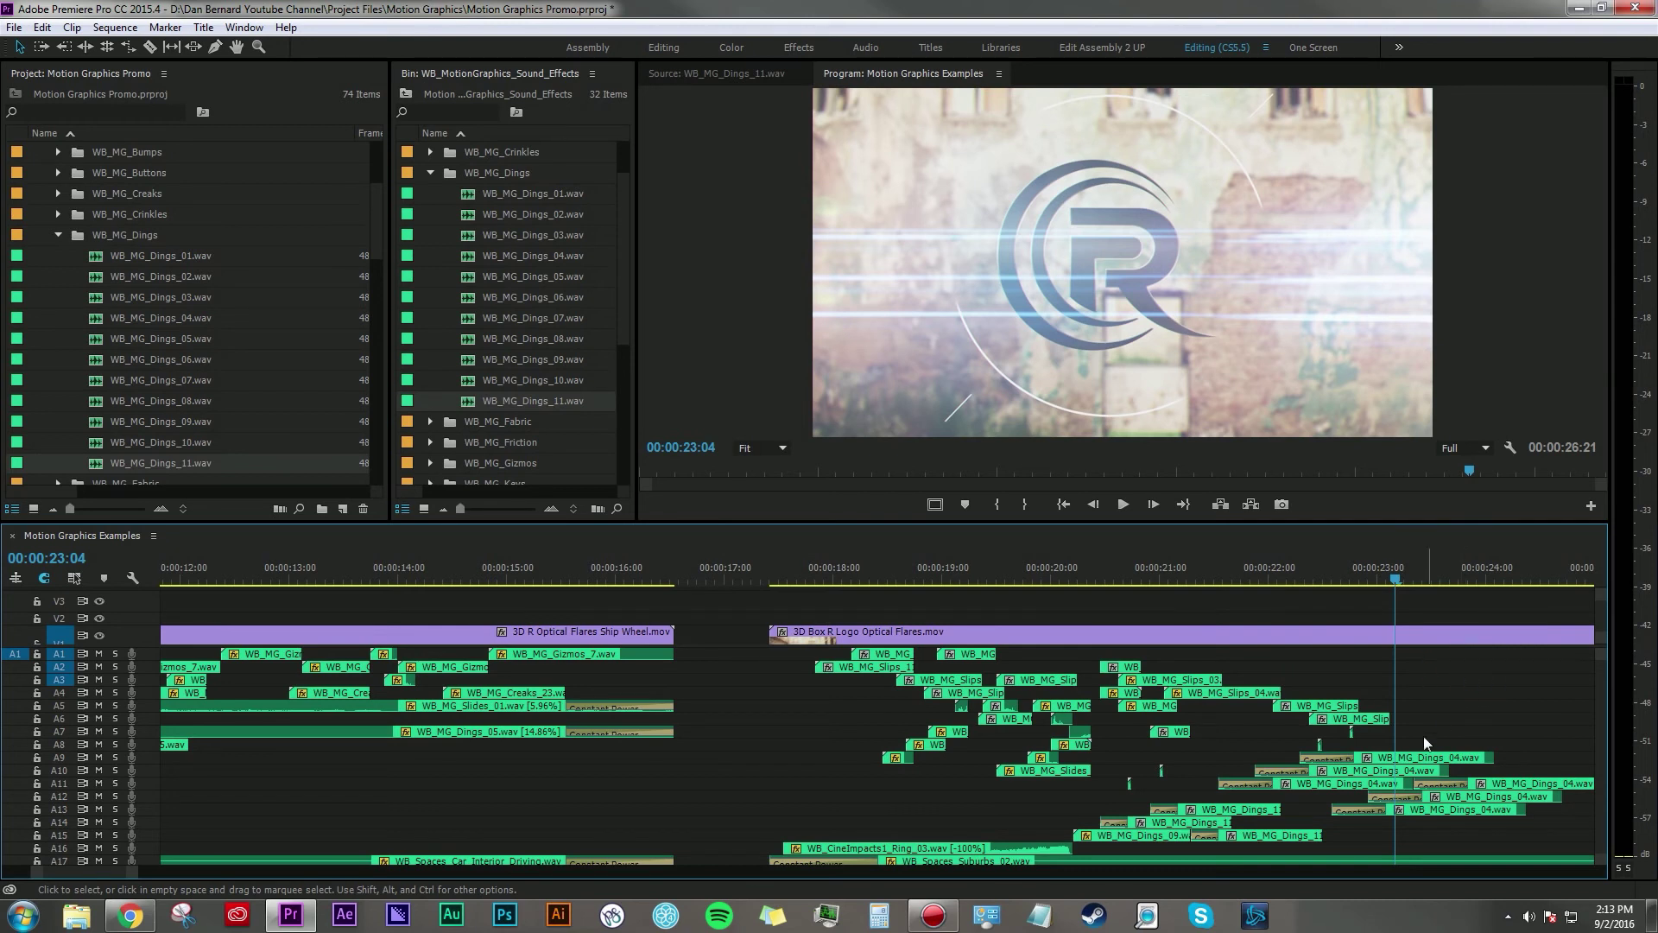
Open the WB_MG_Dings_04 clip on track A11 in Source, then return the sequence to 00:00:21:19.
{"action": "left_click", "coordinate": [1347, 786]}
{"action": "double_click", "coordinate": [1348, 786]}
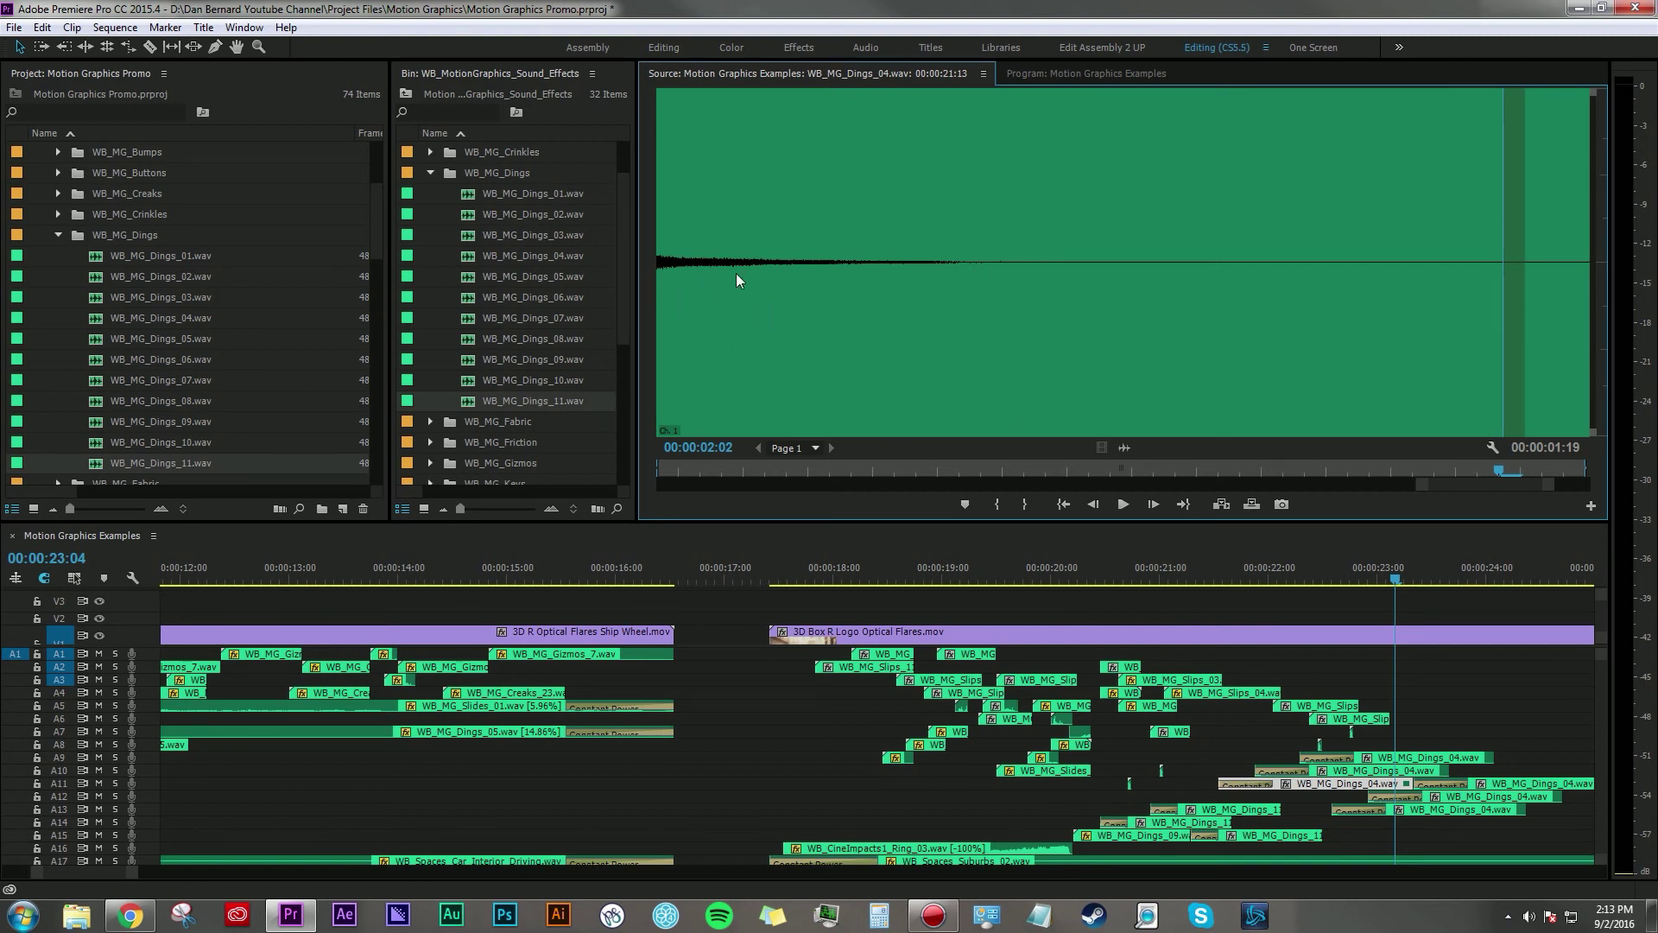
{"action": "left_click", "coordinate": [705, 326]}
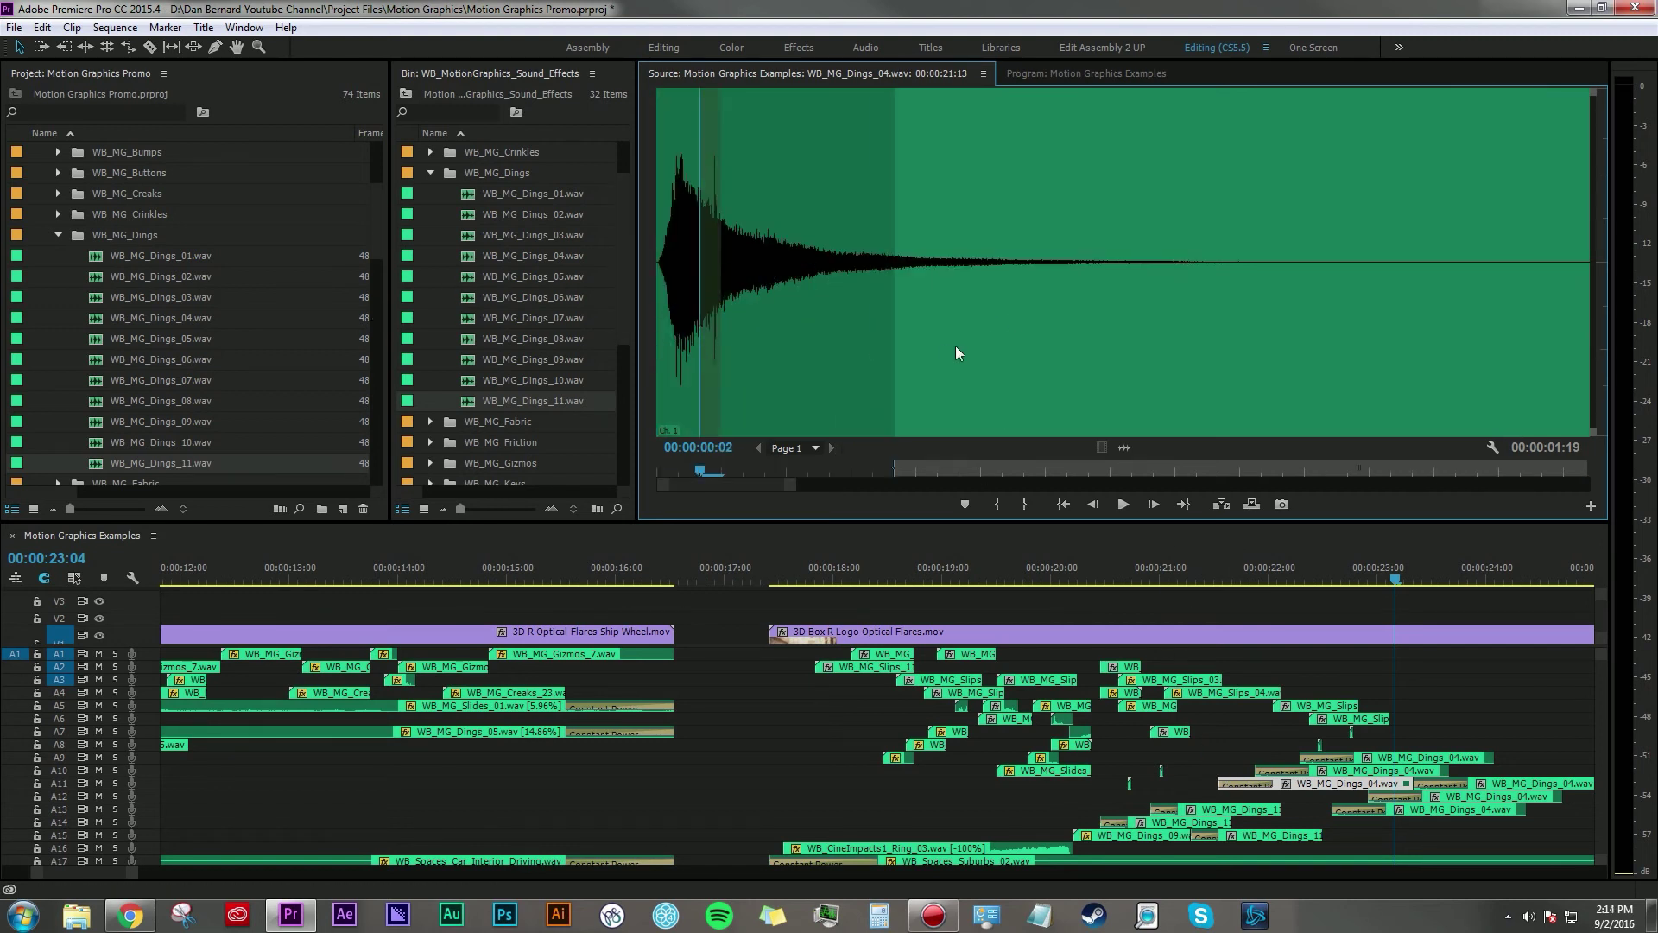
{"action": "left_click", "coordinate": [1308, 574]}
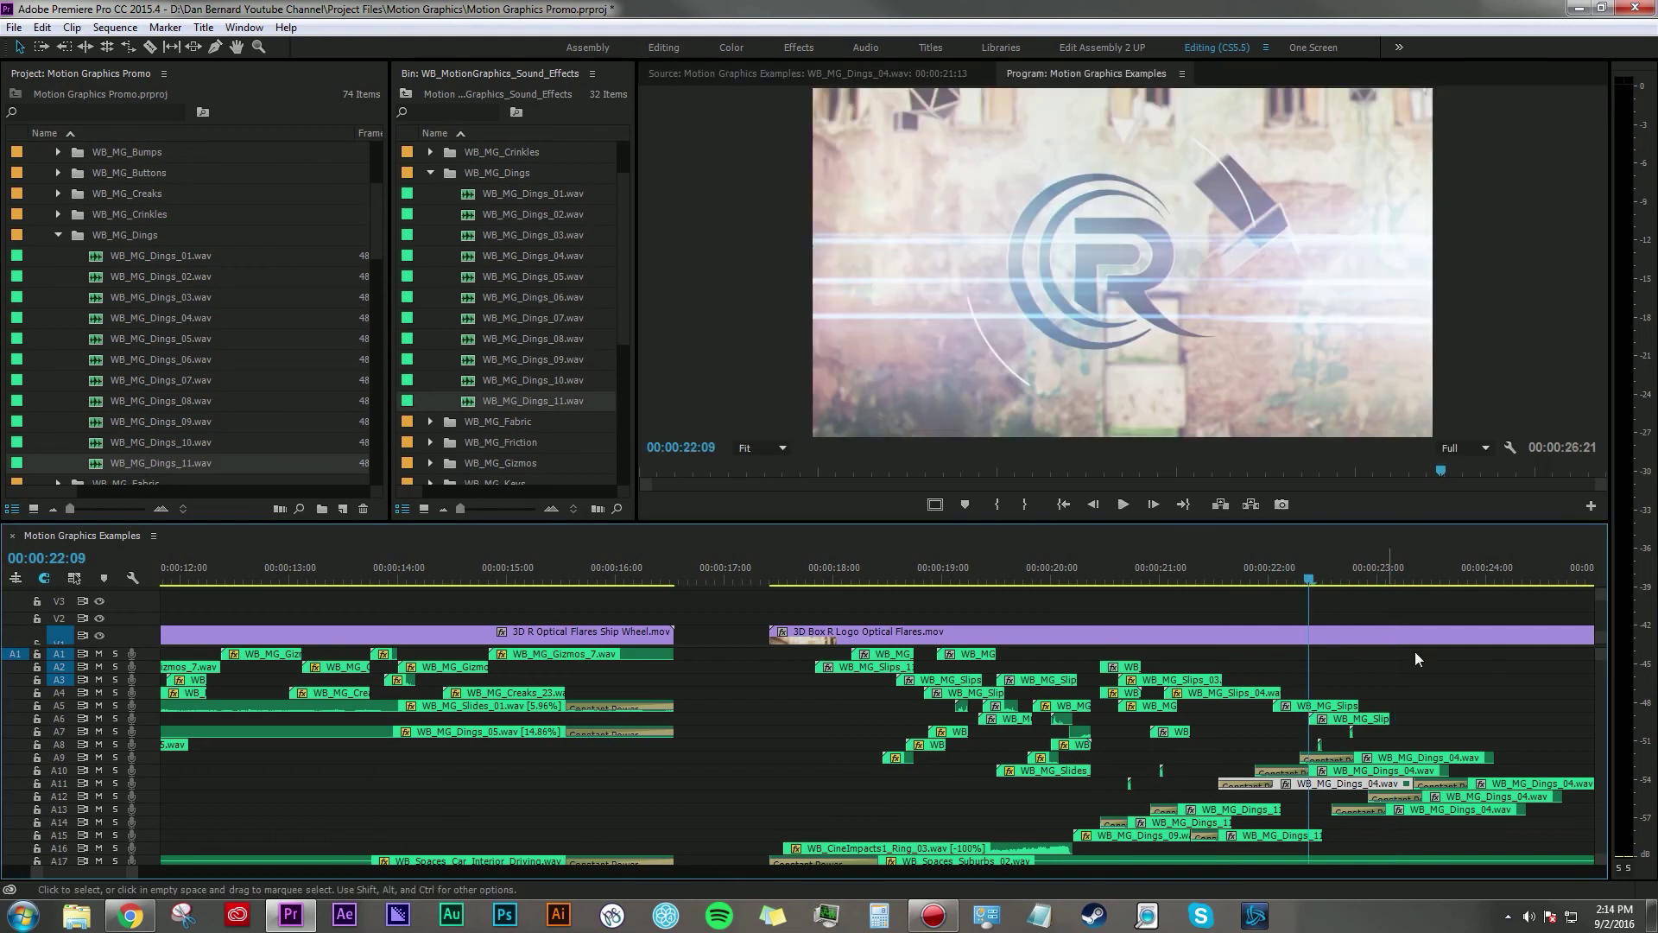
{"action": "key", "text": "Left"}
{"action": "key", "text": "Left"}
{"action": "key", "text": "Left"}
{"action": "key", "text": "Left"}
{"action": "key", "text": "Left"}
{"action": "key", "text": "Left"}
{"action": "key", "text": "Left"}
{"action": "key", "text": "Left"}
{"action": "key", "text": "Left"}
{"action": "key", "text": "Left"}
{"action": "key", "text": "Left"}
{"action": "key", "text": "Left"}
{"action": "key", "text": "Left"}
{"action": "key", "text": "Left"}
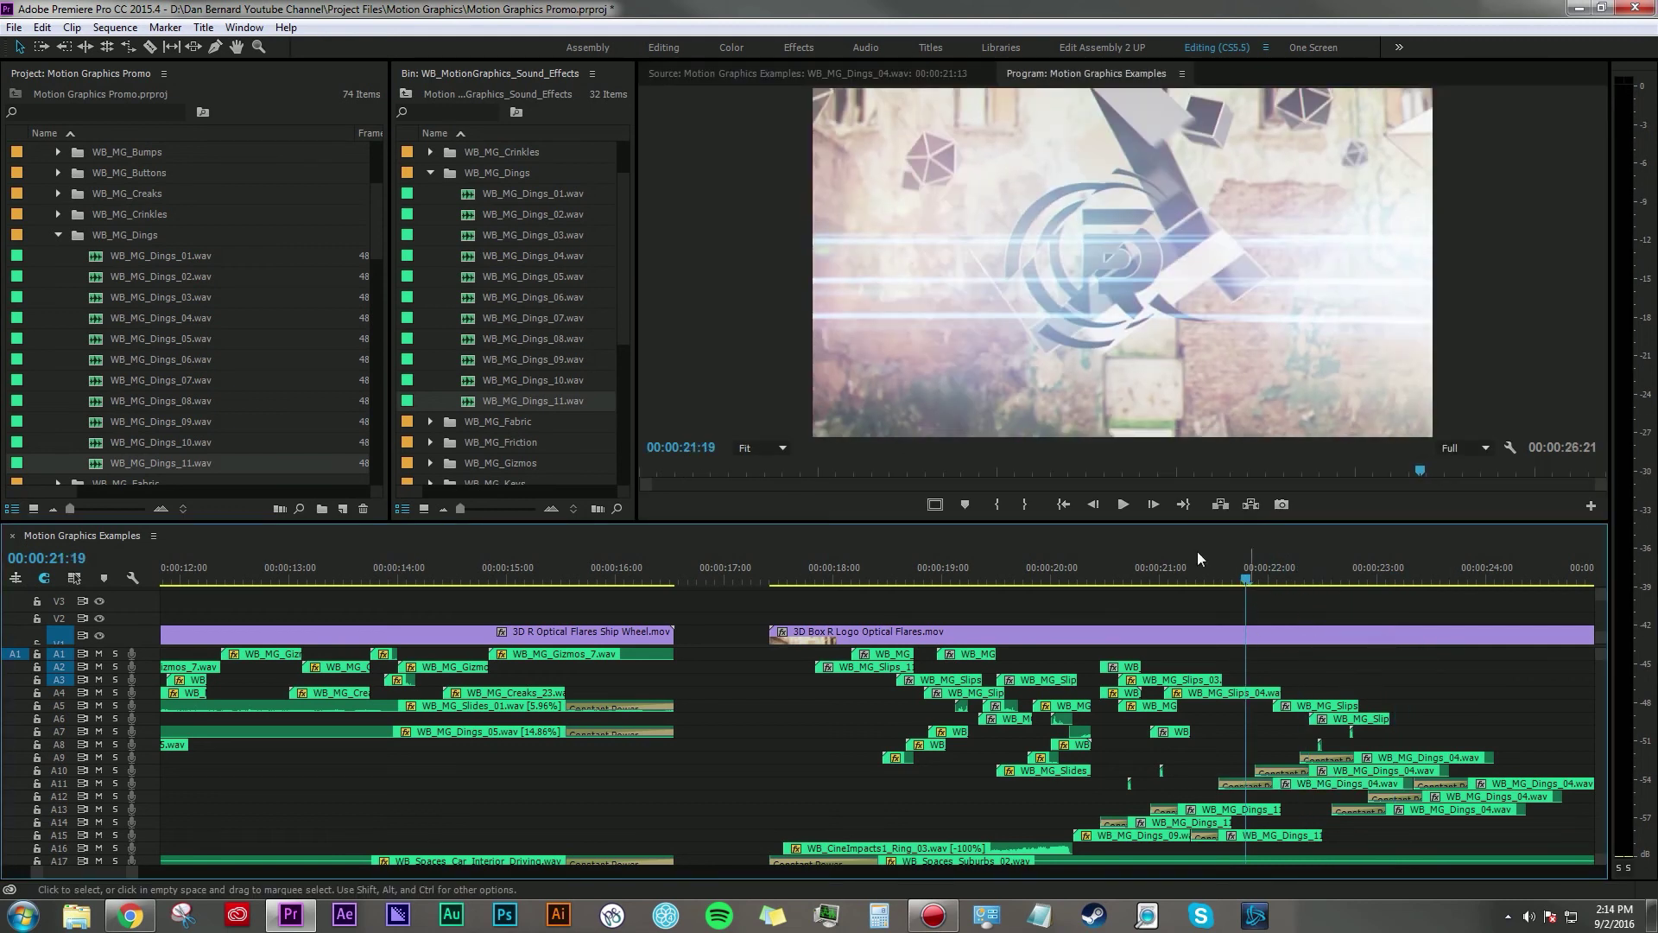
Play the sequence from 00:00:21:19 to hear the R logo's ding sounds.
{"action": "key", "text": "space"}
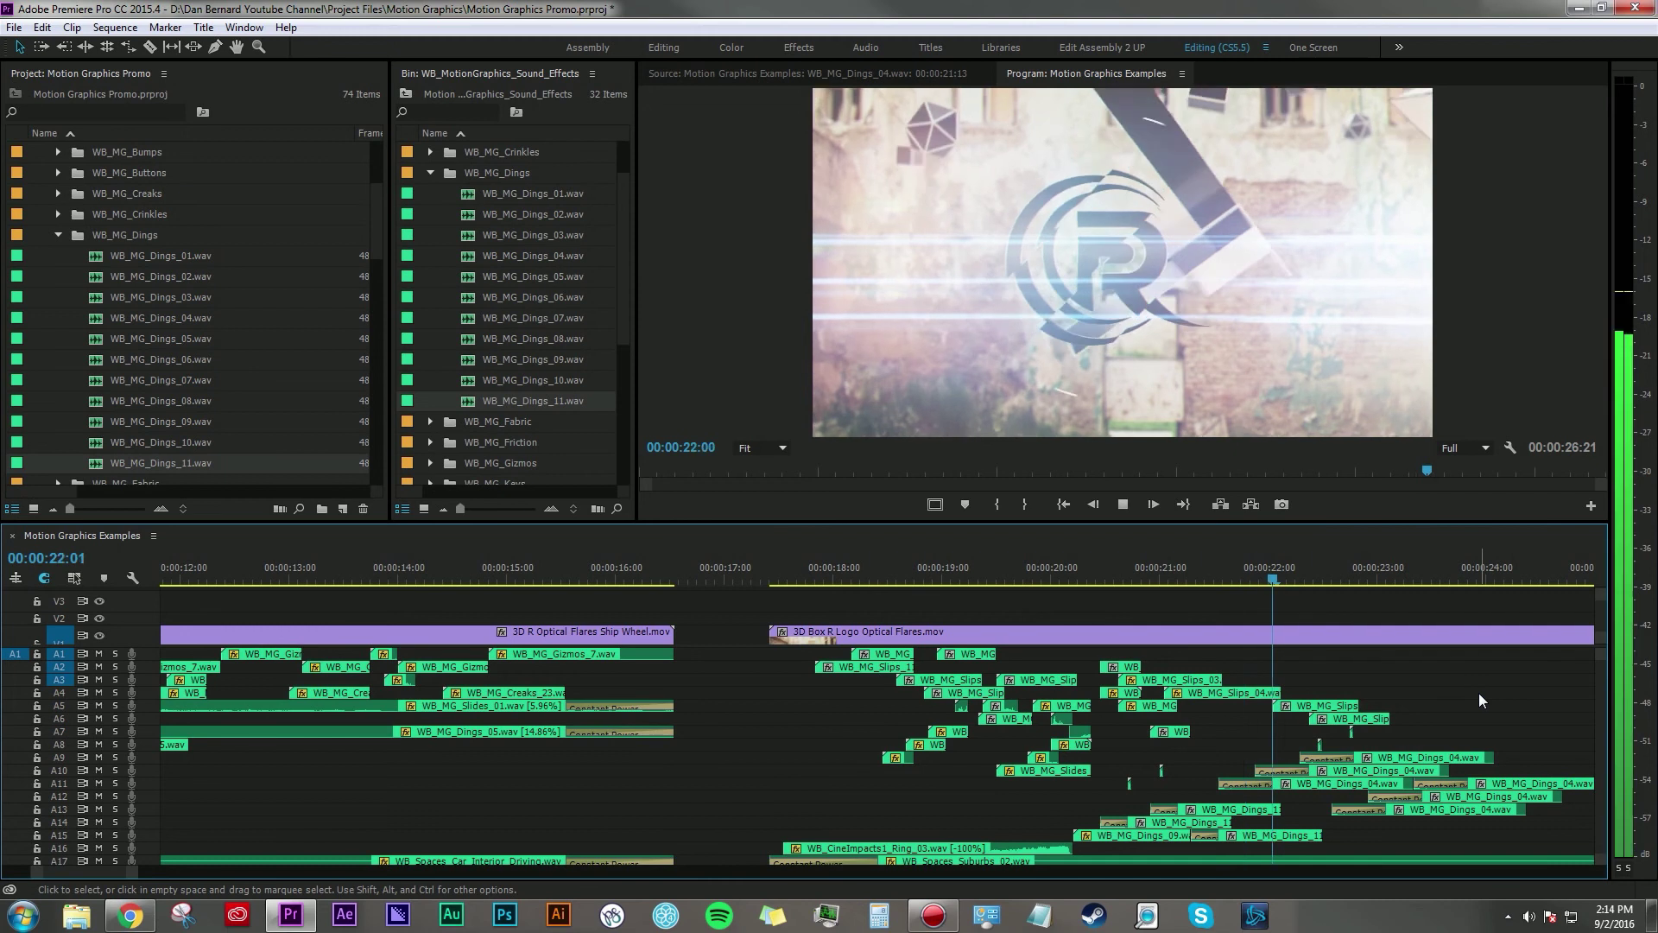